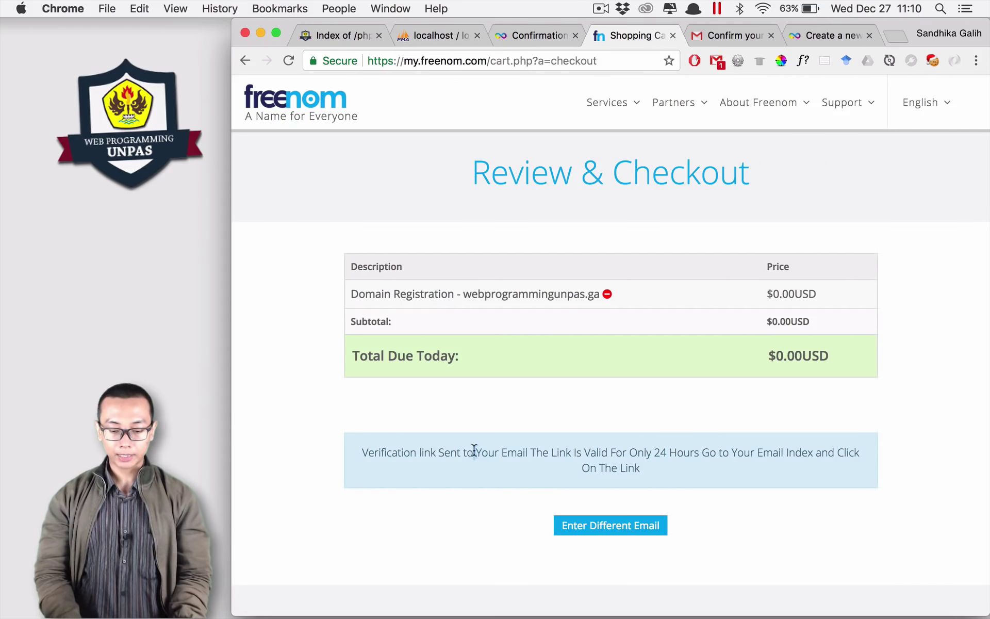
Step: Open the Freenom Email Verification message from the Gmail inbox and follow its verification link
{"action": "double_click", "coordinate": [660, 452]}
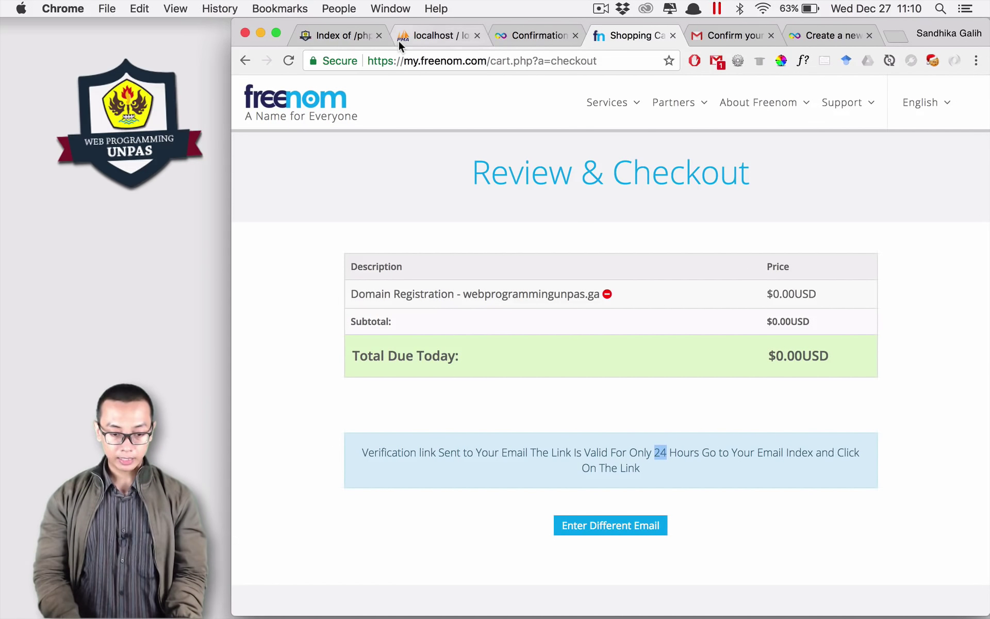
{"action": "left_click", "coordinate": [725, 35]}
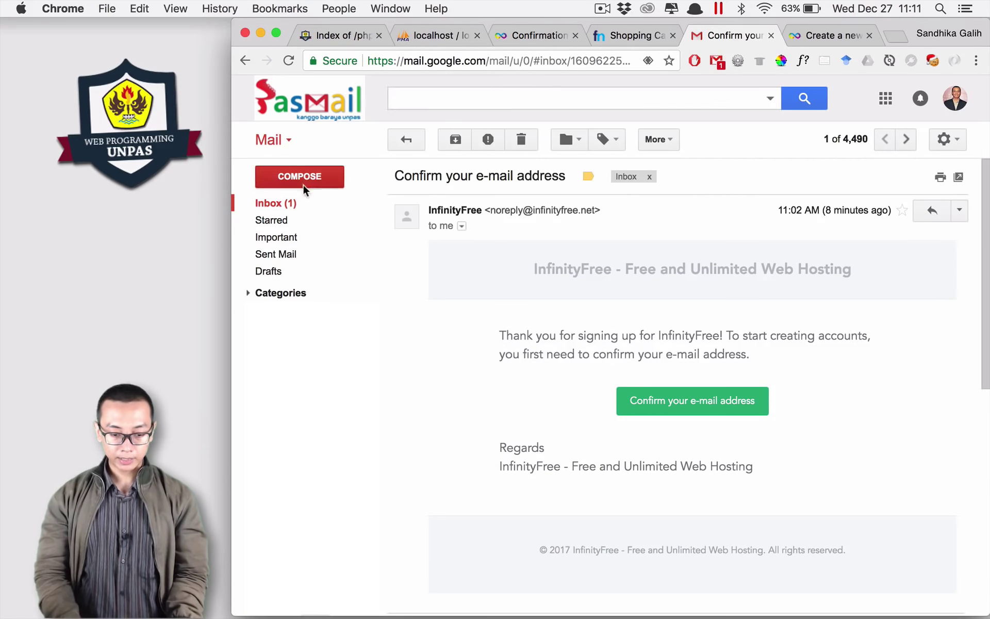
{"action": "left_click", "coordinate": [276, 203]}
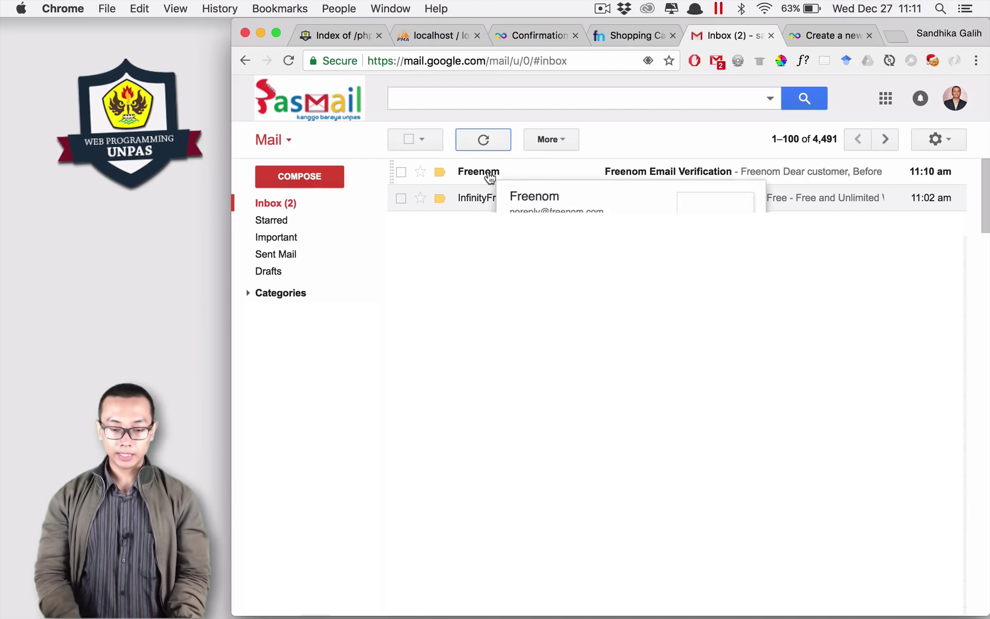
{"action": "left_click", "coordinate": [489, 174]}
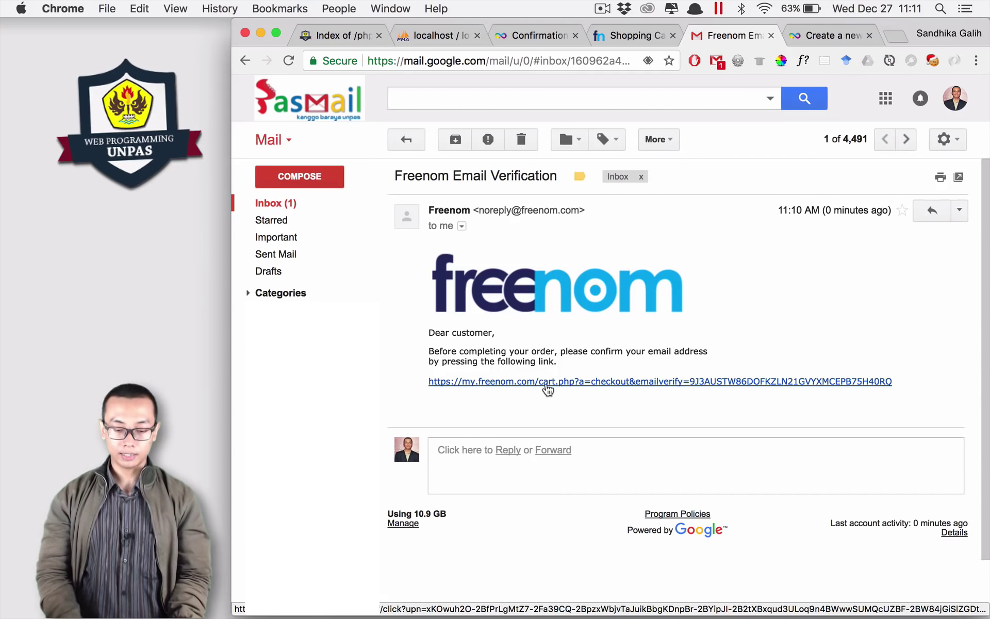
{"action": "left_click", "coordinate": [547, 385]}
{"action": "scroll", "coordinate": [605, 397], "scroll_direction": "down", "scroll_amount": 4}
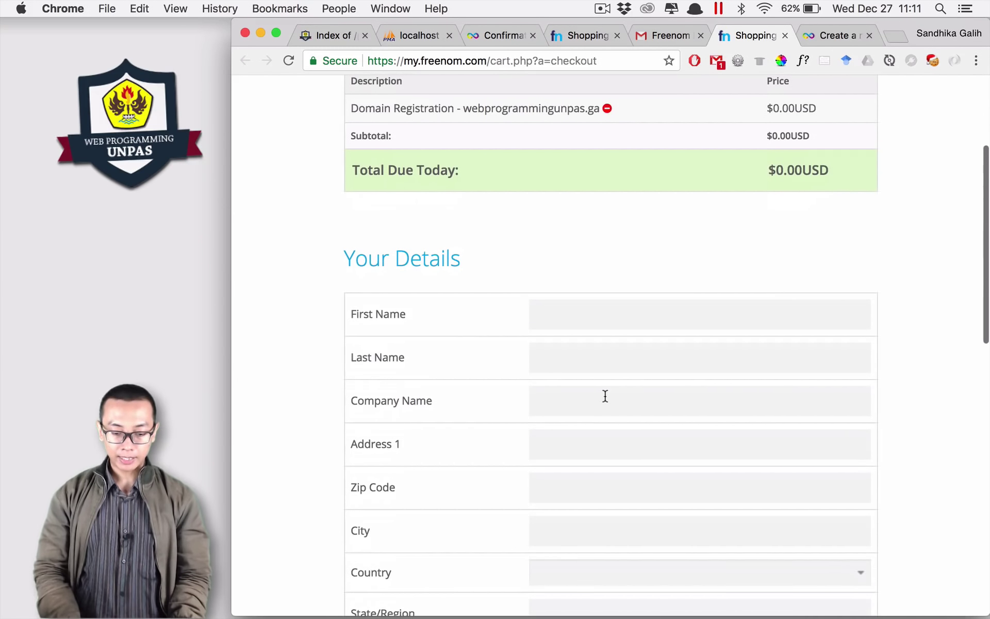
Step: Fill in the Your Details address fields, including zip code and city, moving on to Country
{"action": "scroll", "coordinate": [604, 395], "scroll_direction": "down", "scroll_amount": 3}
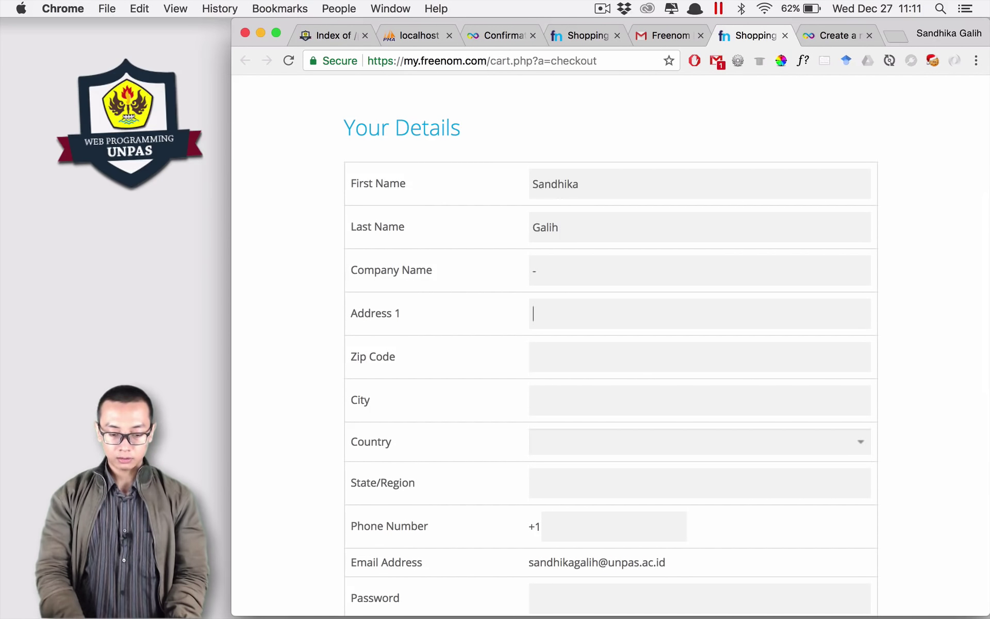
{"action": "type", "text": "-"}
{"action": "key", "text": "Tab"}
{"action": "type", "text": "-"}
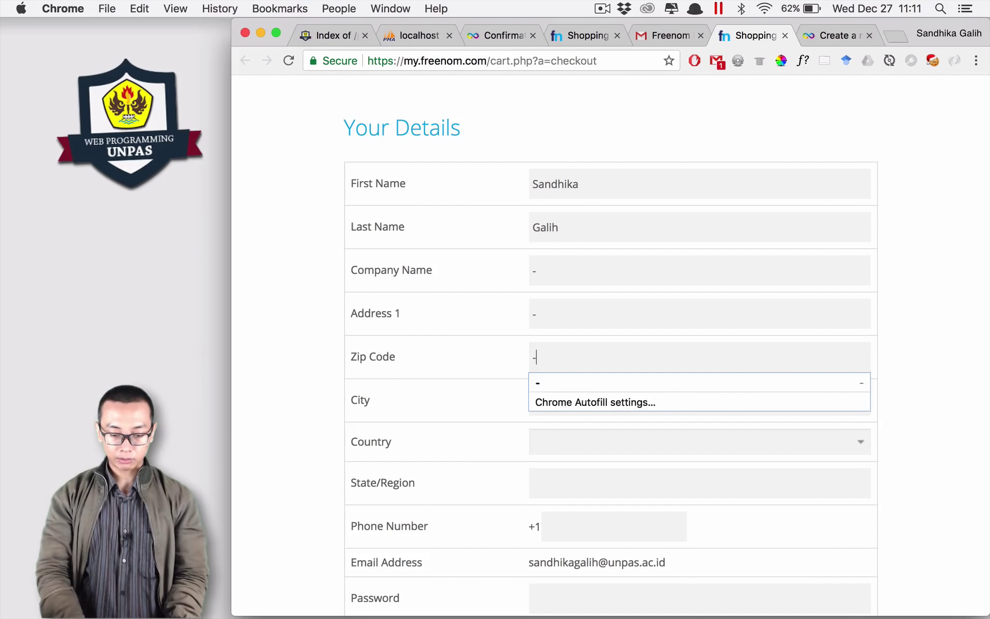
{"action": "key", "text": "Tab"}
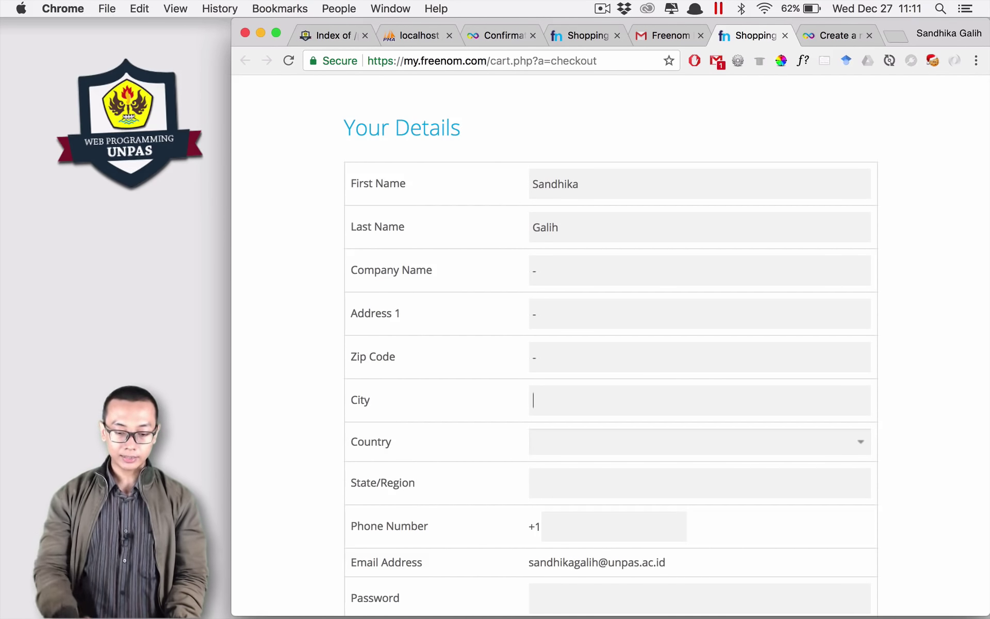
{"action": "type", "text": "-"}
{"action": "key", "text": "Tab"}
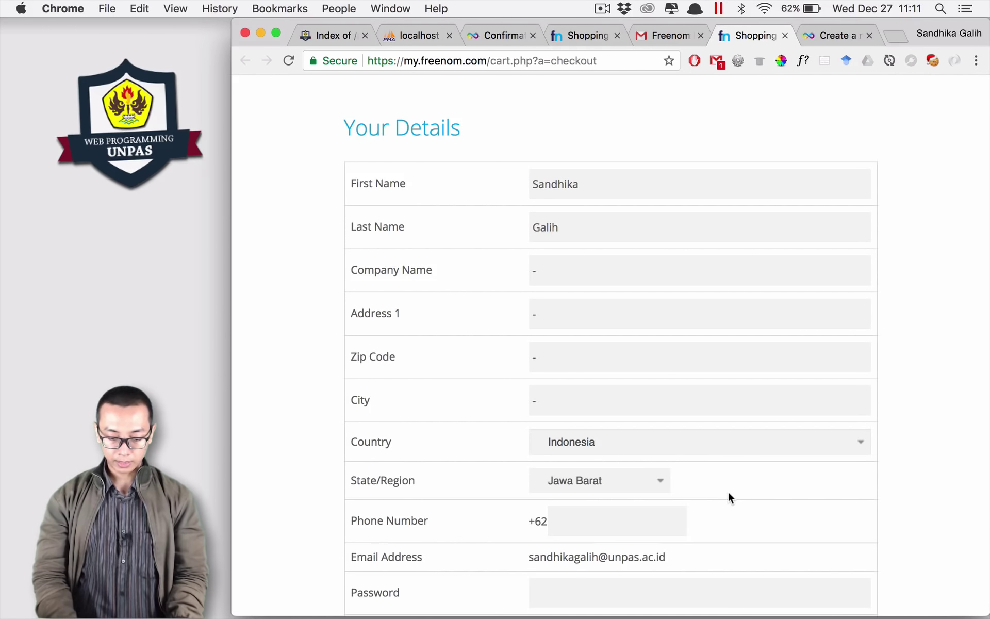
Step: Agree to the Terms & Conditions and complete the free domain order
{"action": "scroll", "coordinate": [728, 497], "scroll_direction": "down", "scroll_amount": 2}
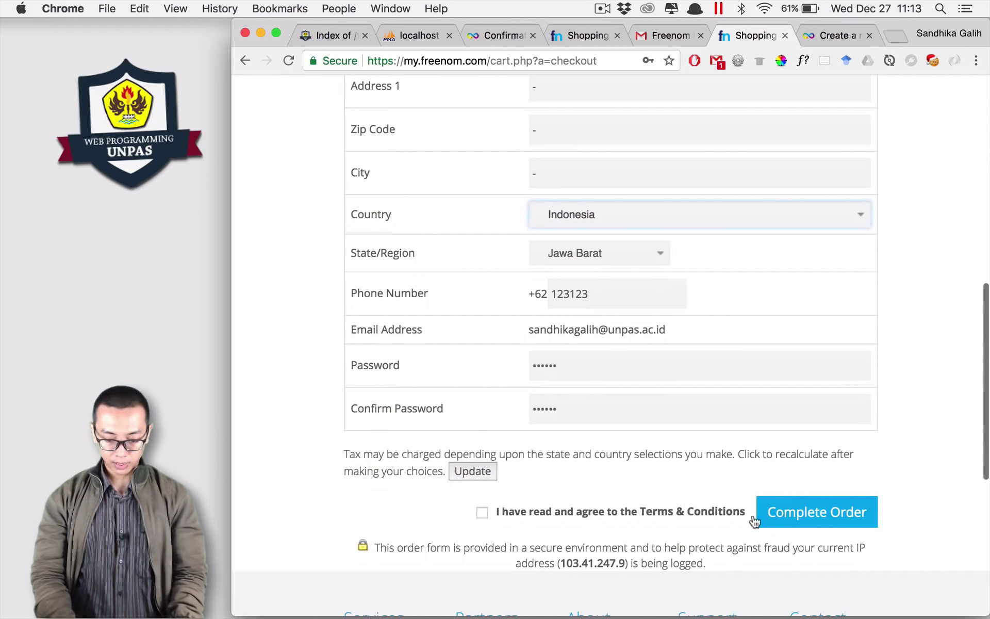
{"action": "left_click", "coordinate": [483, 513]}
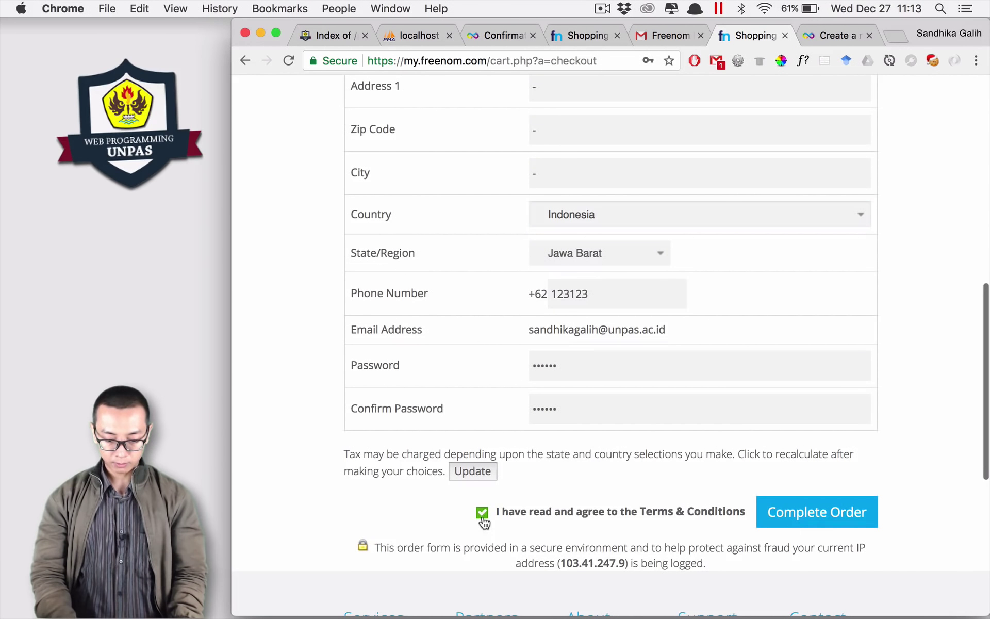
{"action": "left_click", "coordinate": [846, 518]}
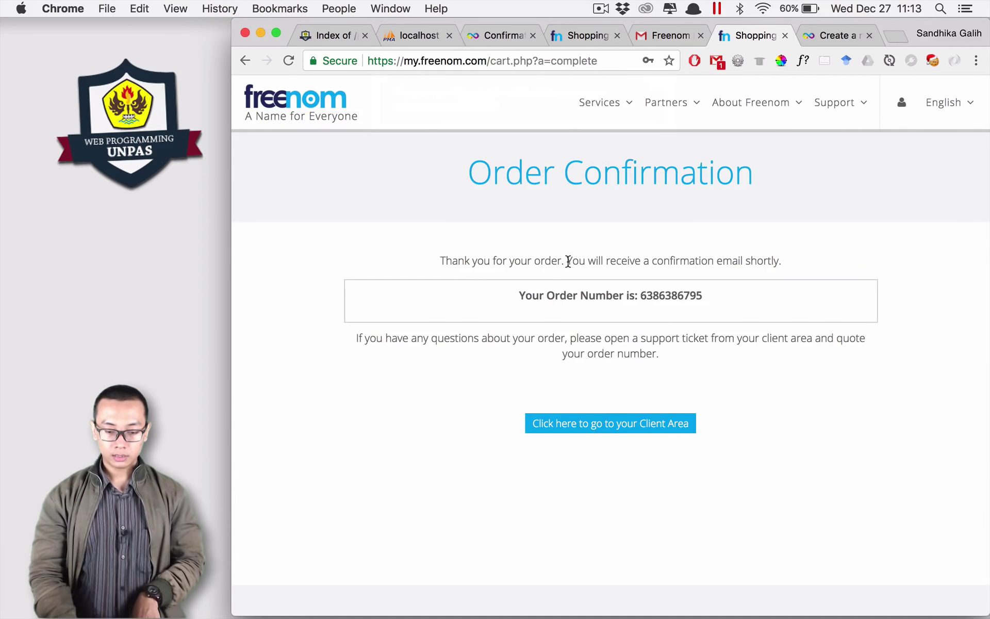
Step: Review the confirmation e-mail note and go to the Freenom Client Area
{"action": "left_click_drag", "start_coordinate": [568, 262], "coordinate": [776, 260]}
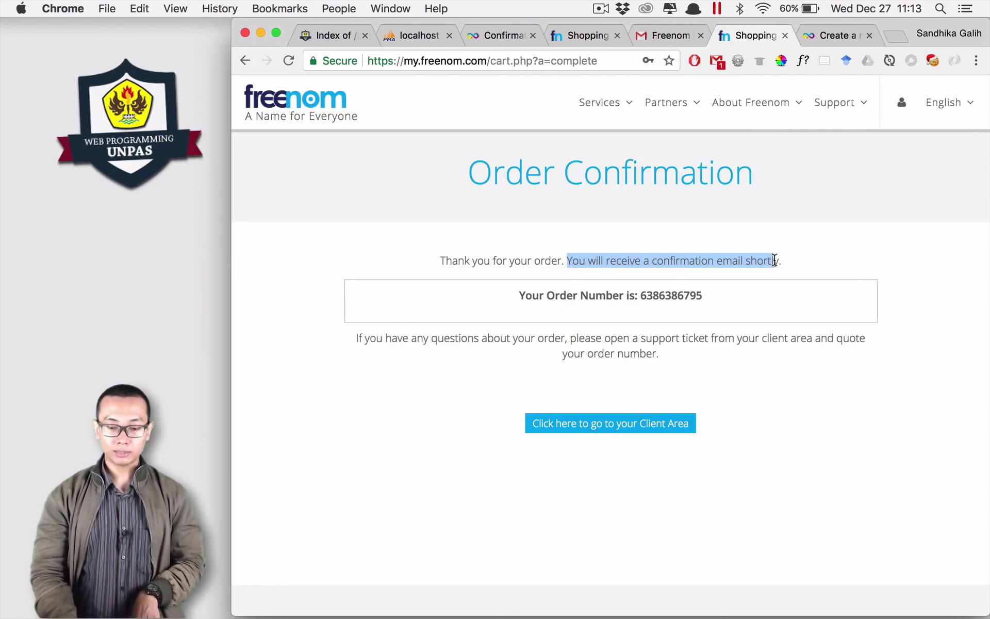
{"action": "left_click", "coordinate": [801, 263]}
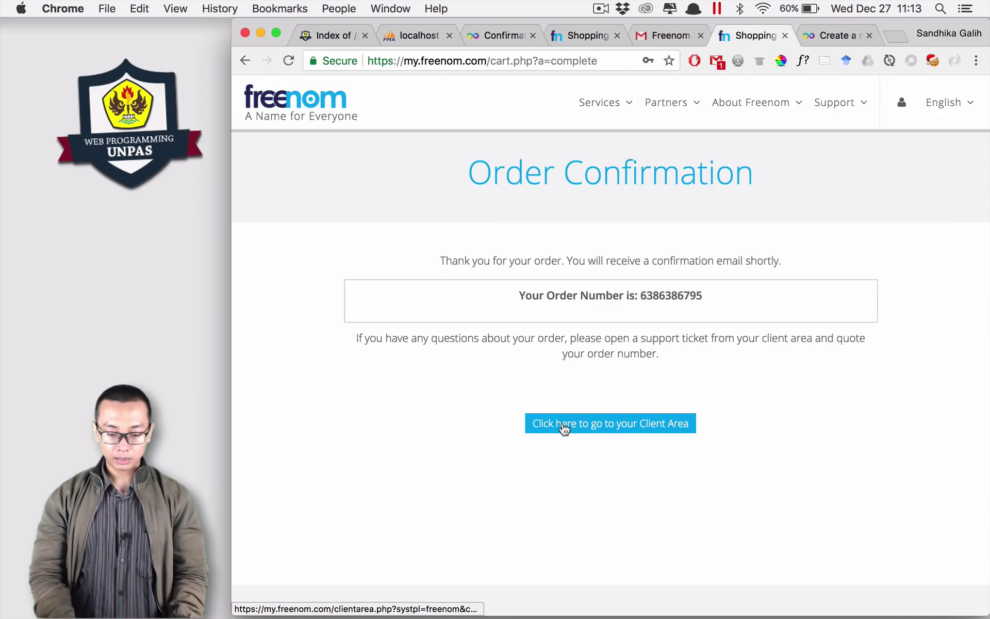
{"action": "left_click", "coordinate": [639, 422]}
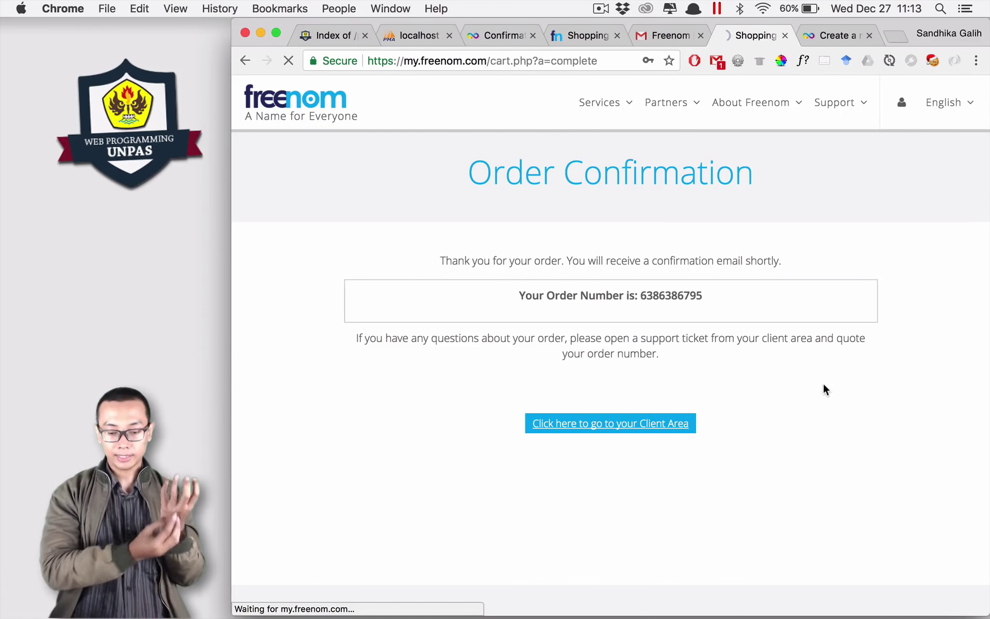
Step: Log in with the saved account e-mail and password, with Remember Me ticked
{"action": "type", "text": "sandhik"}
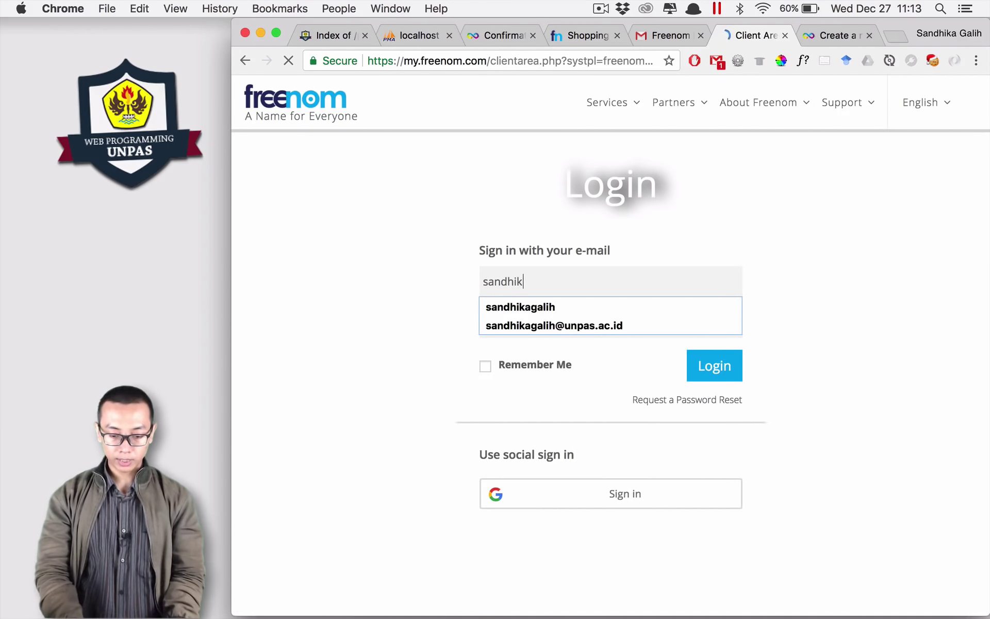
{"action": "key", "text": "Down"}
{"action": "key", "text": "Down"}
{"action": "key", "text": "Return"}
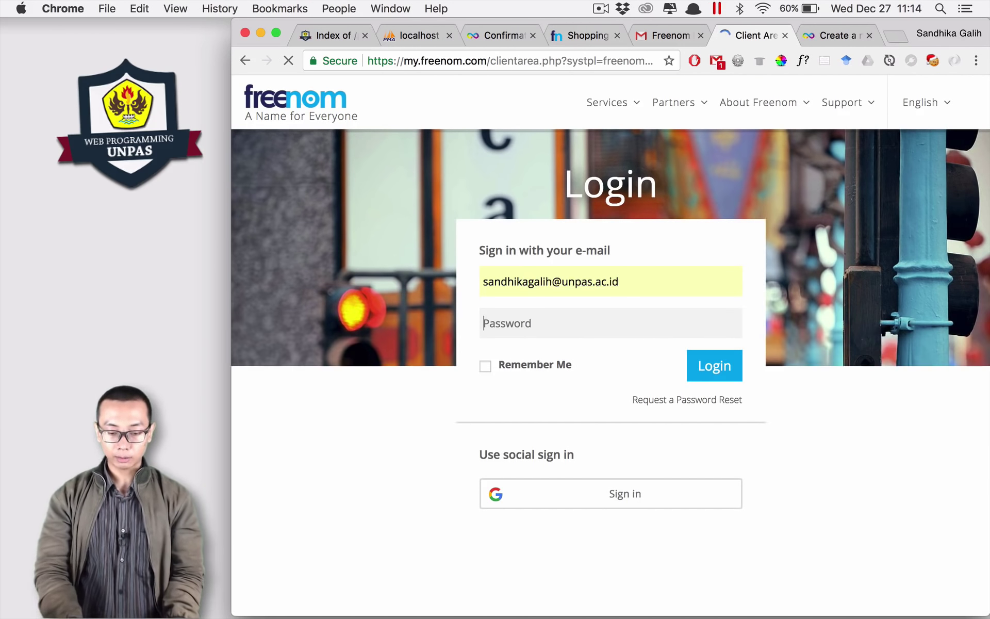
{"action": "key", "text": "Tab"}
{"action": "type", "text": "****"}
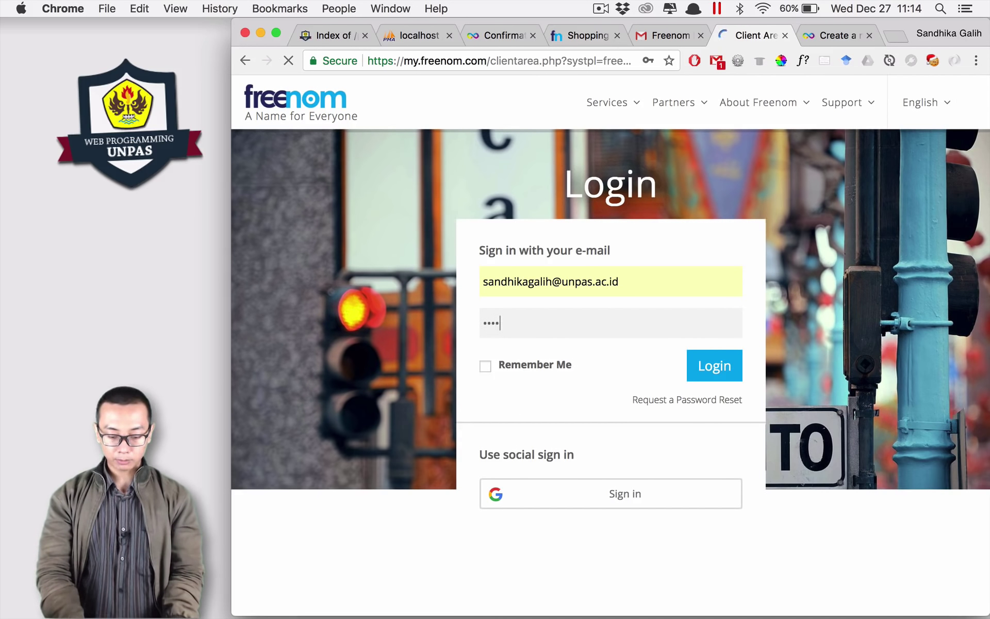
{"action": "left_click", "coordinate": [485, 366]}
{"action": "left_click", "coordinate": [726, 370]}
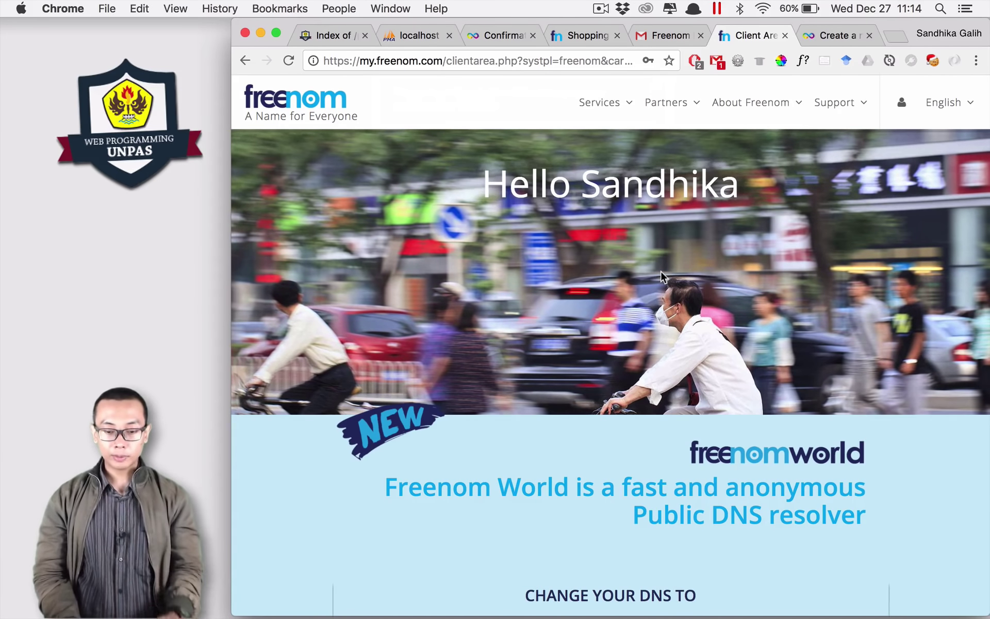
{"action": "scroll", "coordinate": [595, 333], "scroll_direction": "down", "scroll_amount": 3}
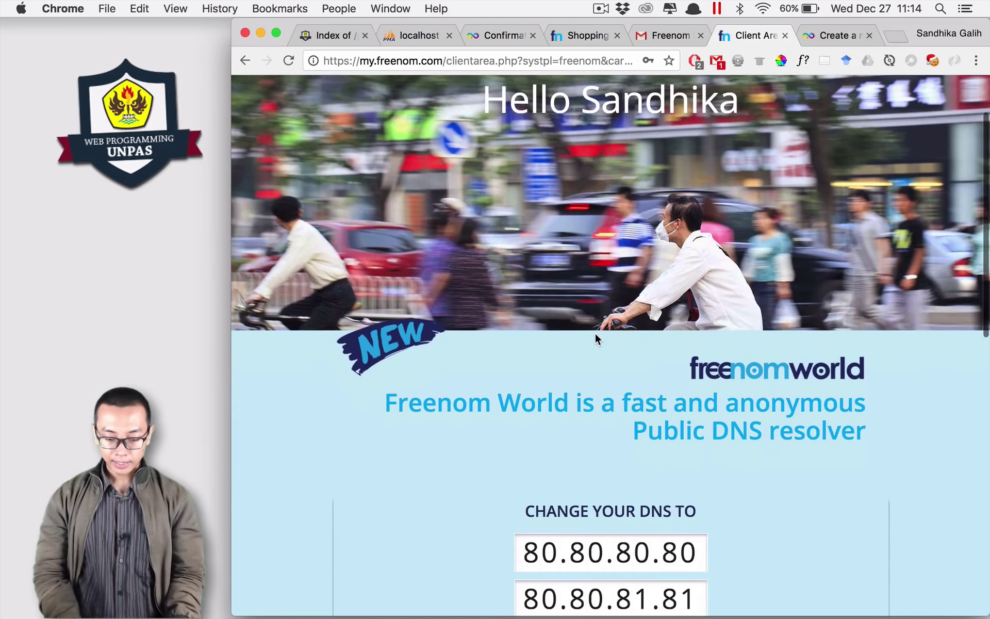
{"action": "scroll", "coordinate": [596, 339], "scroll_direction": "up", "scroll_amount": 3}
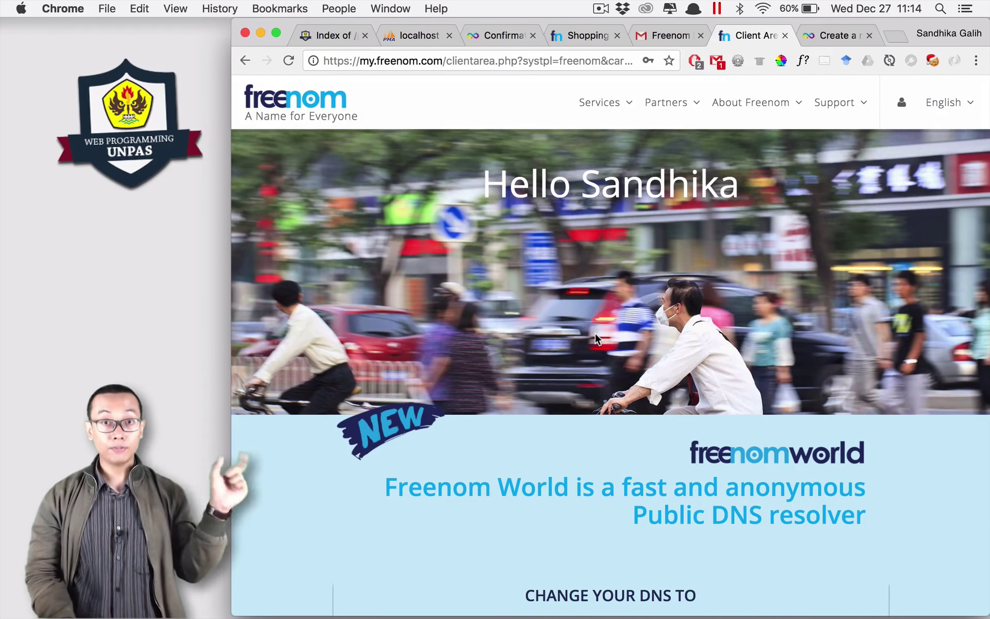
Step: Go to Services > My Domains, manage webprogrammingunpas.ga, and open Management Tools > Nameservers
{"action": "left_click", "coordinate": [617, 106]}
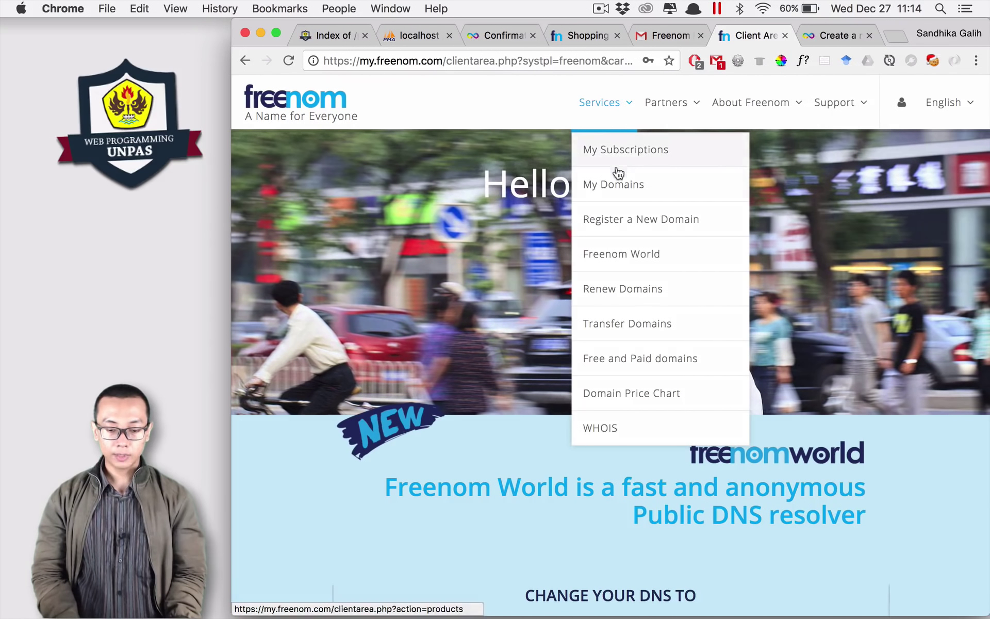
{"action": "left_click", "coordinate": [619, 191]}
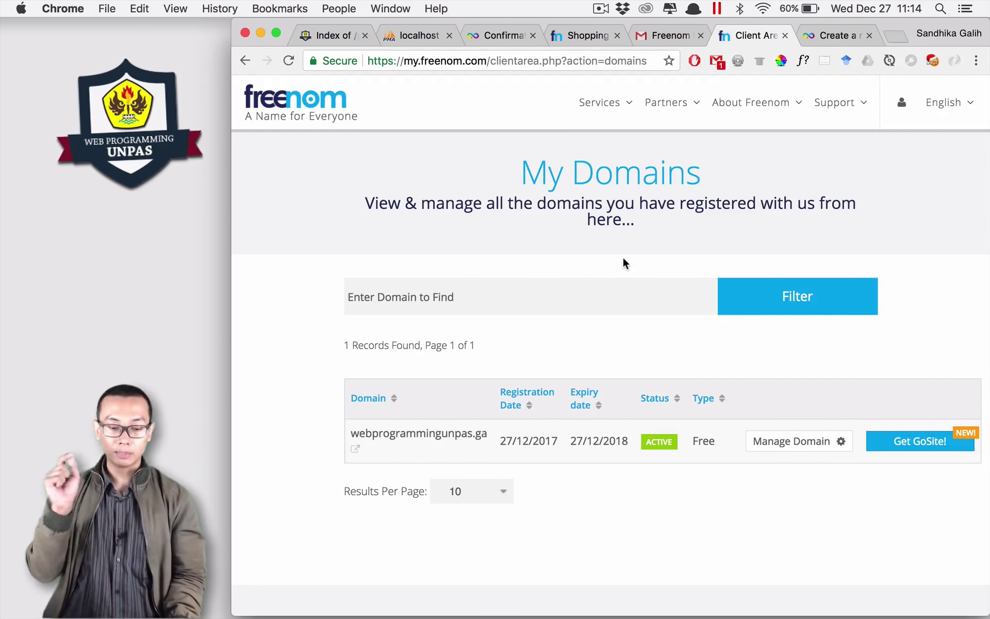
{"action": "scroll", "coordinate": [623, 259], "scroll_direction": "down", "scroll_amount": 2}
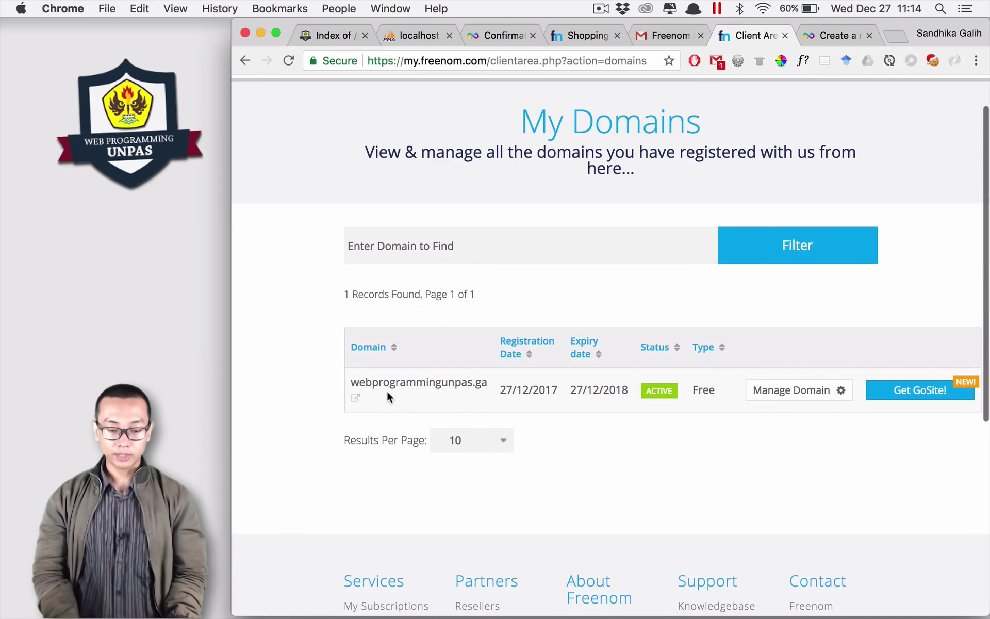
{"action": "scroll", "coordinate": [411, 393], "scroll_direction": "down", "scroll_amount": 2}
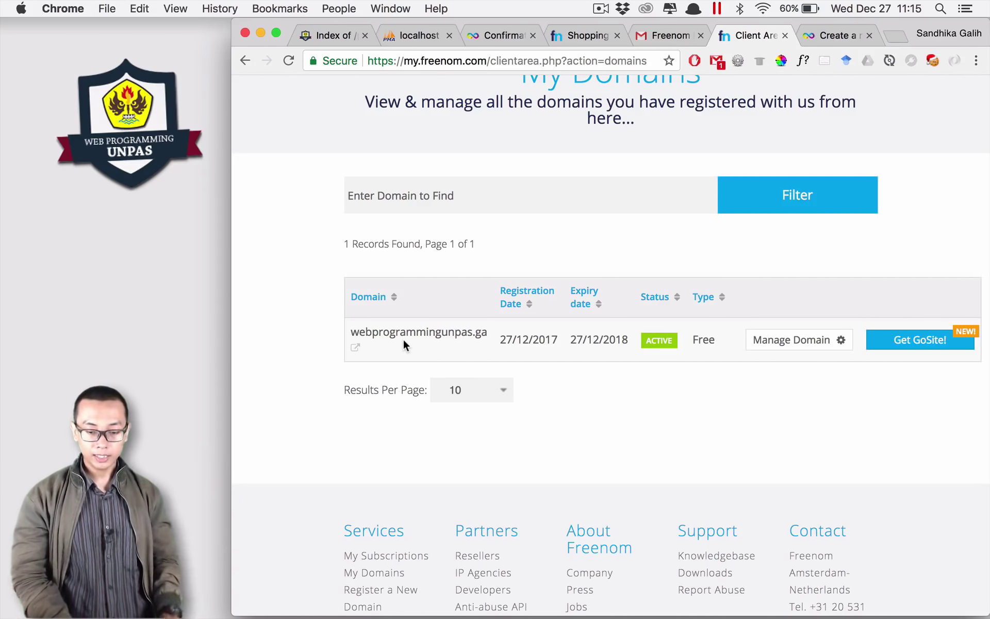
{"action": "left_click", "coordinate": [803, 349]}
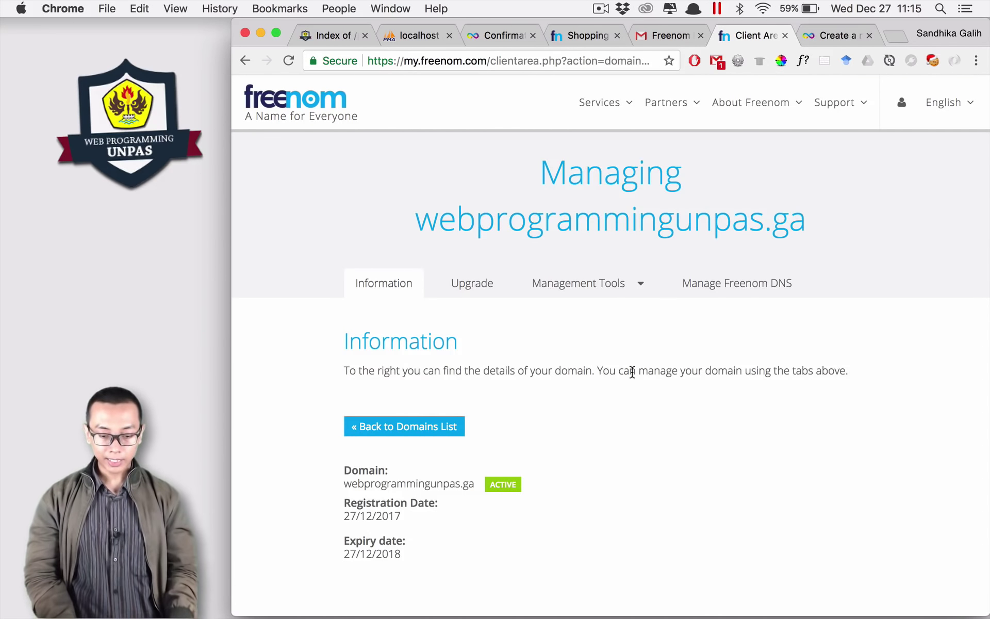
{"action": "left_click", "coordinate": [629, 287]}
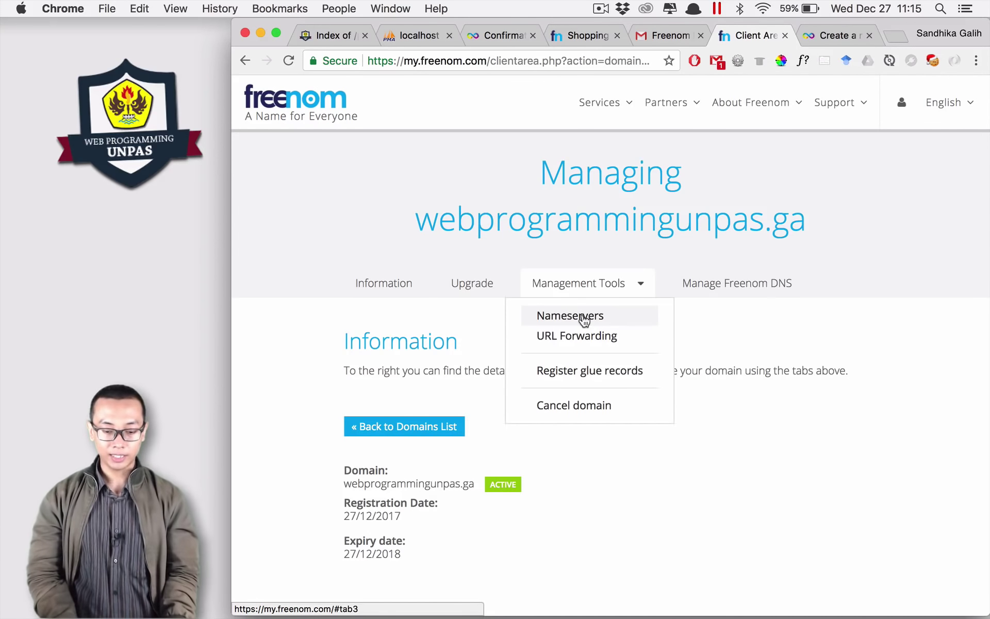
{"action": "left_click", "coordinate": [584, 317]}
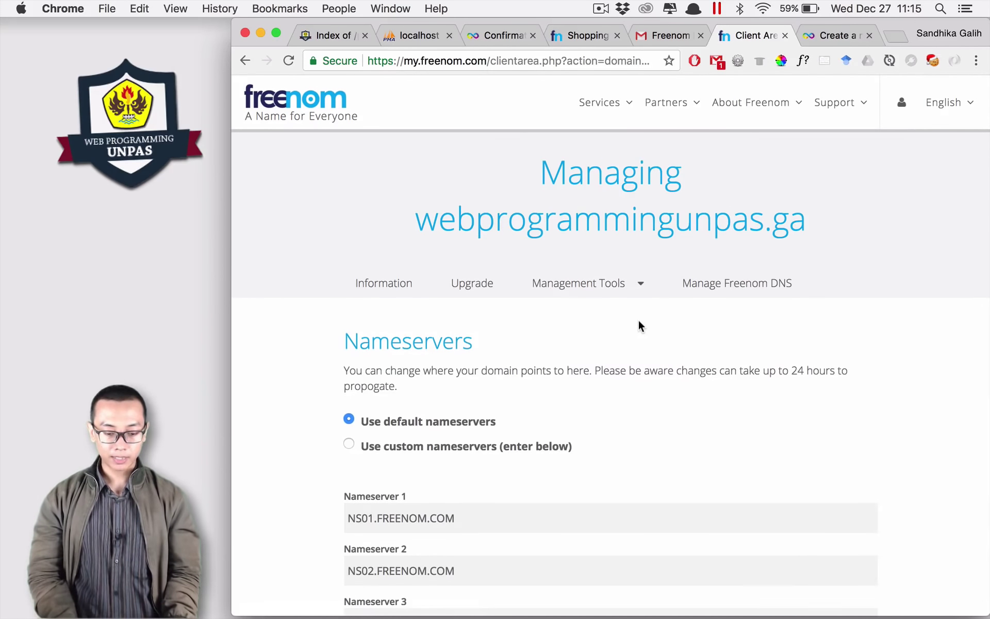
Step: Switch webprogrammingunpas.ga to custom nameservers and select the old Freenom nameserver values
{"action": "scroll", "coordinate": [638, 326], "scroll_direction": "down", "scroll_amount": 5}
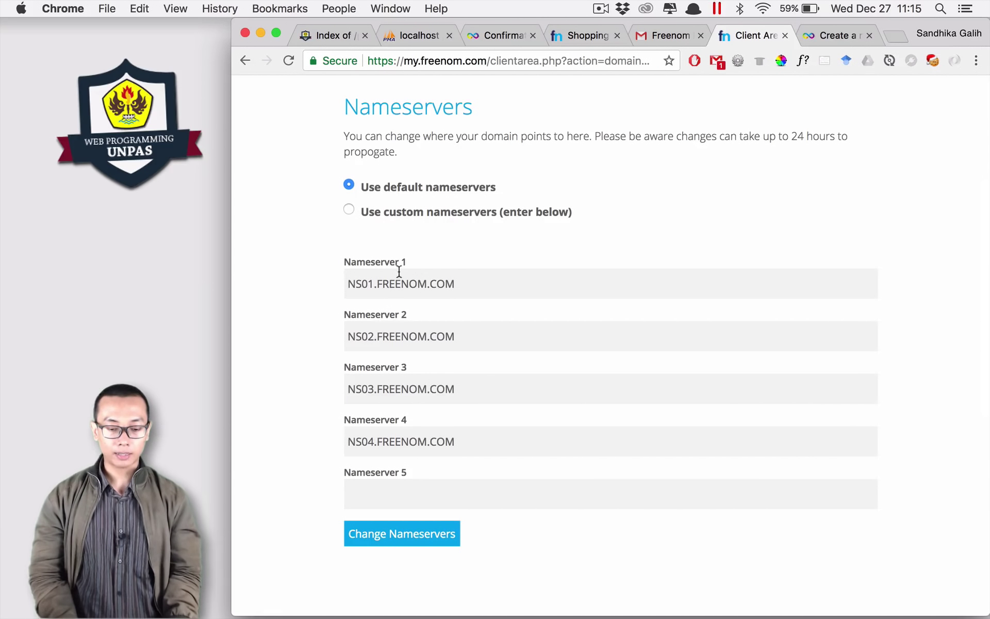
{"action": "left_click", "coordinate": [350, 212]}
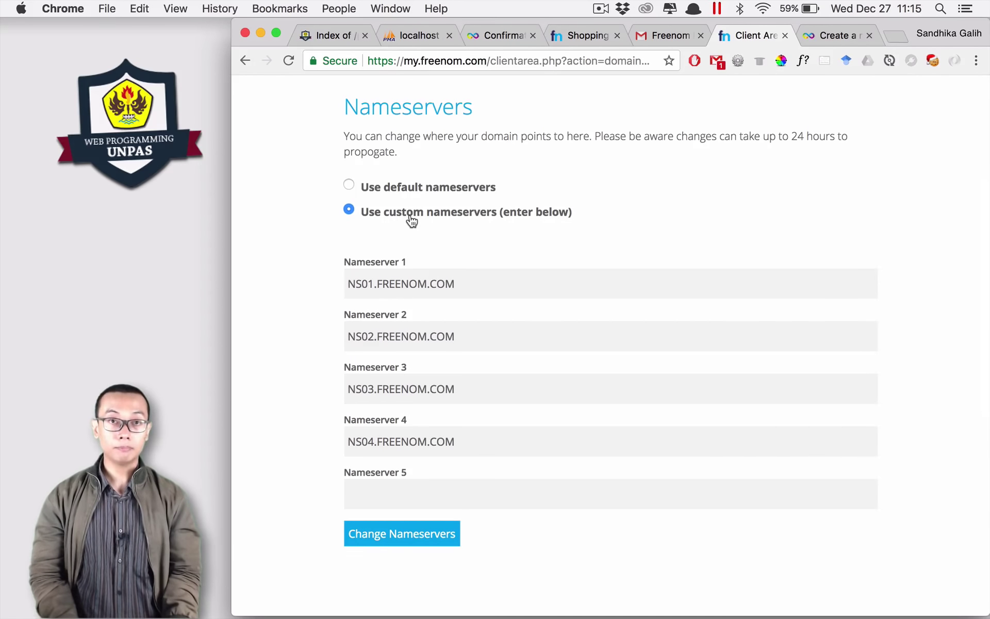
{"action": "left_click_drag", "start_coordinate": [462, 285], "coordinate": [347, 285]}
{"action": "left_click", "coordinate": [472, 336]}
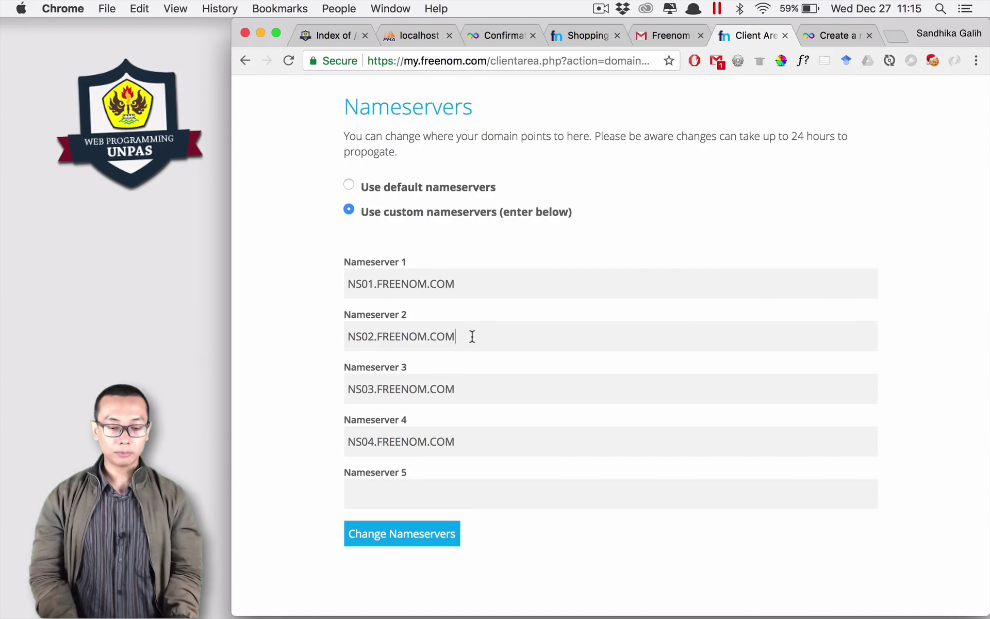
{"action": "left_click_drag", "start_coordinate": [472, 336], "coordinate": [339, 337]}
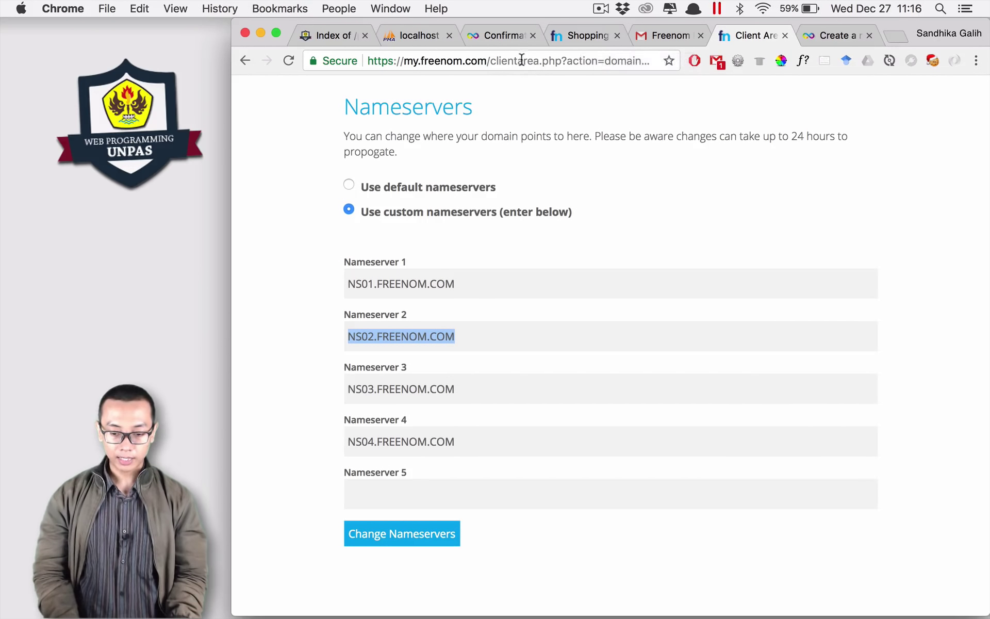
Step: Copy ns1.byet.org from InfinityFree's nameserver requirements
{"action": "left_click", "coordinate": [833, 35]}
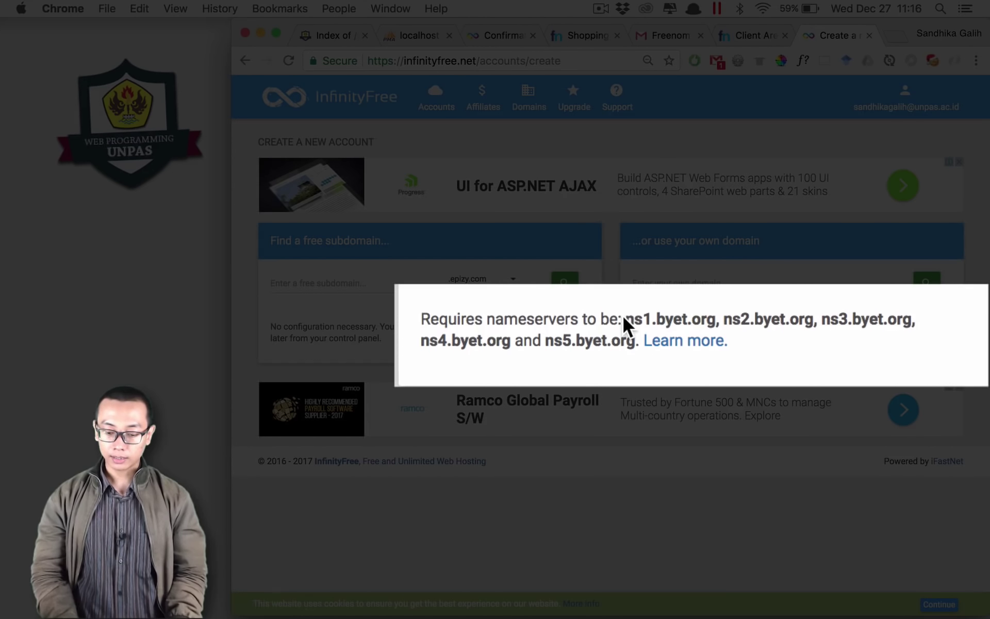
{"action": "left_click_drag", "start_coordinate": [623, 316], "coordinate": [692, 316]}
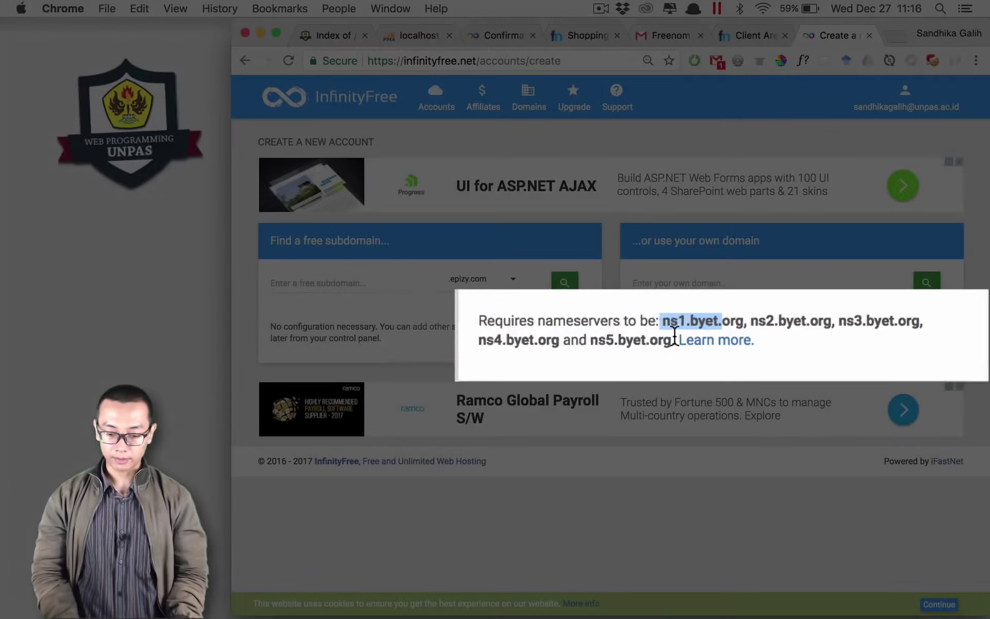
{"action": "left_click", "coordinate": [757, 325]}
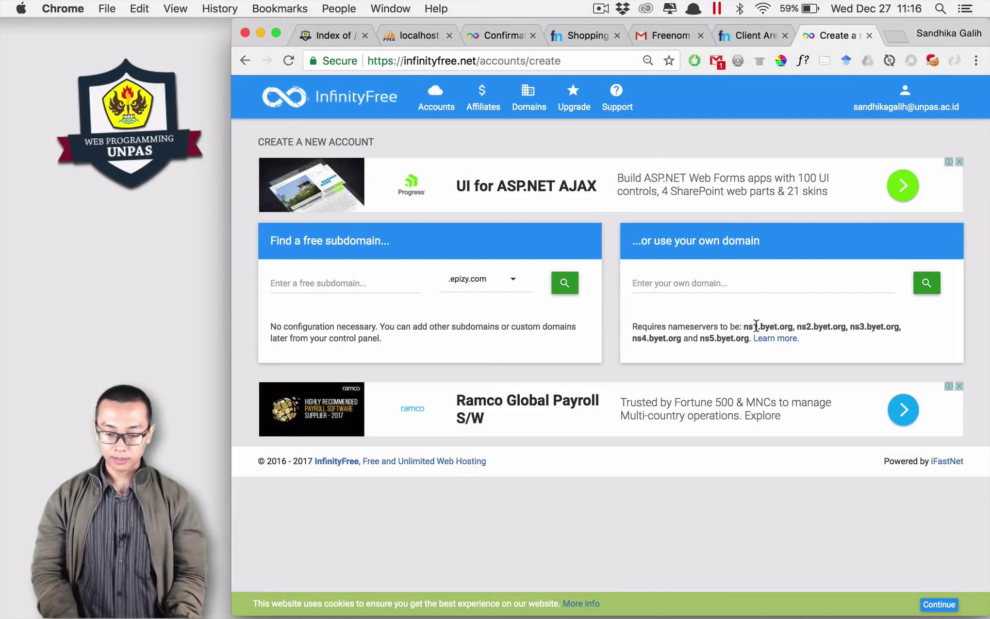
{"action": "left_click_drag", "start_coordinate": [744, 326], "coordinate": [793, 326]}
{"action": "key", "text": "super+c"}
{"action": "left_click", "coordinate": [749, 35]}
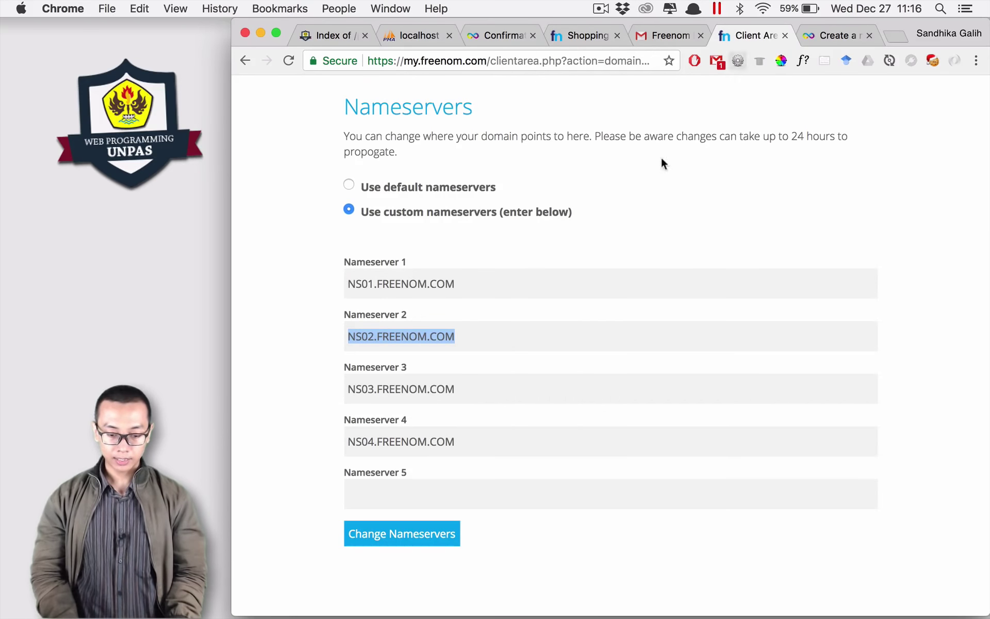
Step: Paste ns1.byet.org over NS01 and NS02.FREENOM.COM in Nameservers 1 and 2
{"action": "left_click_drag", "start_coordinate": [454, 284], "coordinate": [331, 287]}
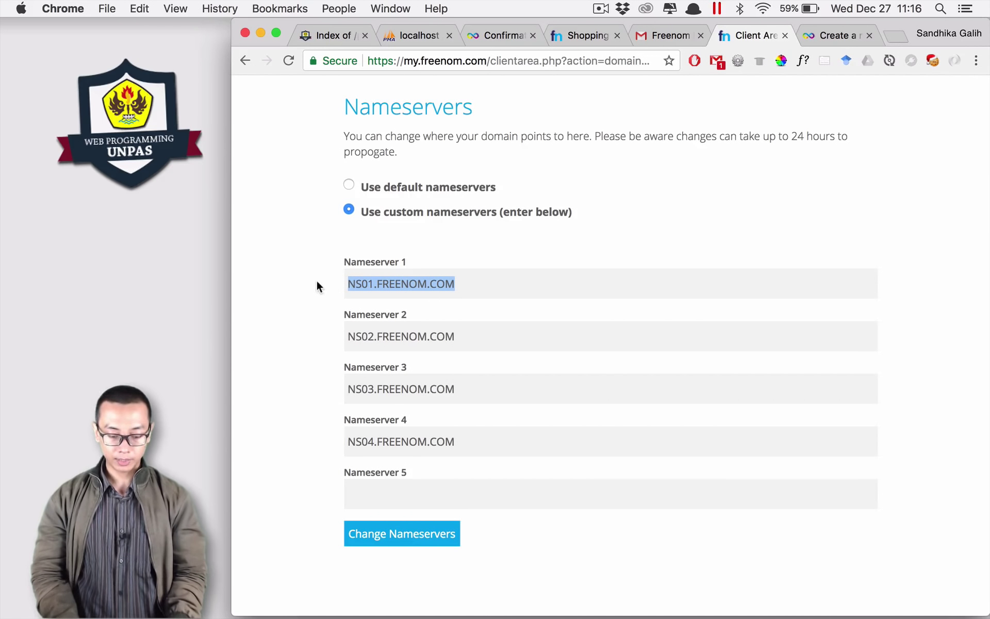
{"action": "key", "text": "super+v"}
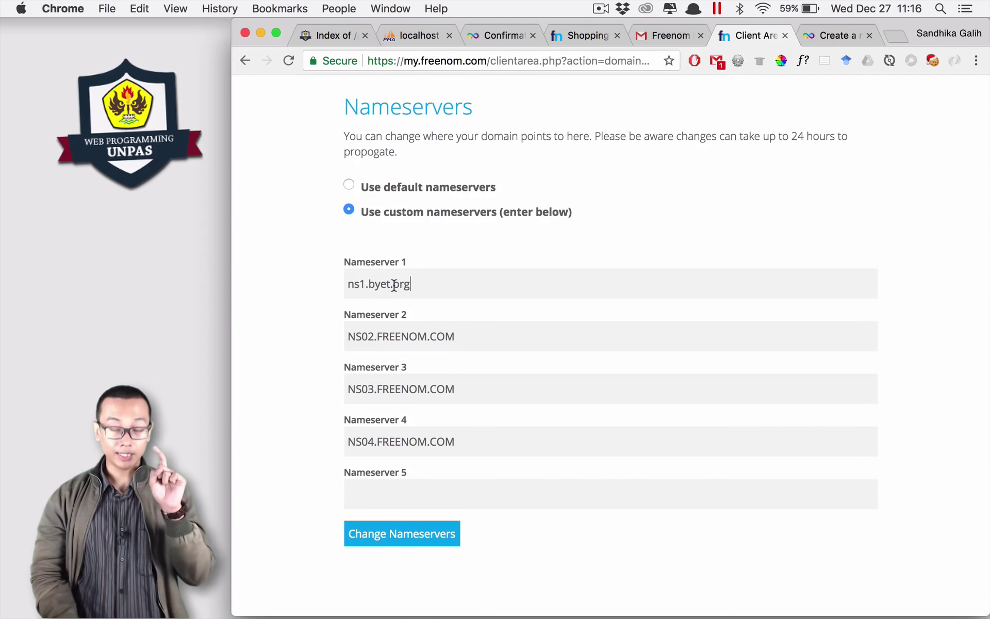
{"action": "left_click_drag", "start_coordinate": [467, 332], "coordinate": [303, 331]}
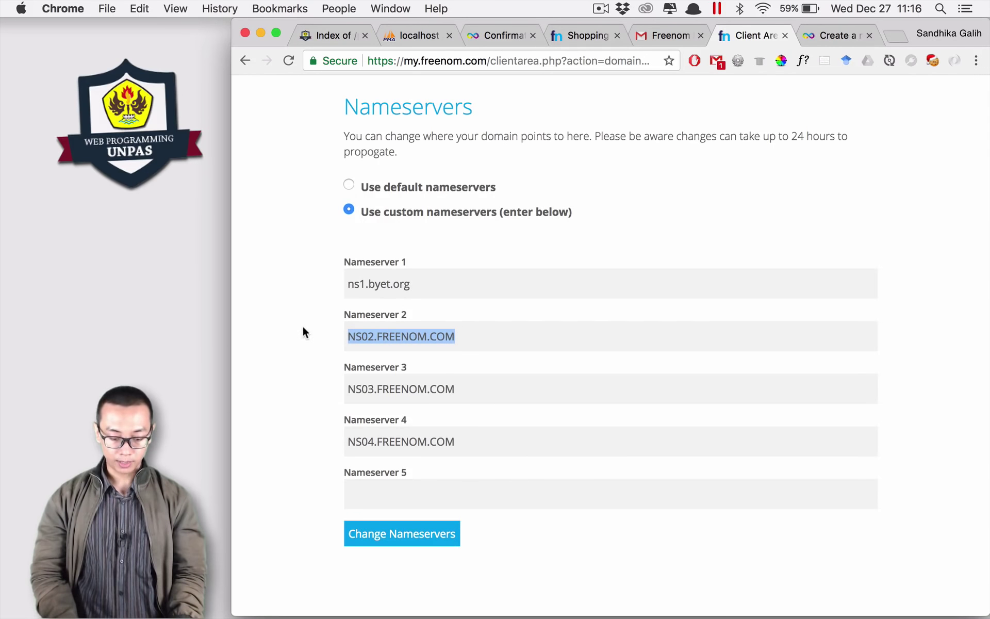
{"action": "key", "text": "super+v"}
{"action": "left_click", "coordinate": [363, 339]}
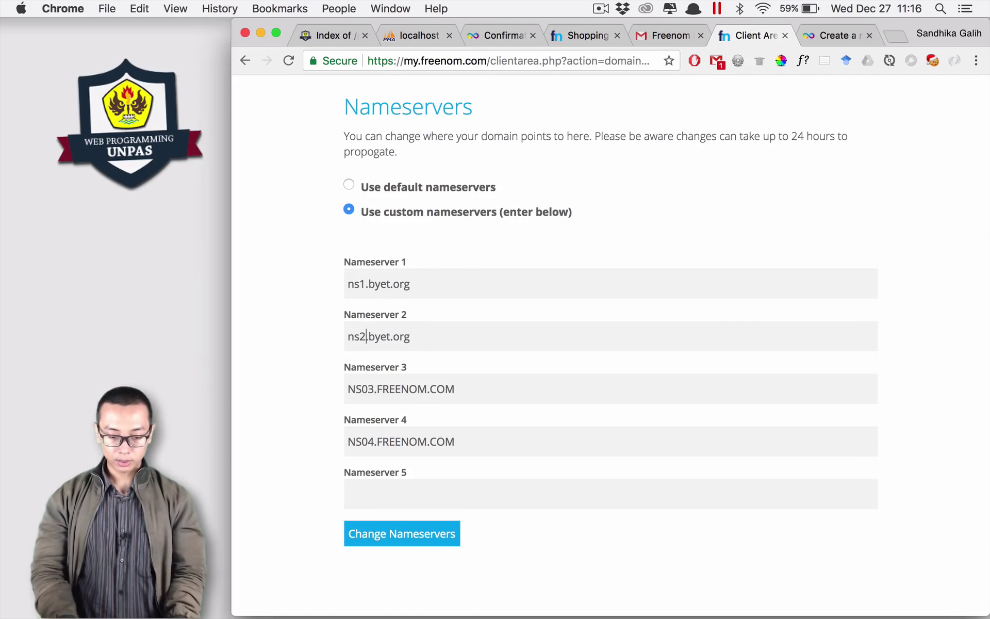
Step: Set the remaining nameservers to ns3, ns4 and ns5.byet.org and save the changes
{"action": "left_click_drag", "start_coordinate": [454, 389], "coordinate": [296, 392]}
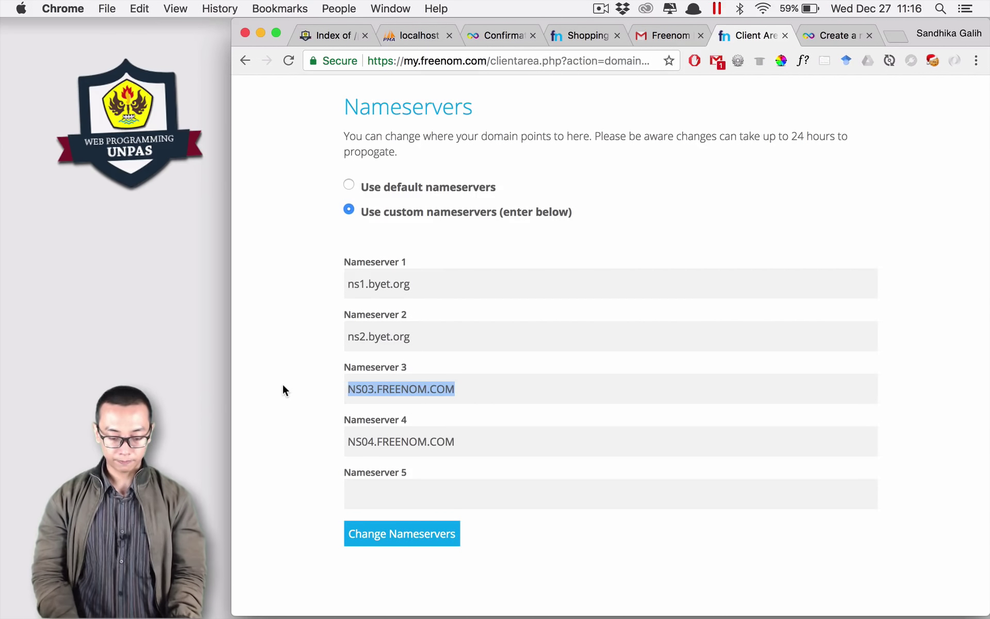
{"action": "key", "text": "super+v"}
{"action": "left_click", "coordinate": [364, 389]}
{"action": "key", "text": "BackSpace"}
{"action": "key", "text": "3"}
{"action": "left_click_drag", "start_coordinate": [453, 442], "coordinate": [304, 444]}
{"action": "key", "text": "super+v"}
{"action": "left_click", "coordinate": [364, 442]}
{"action": "key", "text": "BackSpace"}
{"action": "key", "text": "4"}
{"action": "left_click", "coordinate": [403, 494]}
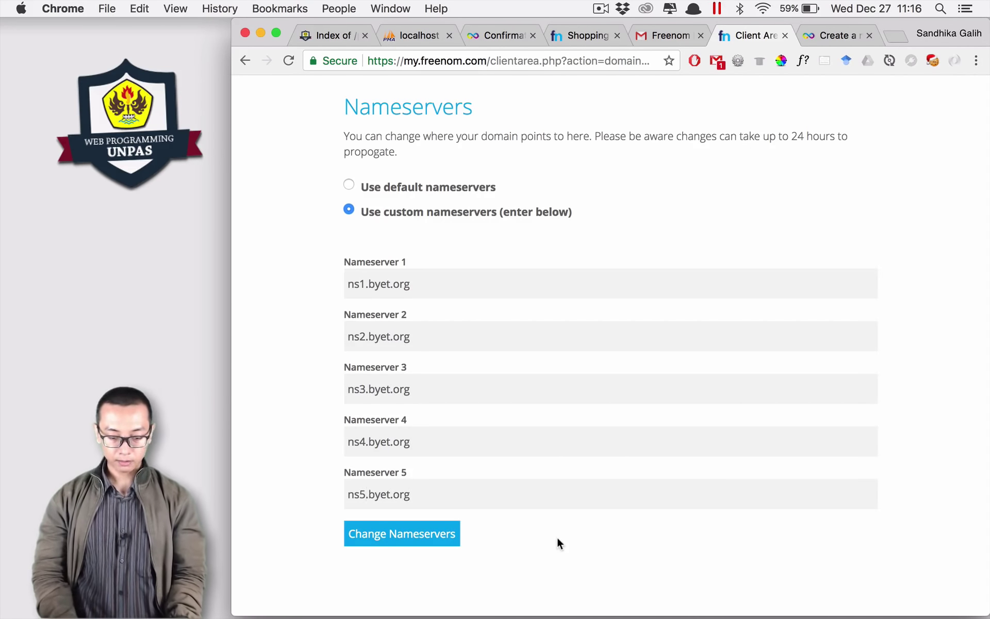
{"action": "left_click", "coordinate": [411, 534]}
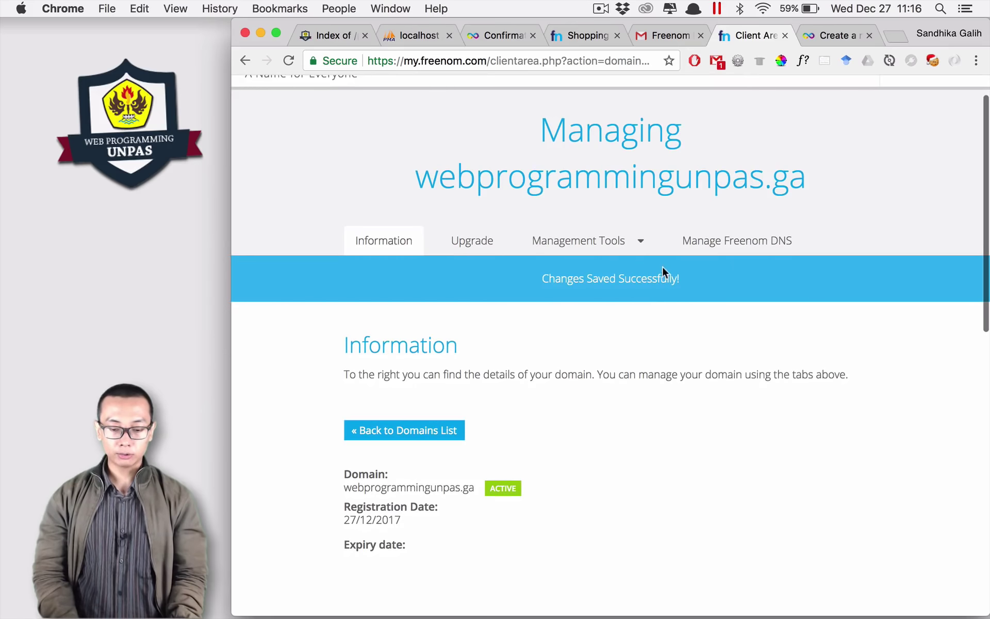
{"action": "triple_click", "coordinate": [523, 275]}
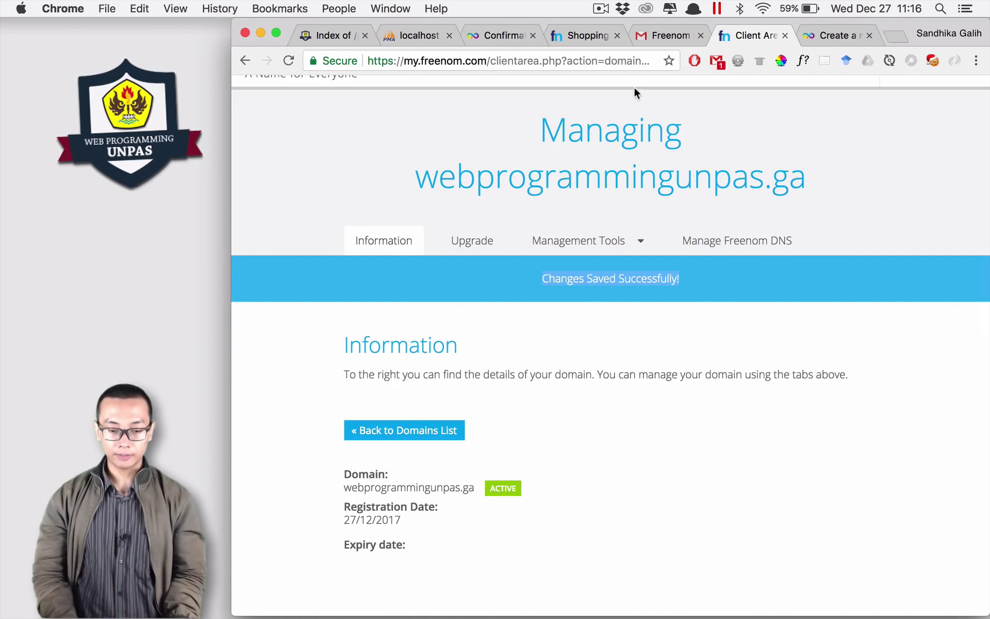
Step: Check webprogrammingunpas.ga as your own domain, then review the Account Label and generated password
{"action": "left_click", "coordinate": [829, 33]}
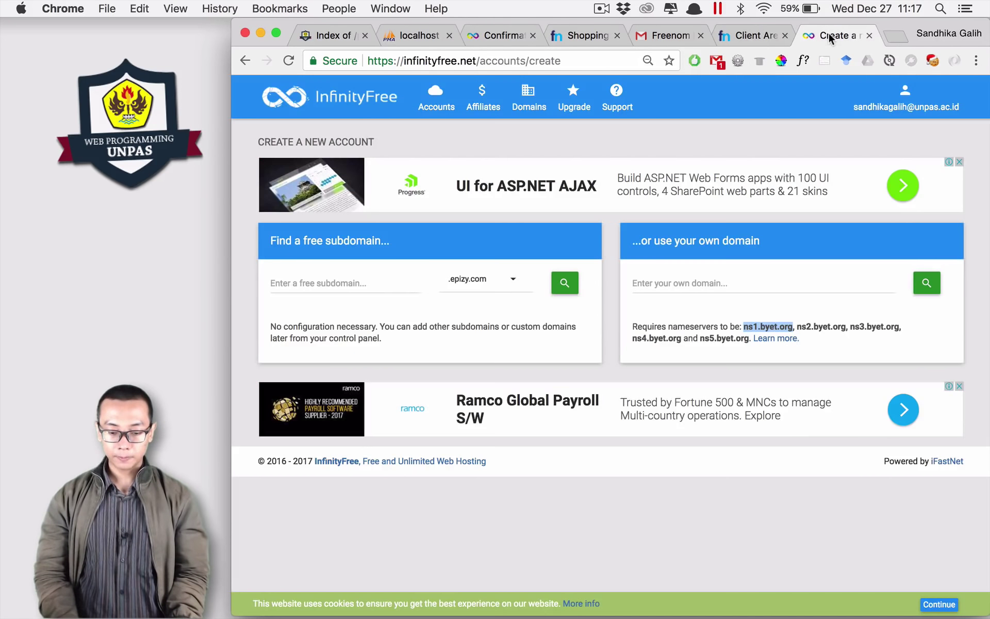
{"action": "left_click", "coordinate": [705, 283]}
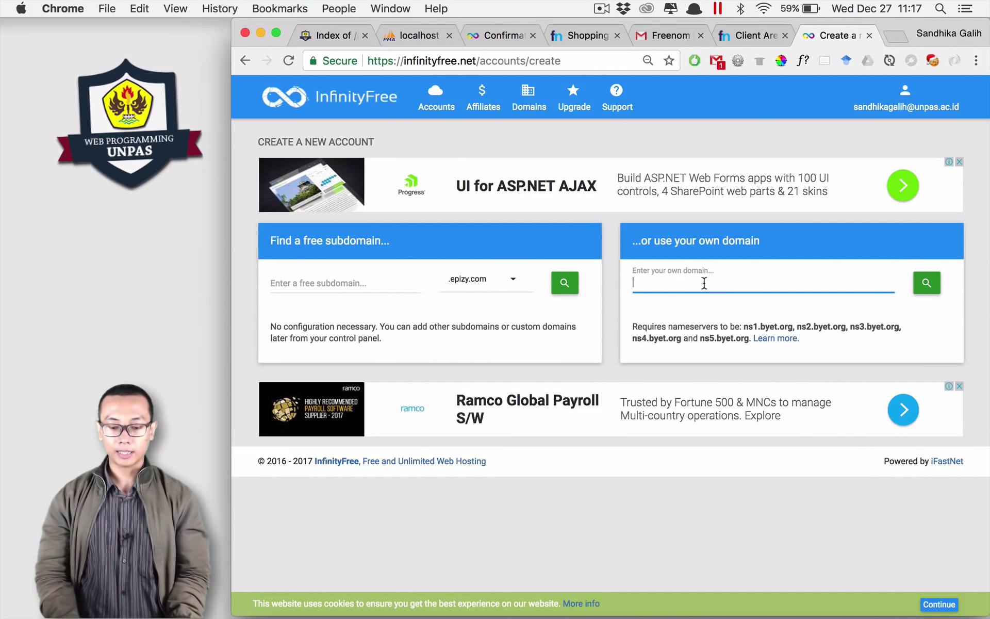
{"action": "key", "text": "Return"}
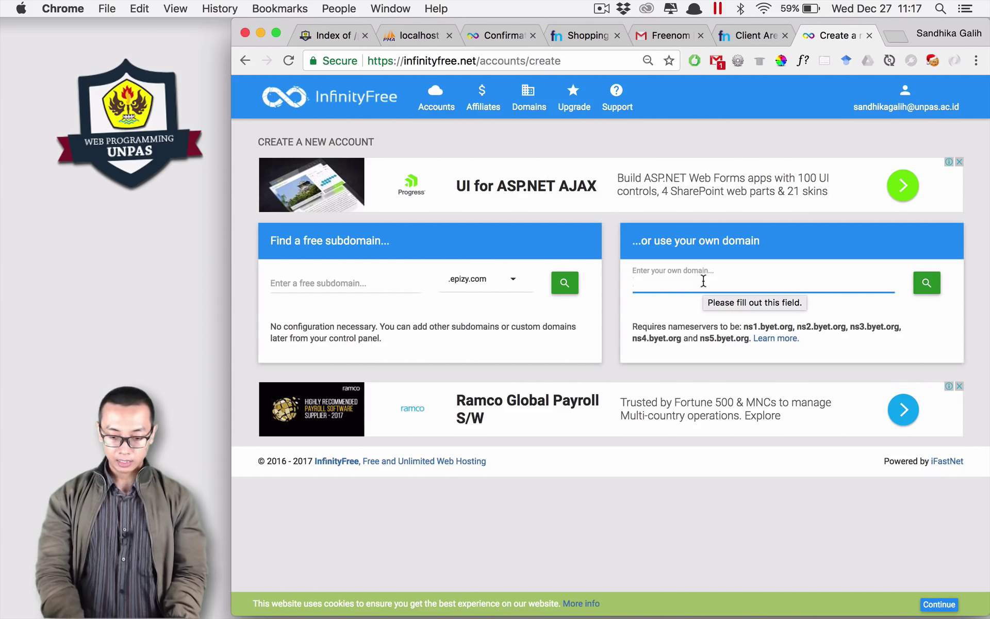
{"action": "type", "text": "webprogra"}
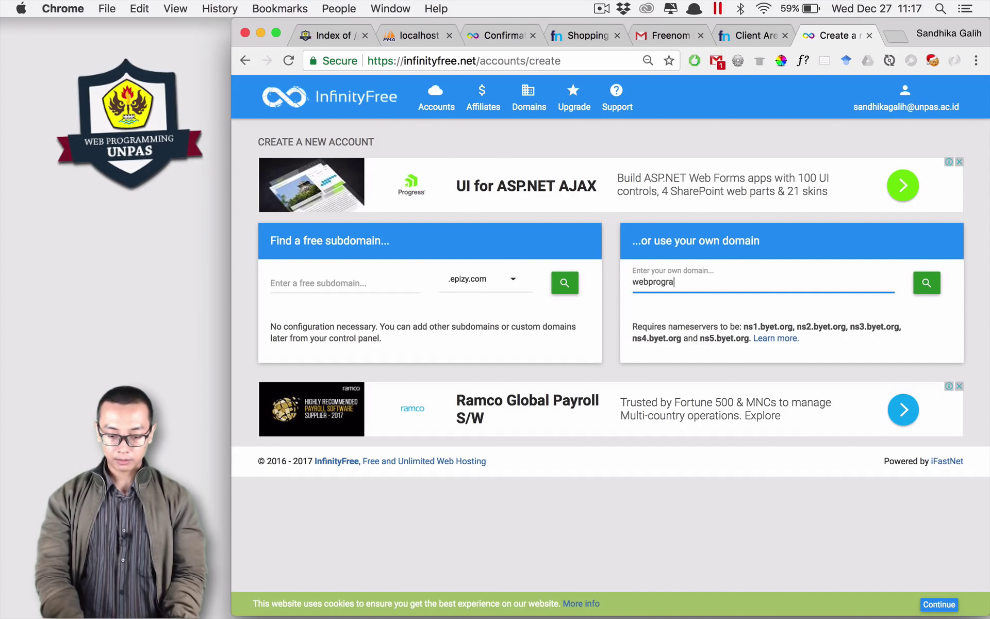
{"action": "type", "text": "mmingunpas.ga"}
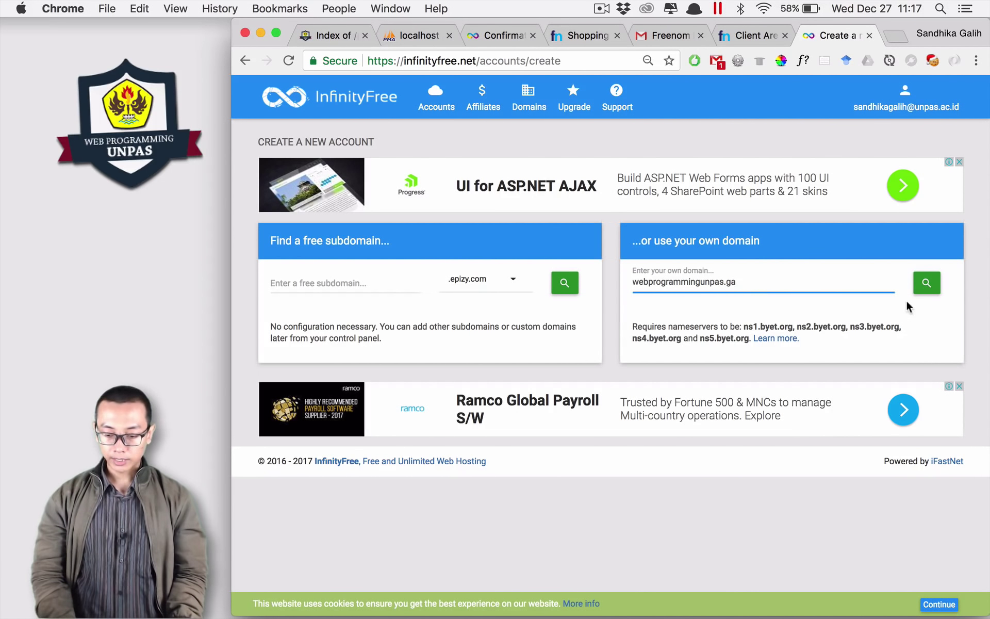
{"action": "left_click", "coordinate": [931, 286]}
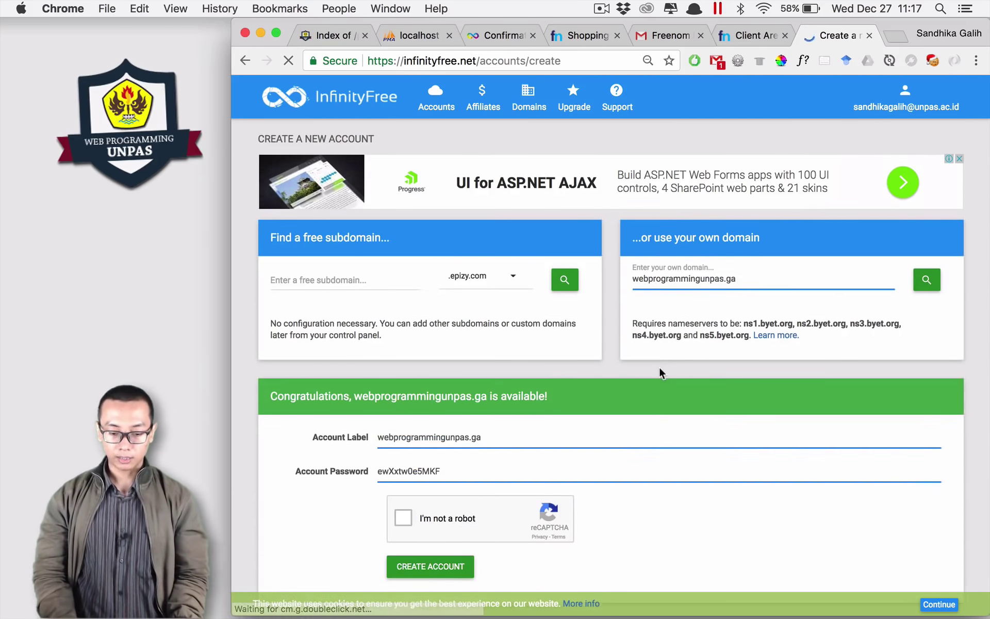
{"action": "scroll", "coordinate": [659, 365], "scroll_direction": "down", "scroll_amount": 3}
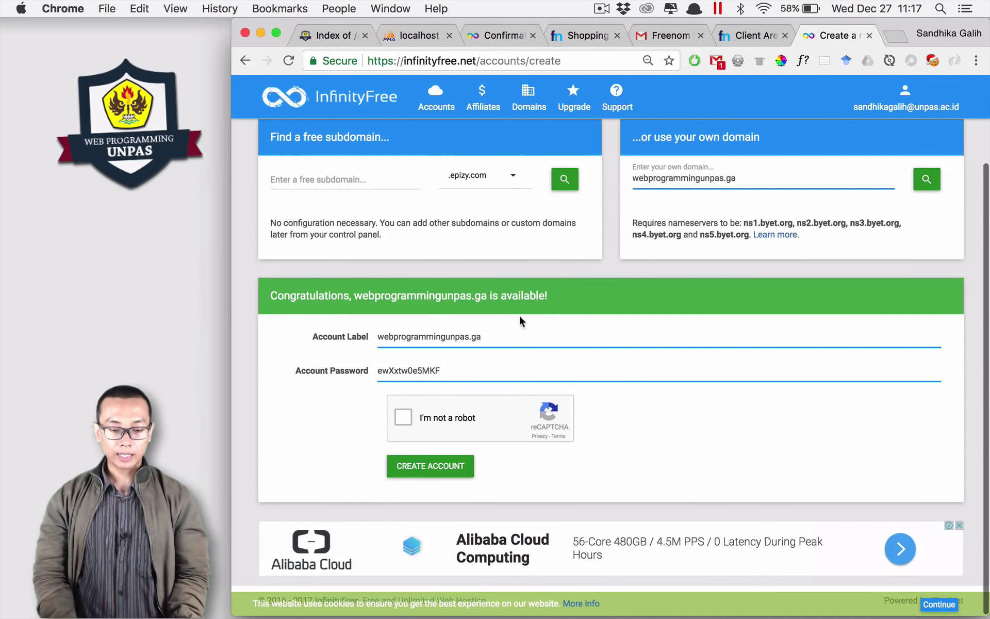
{"action": "left_click_drag", "start_coordinate": [565, 293], "coordinate": [274, 290]}
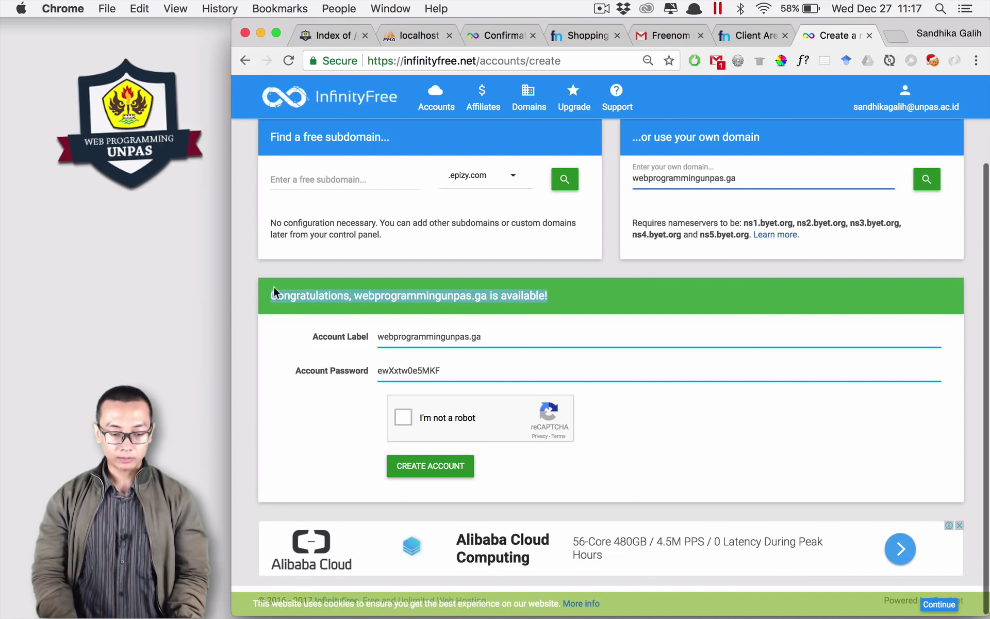
{"action": "double_click", "coordinate": [433, 338]}
{"action": "double_click", "coordinate": [451, 369]}
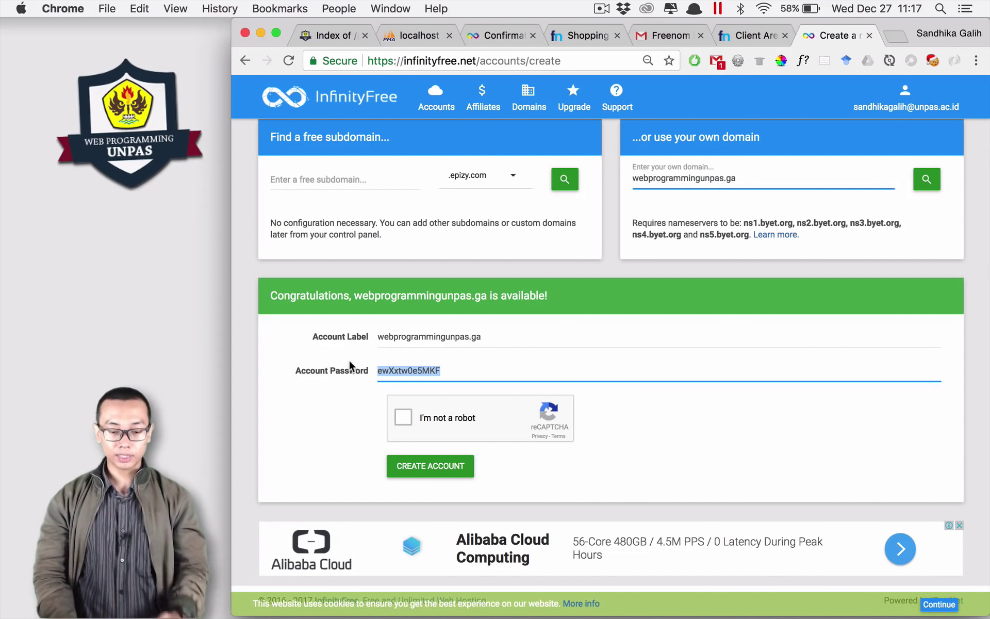
Step: Switch to Finder and open the phpdasar folder in htdocs
{"action": "key", "text": "super+Tab"}
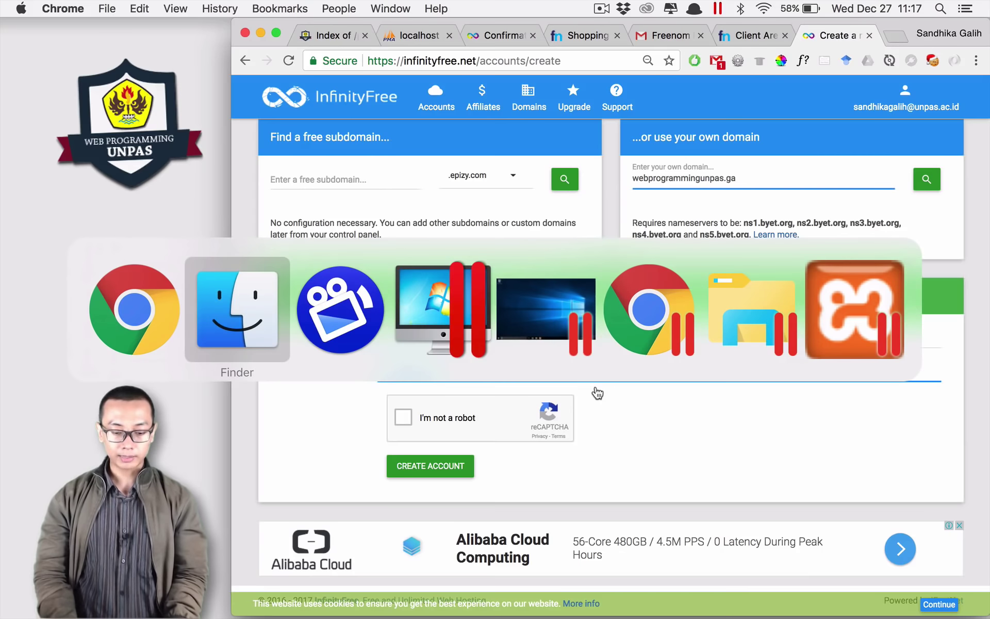
{"action": "key", "text": "super+Tab"}
{"action": "key", "text": "super+shift+Tab"}
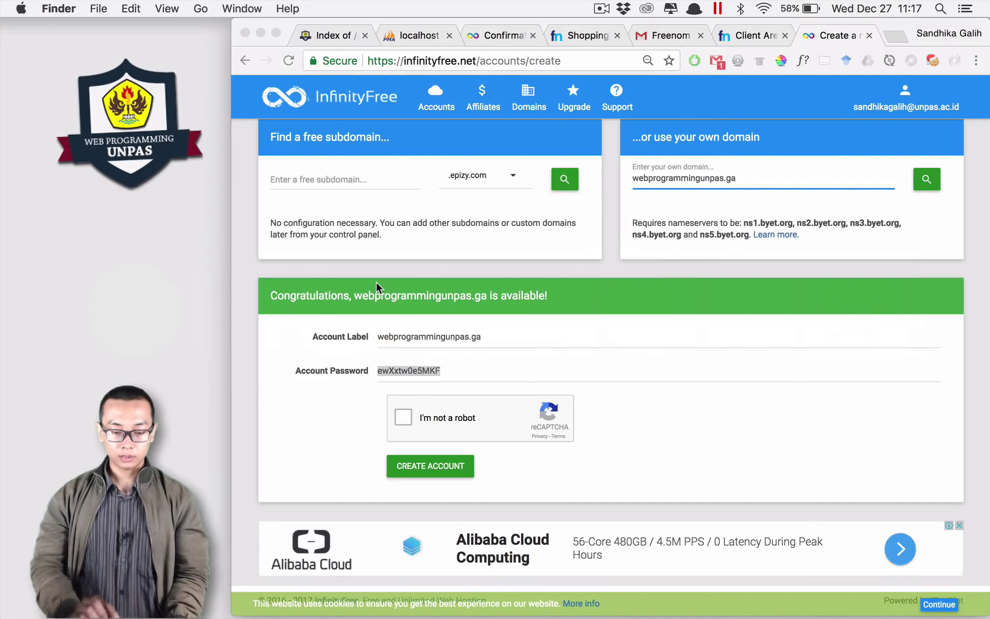
{"action": "left_click", "coordinate": [744, 604]}
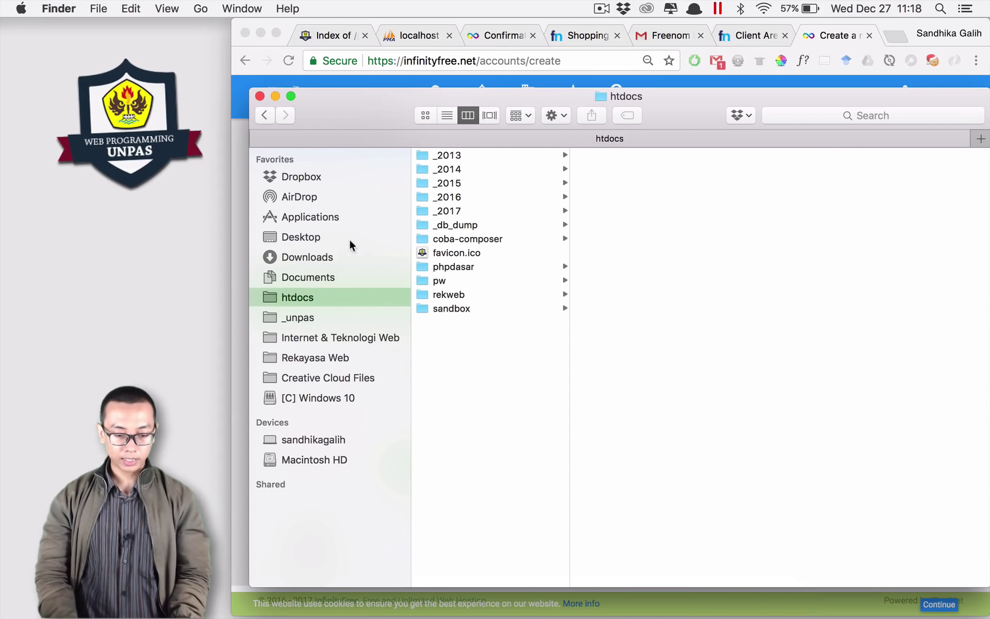
{"action": "left_click", "coordinate": [451, 267]}
Step: Create a folder named pertemuan22 and open it as a project in Sublime Text
{"action": "right_click", "coordinate": [607, 454]}
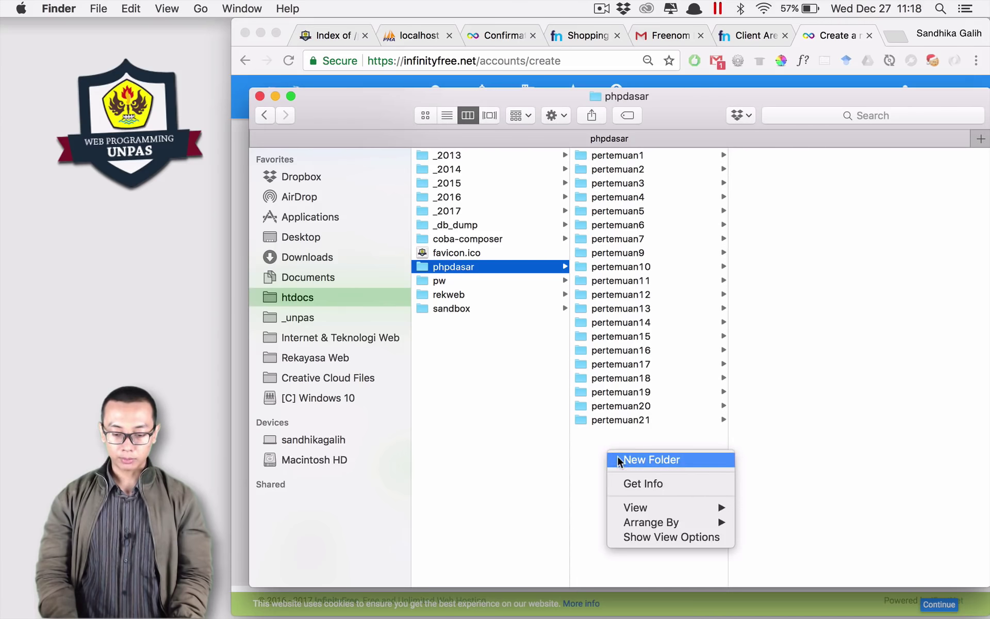
{"action": "left_click", "coordinate": [622, 460]}
{"action": "type", "text": "pertemuan22"}
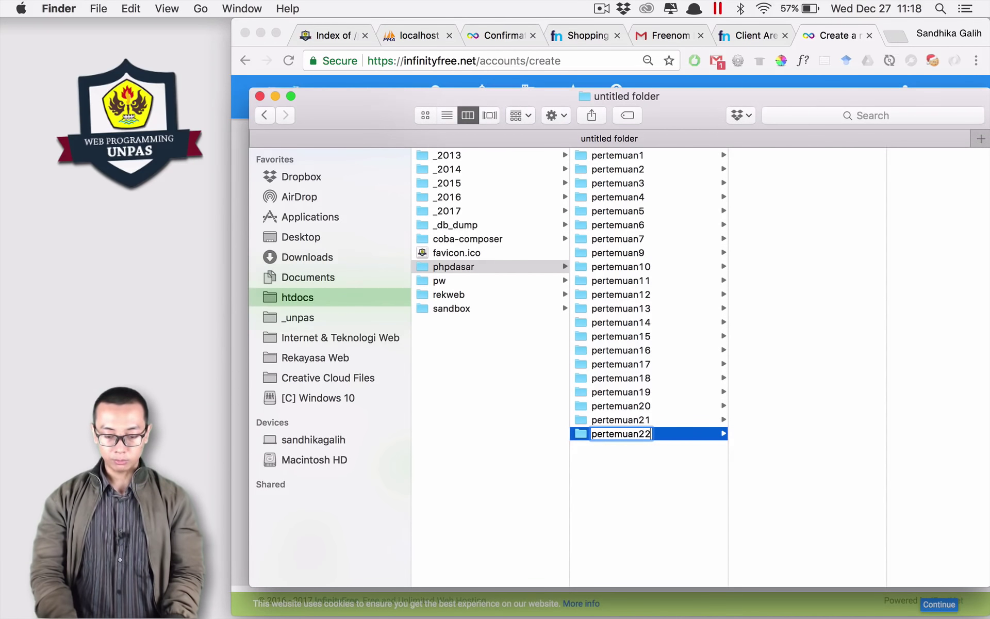
{"action": "key", "text": "Return"}
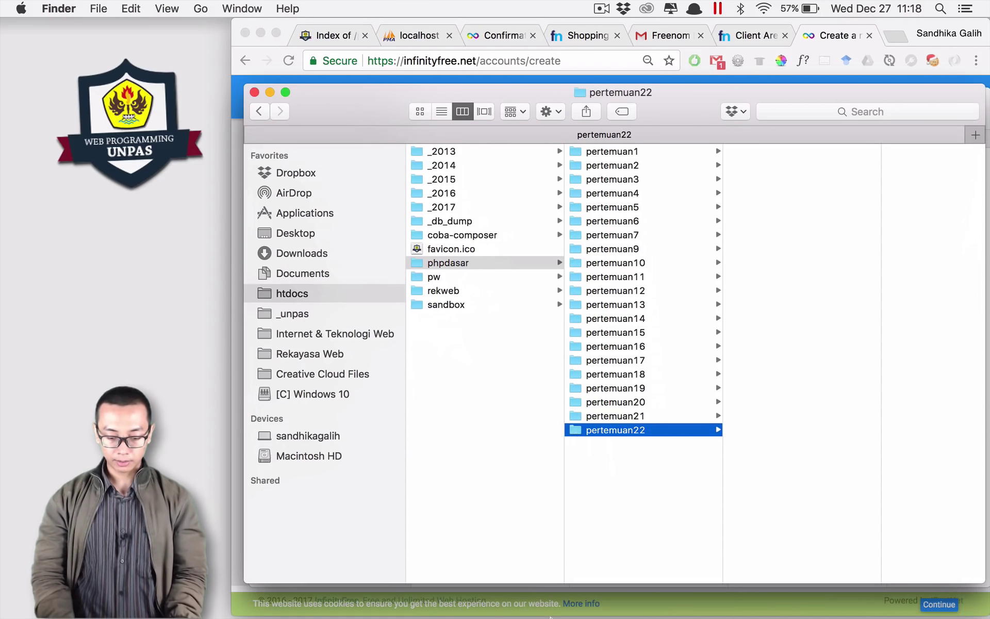
{"action": "left_click", "coordinate": [577, 435]}
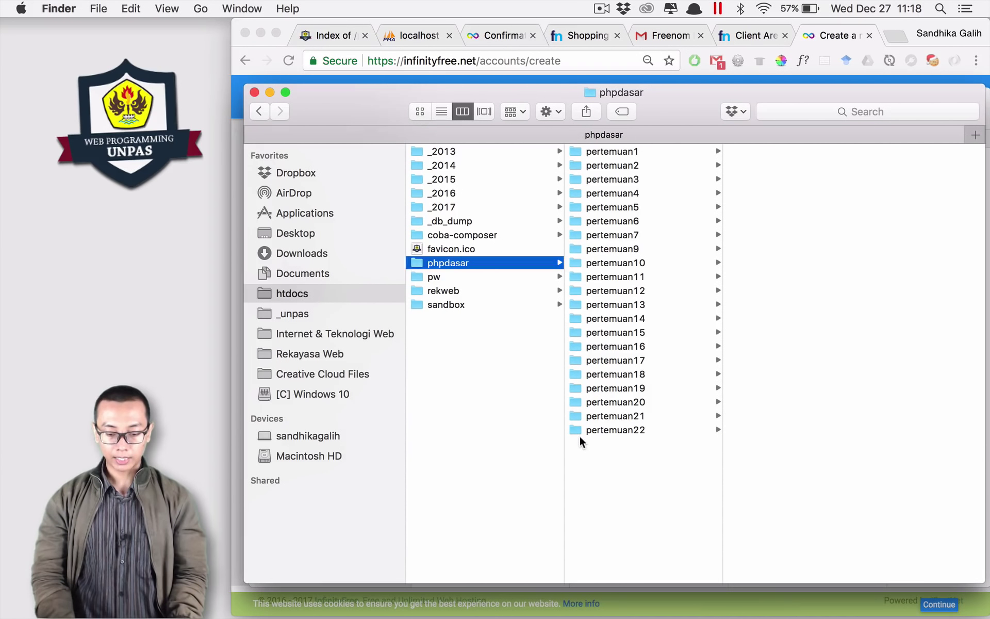
{"action": "left_click_drag", "start_coordinate": [577, 429], "coordinate": [600, 462]}
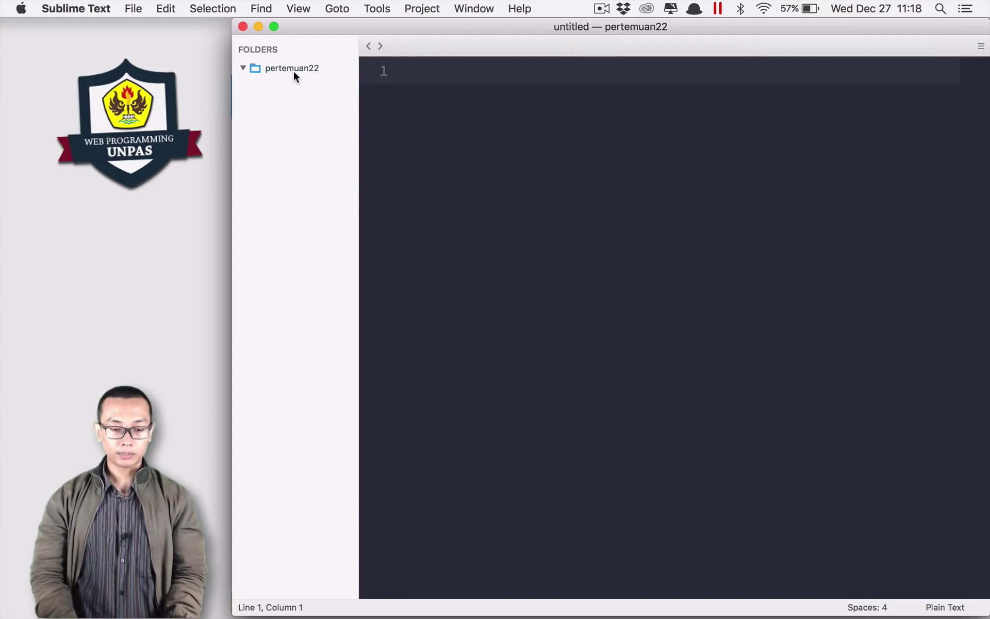
Step: Create a new file in pertemuan22 and save it as data.txt
{"action": "right_click", "coordinate": [293, 69]}
{"action": "left_click", "coordinate": [311, 79]}
{"action": "key", "text": "super+s"}
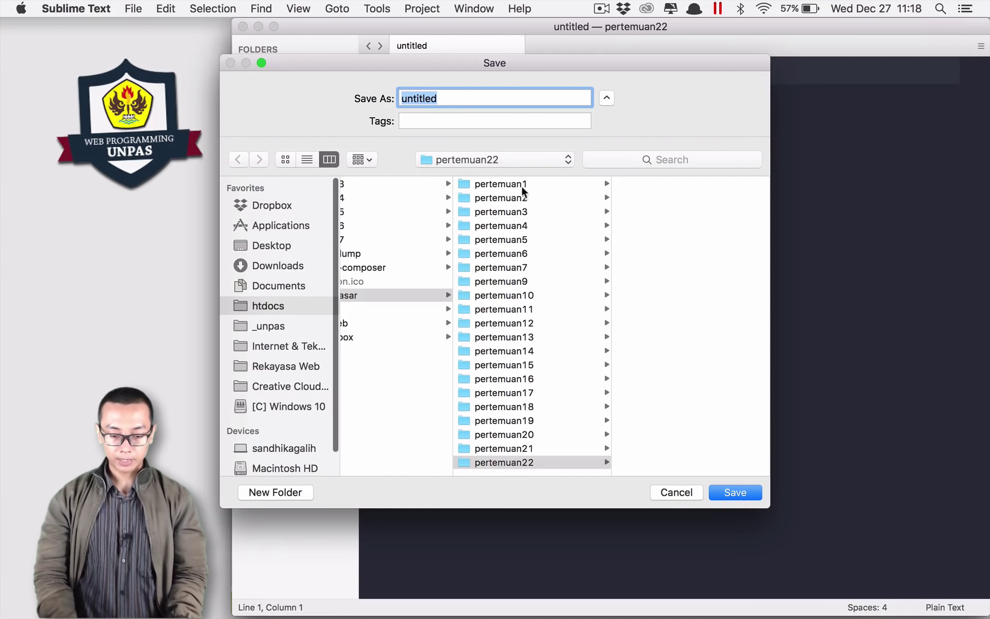
{"action": "type", "text": "data.txt"}
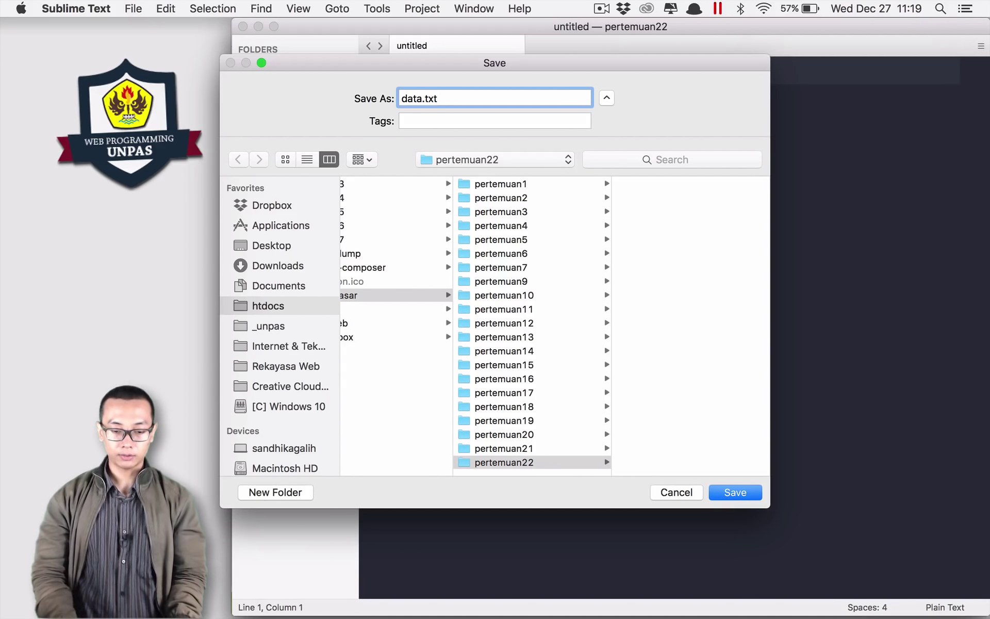
{"action": "left_click", "coordinate": [741, 495]}
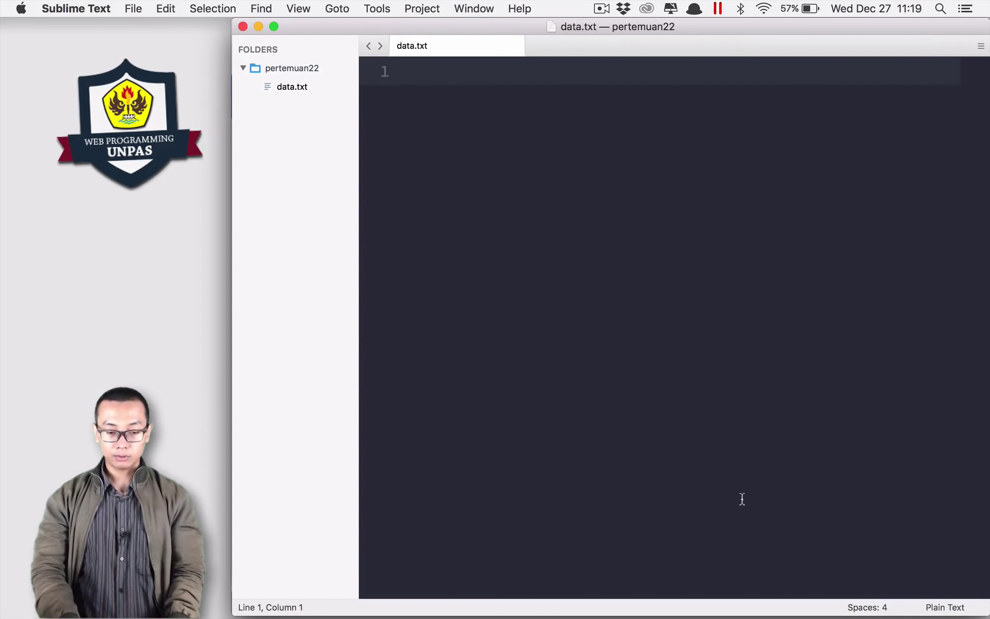
{"action": "key", "text": "super+equal"}
{"action": "key", "text": "super+equal"}
{"action": "key", "text": "super+equal"}
Step: Paste the domain webprogrammingunpas.ga on the first line of data.txt
{"action": "key", "text": "super+Tab"}
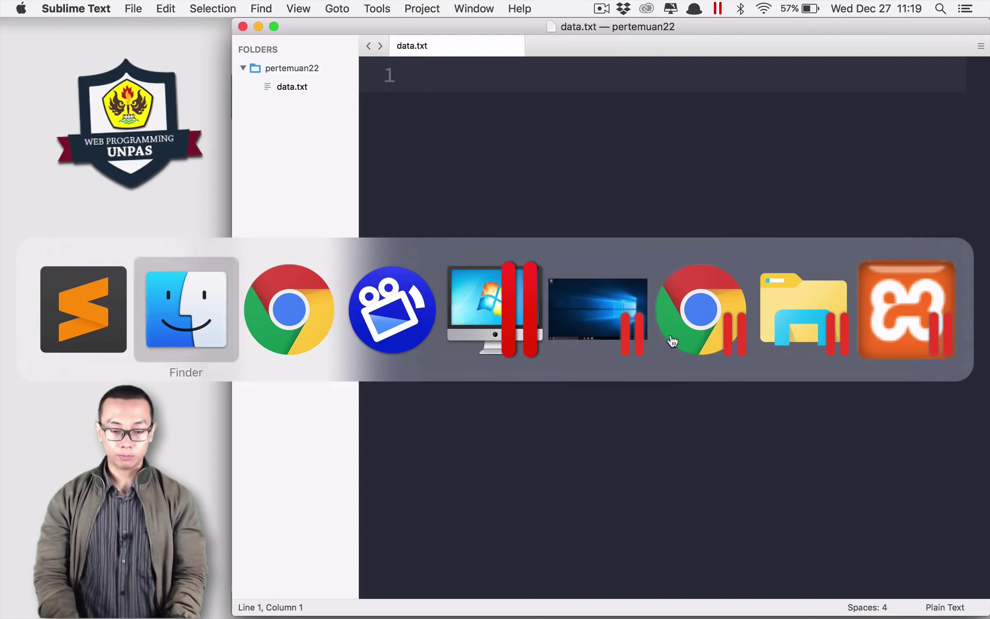
{"action": "key", "text": "super+c"}
{"action": "key", "text": "super+Tab"}
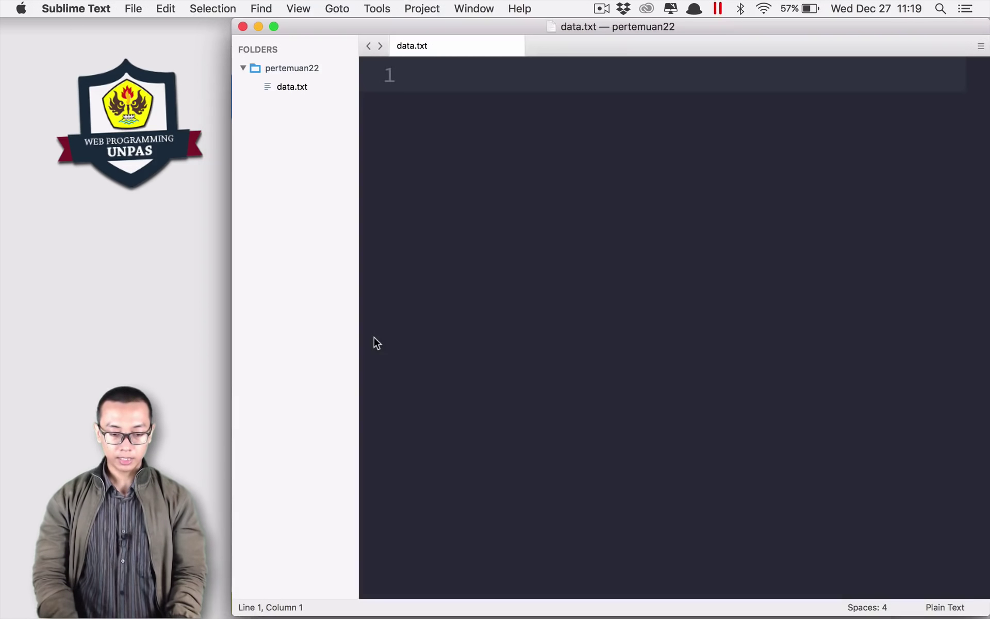
{"action": "left_click", "coordinate": [412, 102]}
{"action": "key", "text": "super+v"}
{"action": "key", "text": "Return"}
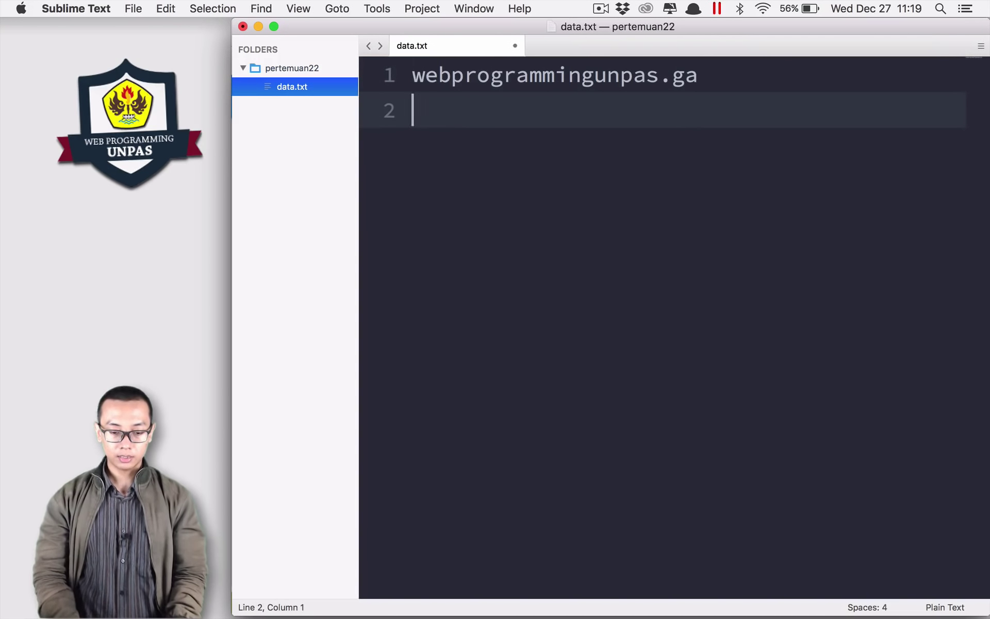
Step: Paste the generated account password on line 2 and save data.txt
{"action": "key", "text": "super+Tab"}
{"action": "key", "text": "Tab"}
{"action": "key", "text": "Tab"}
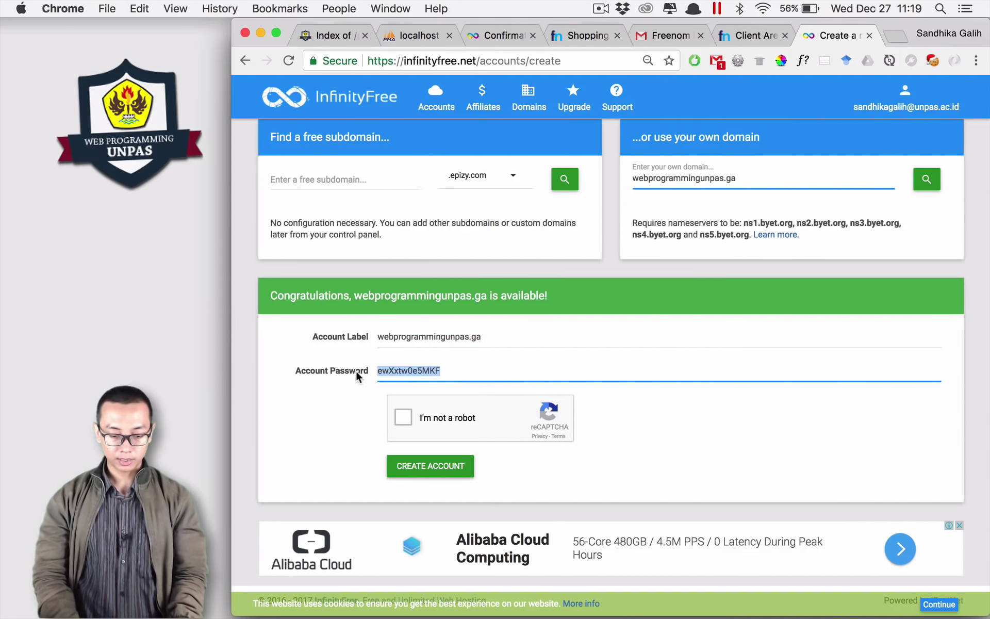
{"action": "key", "text": "super+c"}
{"action": "key", "text": "super+Tab"}
{"action": "key", "text": "super+v"}
{"action": "double_click", "coordinate": [496, 124]}
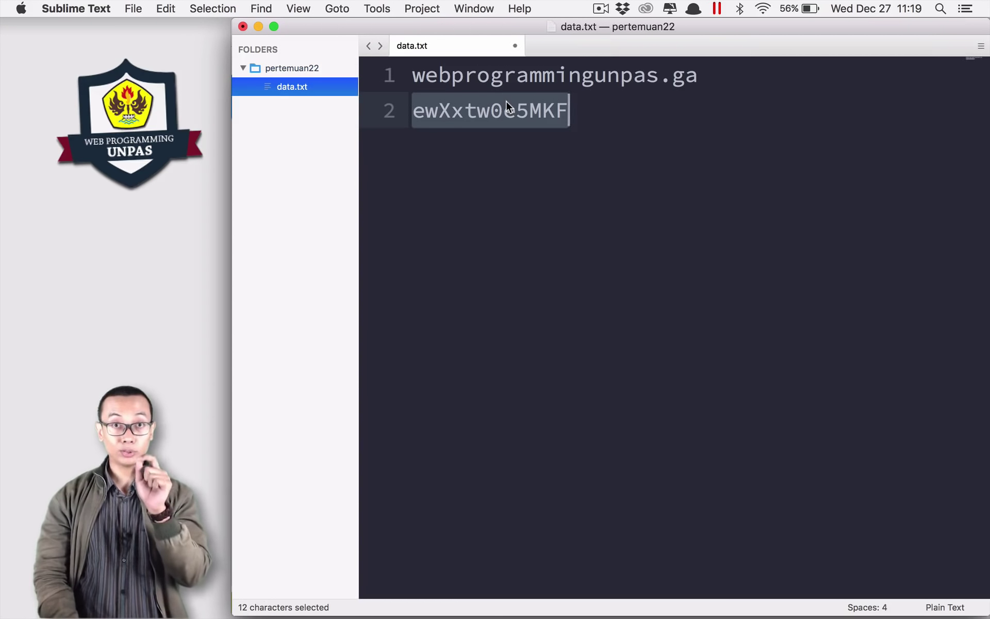
{"action": "left_click", "coordinate": [594, 122]}
{"action": "key", "text": "super+s"}
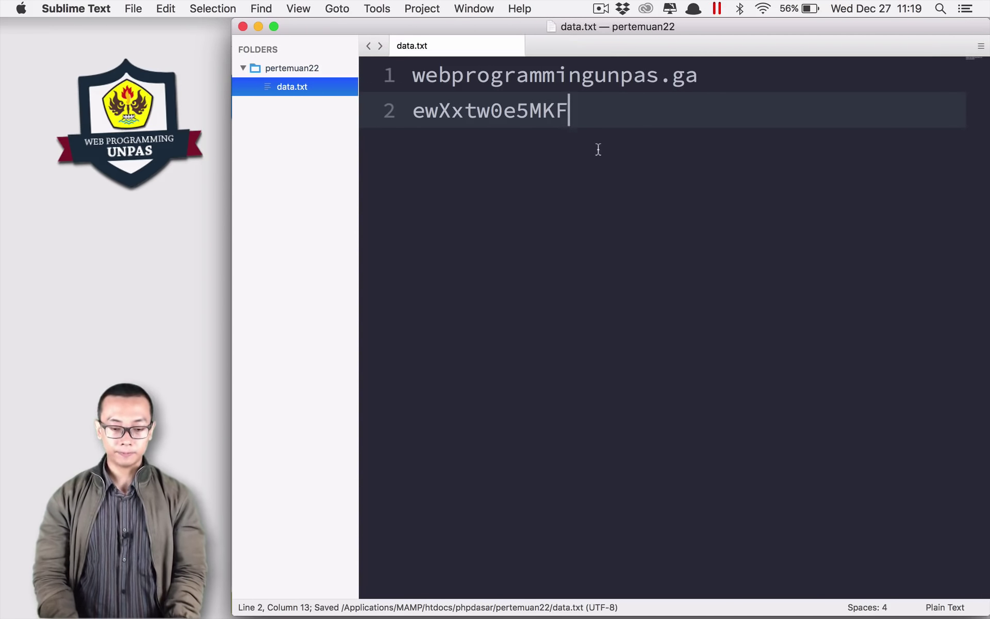
{"action": "key", "text": "super+Tab"}
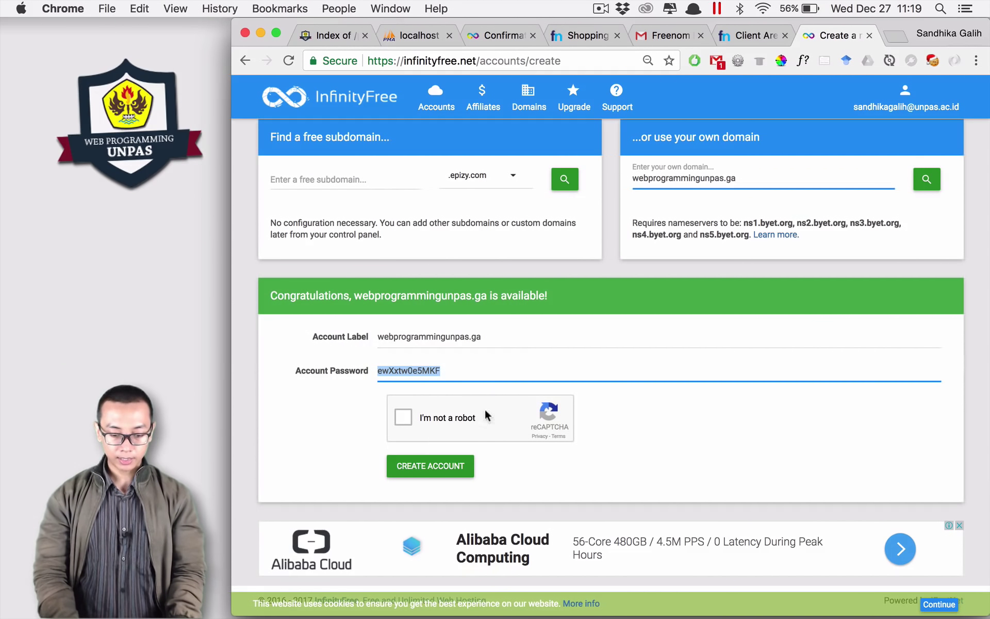
Step: Pass the reCAPTCHA, create the webprogrammingunpas.ga account, and open its account card
{"action": "left_click", "coordinate": [402, 419]}
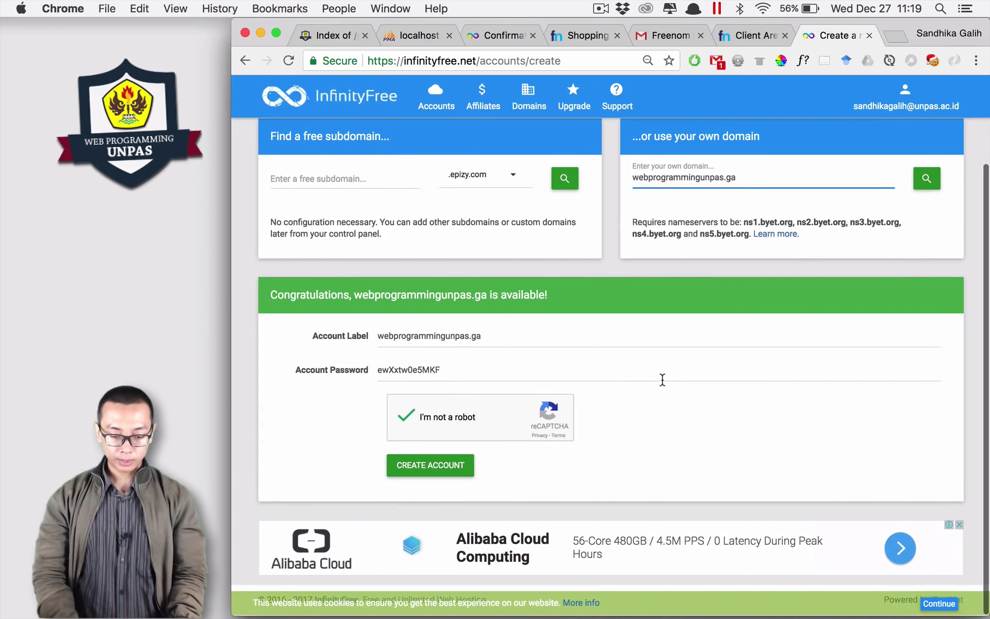
{"action": "left_click", "coordinate": [427, 467]}
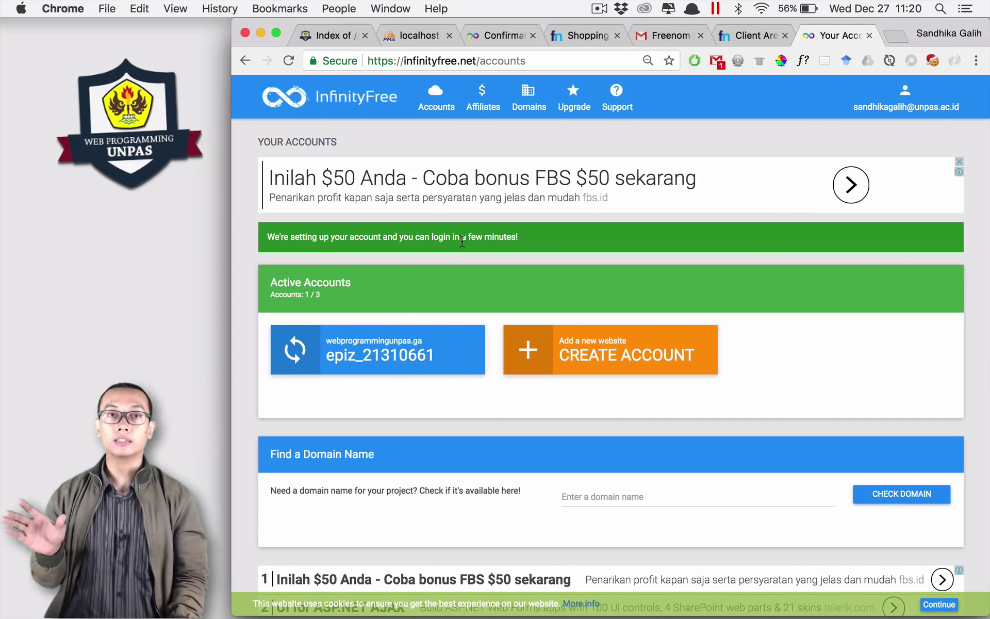
{"action": "left_click", "coordinate": [293, 360]}
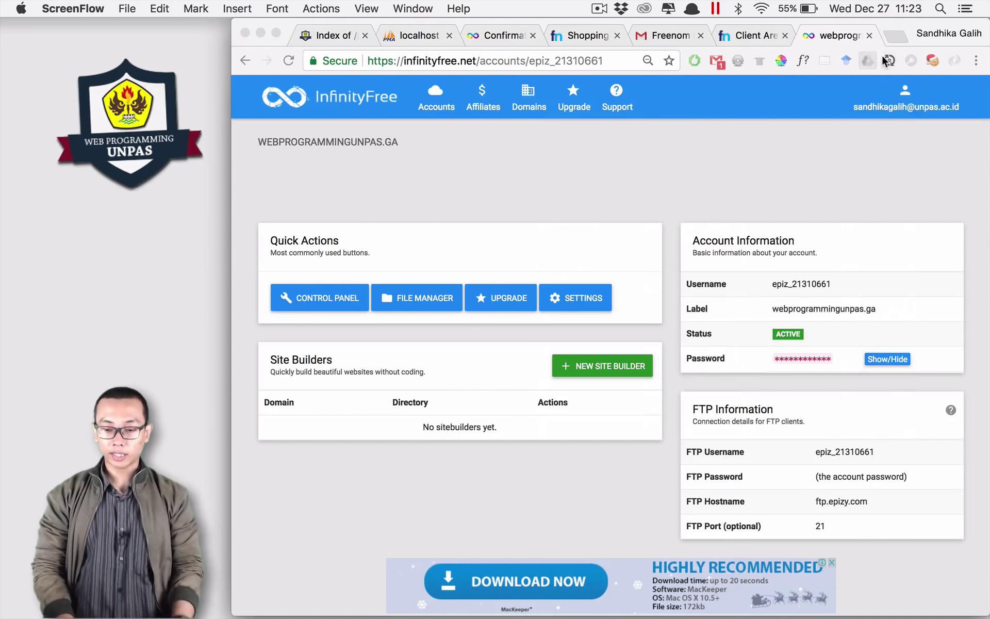
Step: Load webprogrammingunpas.ga in a new tab, then return to the InfinityFree account details tab
{"action": "left_click", "coordinate": [895, 36]}
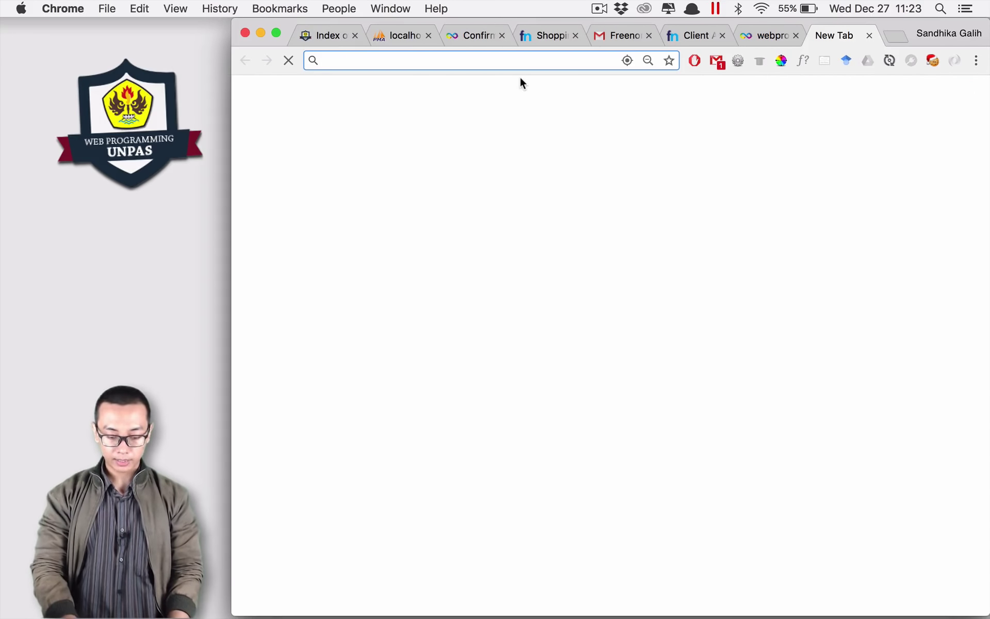
{"action": "type", "text": "webprogrammingunpas.ga"}
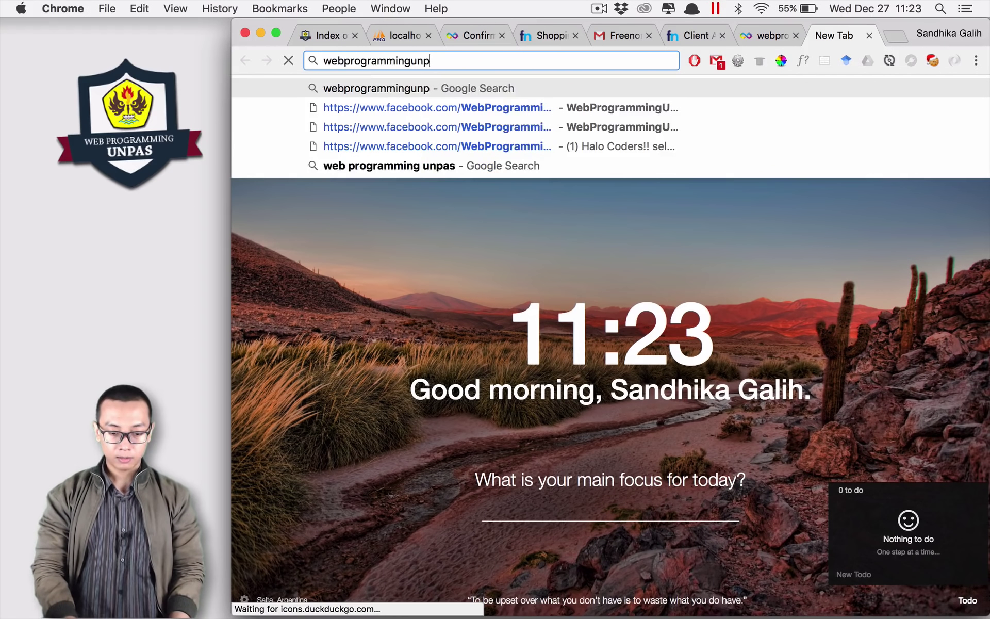
{"action": "key", "text": "Return"}
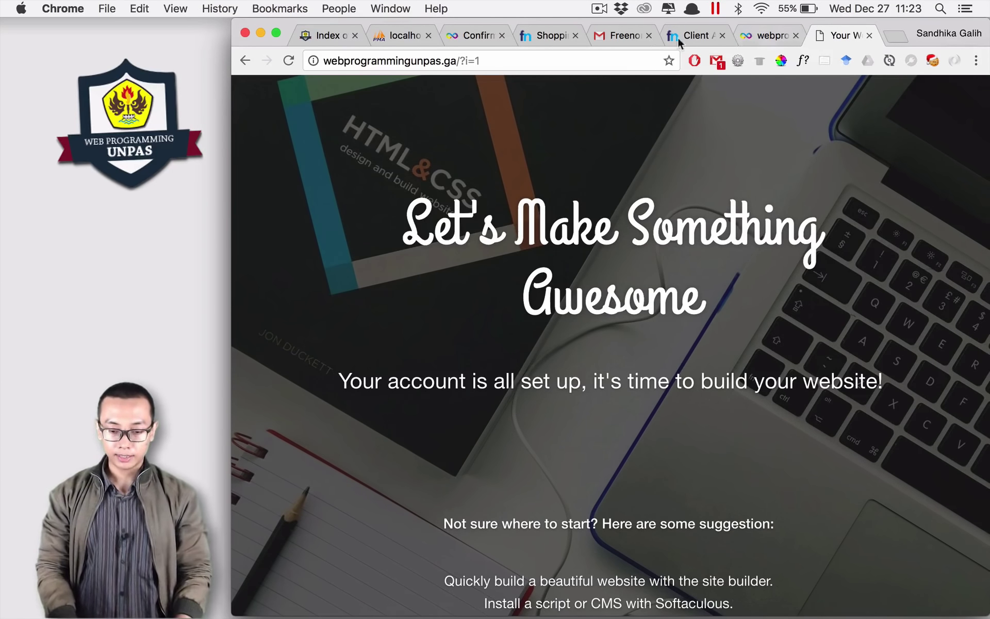
{"action": "left_click", "coordinate": [750, 36]}
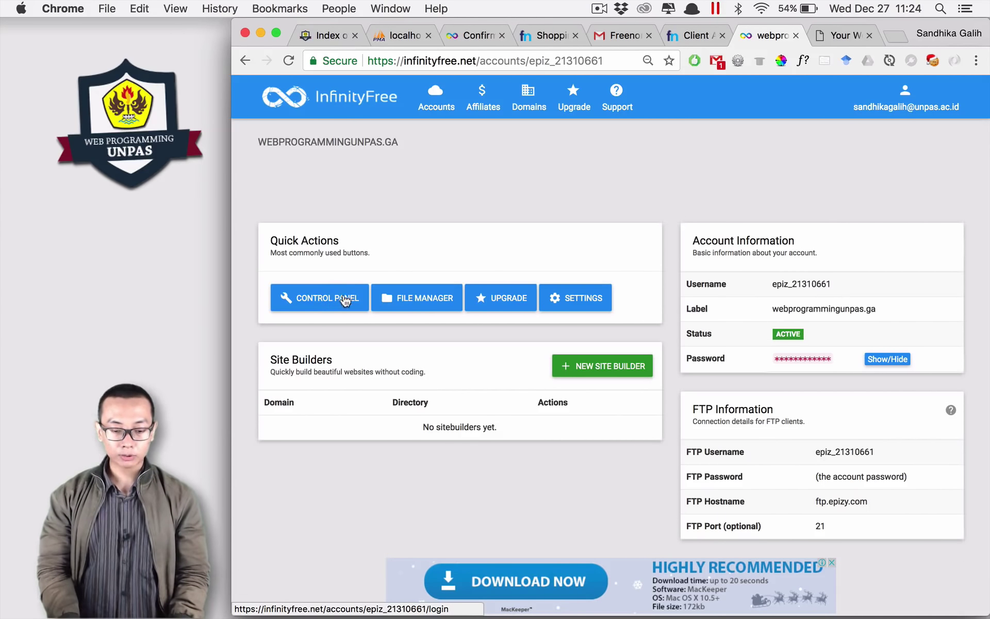
Step: Dismiss the file manager chooser and open the site's control panel instead
{"action": "left_click", "coordinate": [422, 293]}
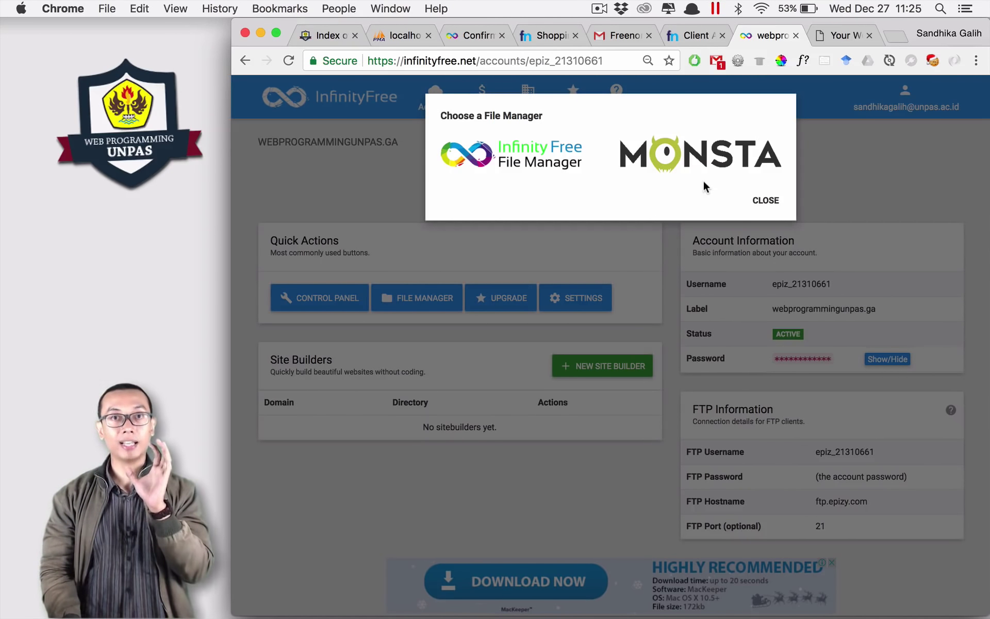
{"action": "left_click", "coordinate": [766, 200]}
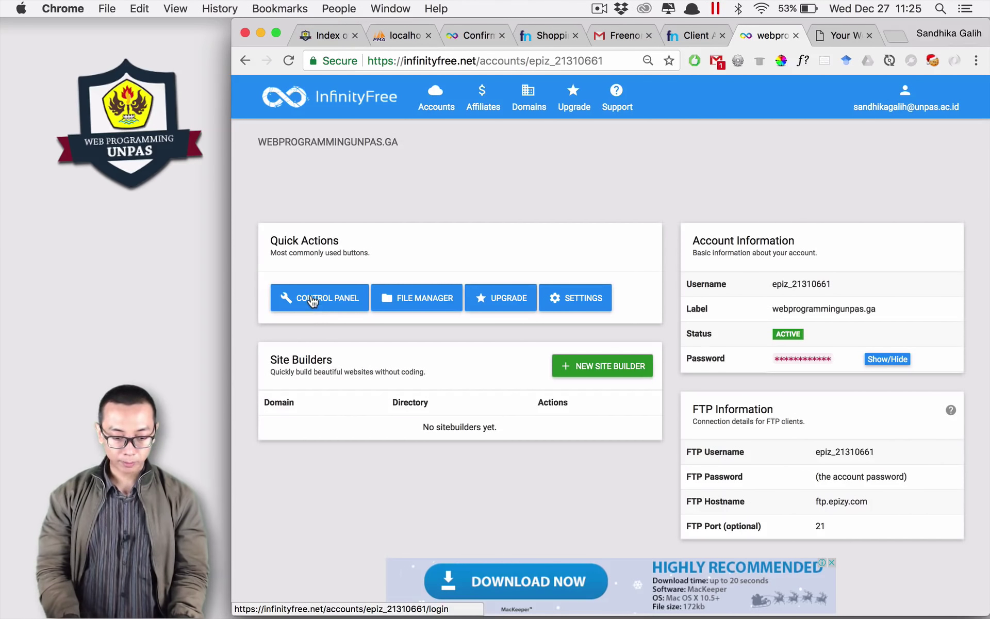
{"action": "left_click", "coordinate": [317, 305]}
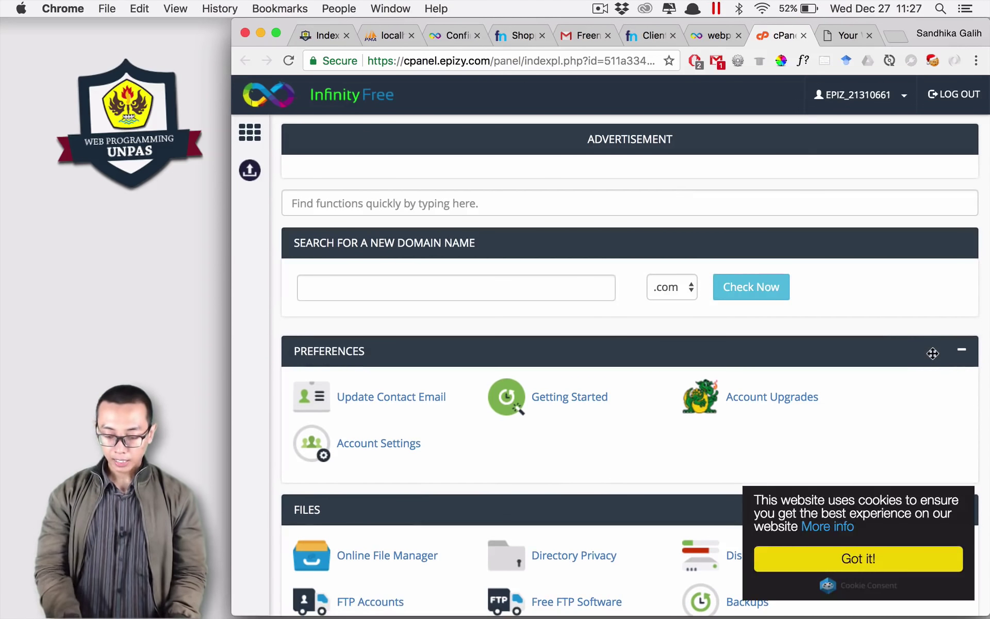
Step: Zoom out and browse the cPanel dashboard's Files and Databases sections, then return to its home
{"action": "key", "text": "super+minus"}
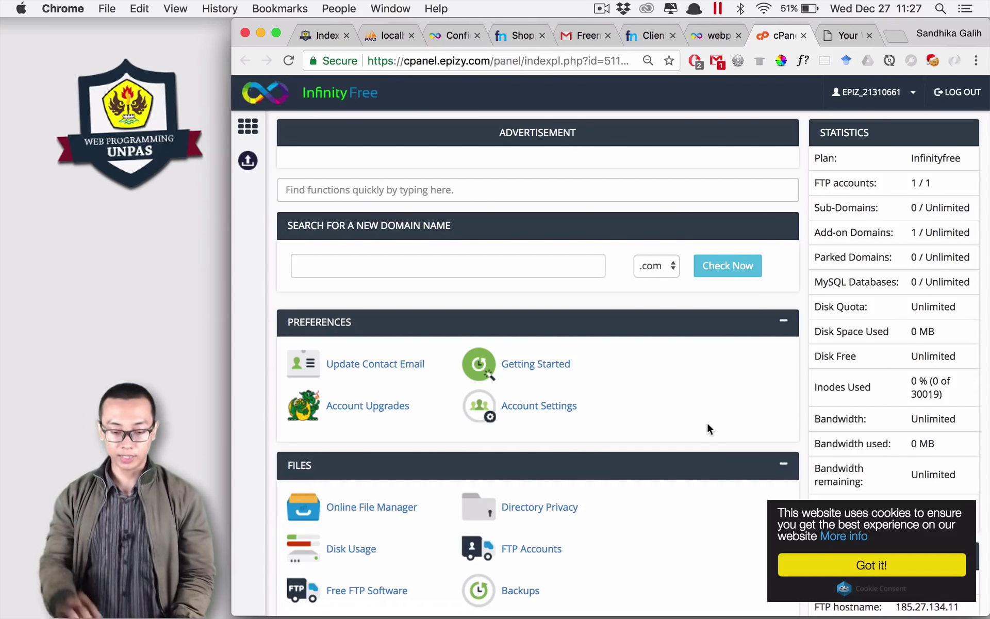
{"action": "scroll", "coordinate": [708, 424], "scroll_direction": "down", "scroll_amount": 3}
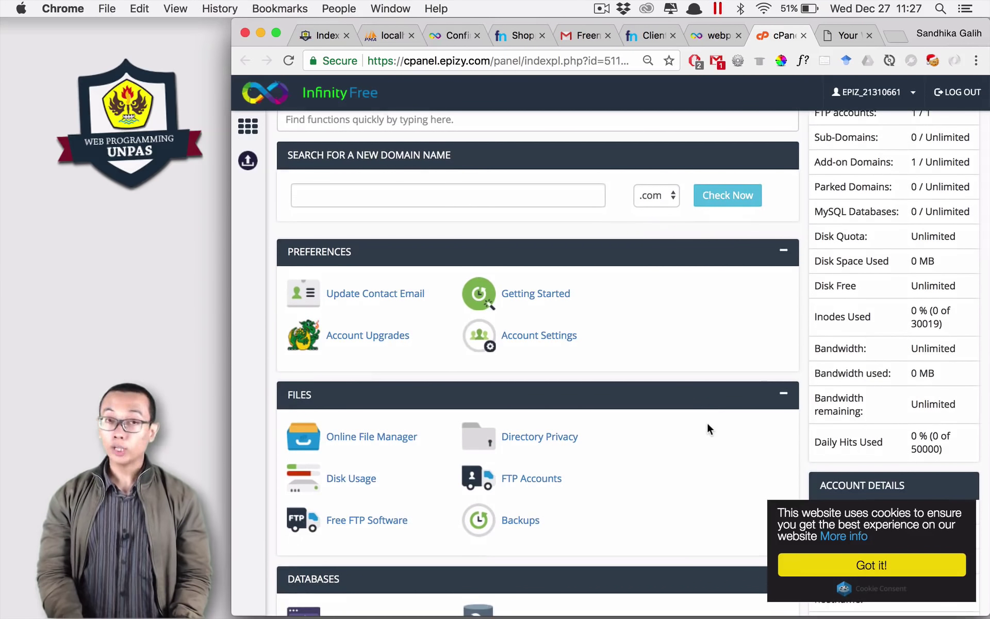
{"action": "scroll", "coordinate": [707, 424], "scroll_direction": "down", "scroll_amount": 10}
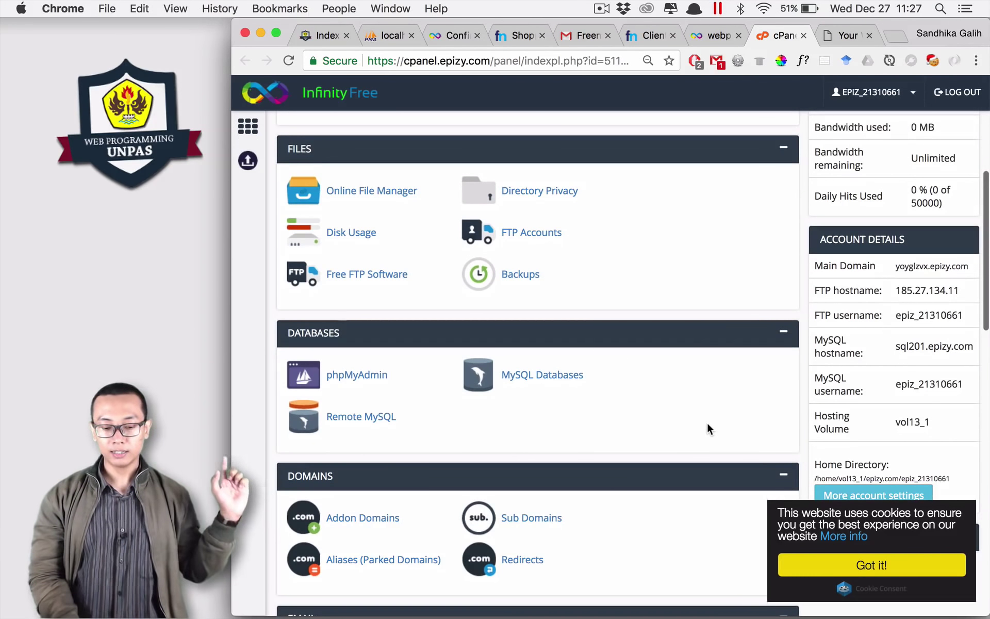
{"action": "scroll", "coordinate": [708, 424], "scroll_direction": "down", "scroll_amount": 5}
{"action": "scroll", "coordinate": [708, 424], "scroll_direction": "down", "scroll_amount": 2}
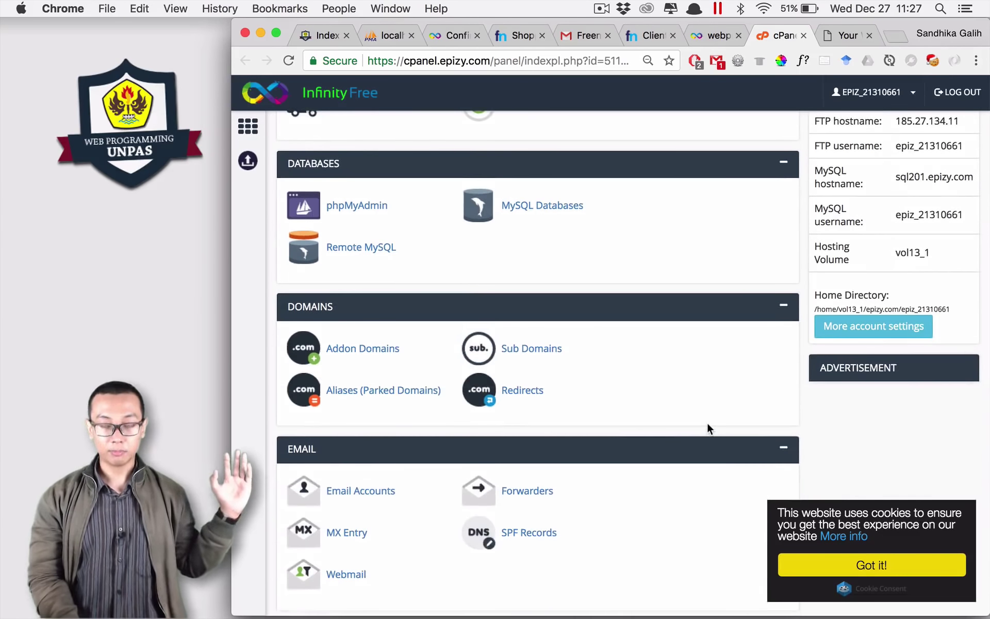
{"action": "scroll", "coordinate": [708, 424], "scroll_direction": "up", "scroll_amount": 15}
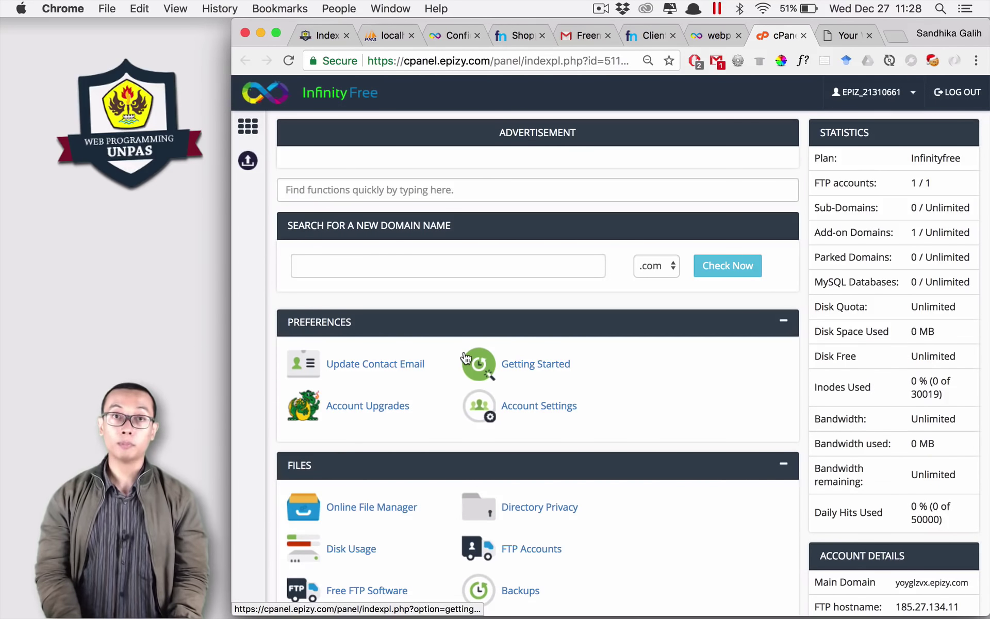
{"action": "scroll", "coordinate": [465, 358], "scroll_direction": "down", "scroll_amount": 5}
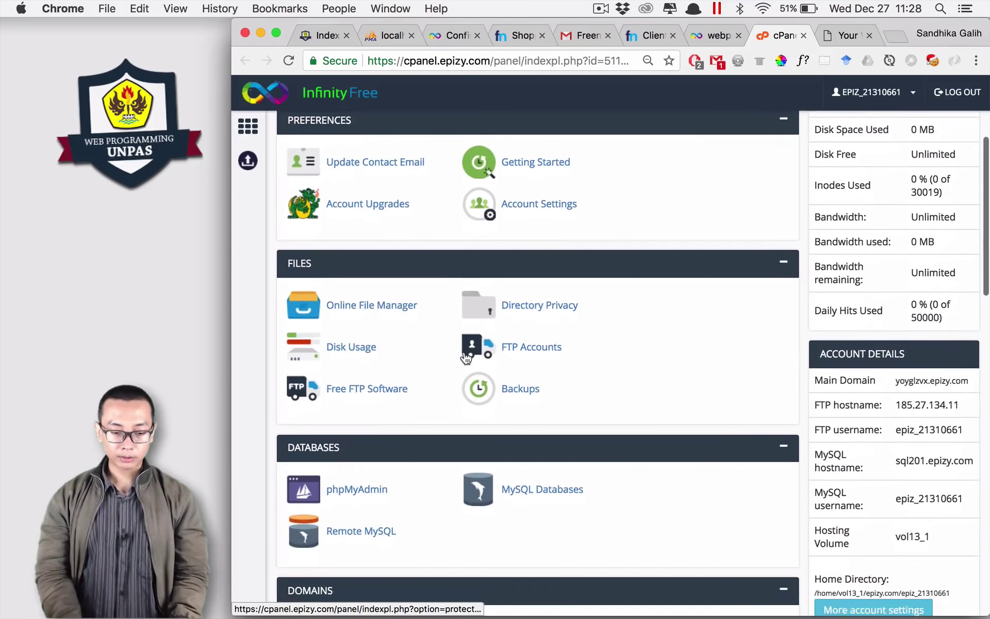
{"action": "right_click", "coordinate": [464, 356]}
{"action": "left_click", "coordinate": [442, 339]}
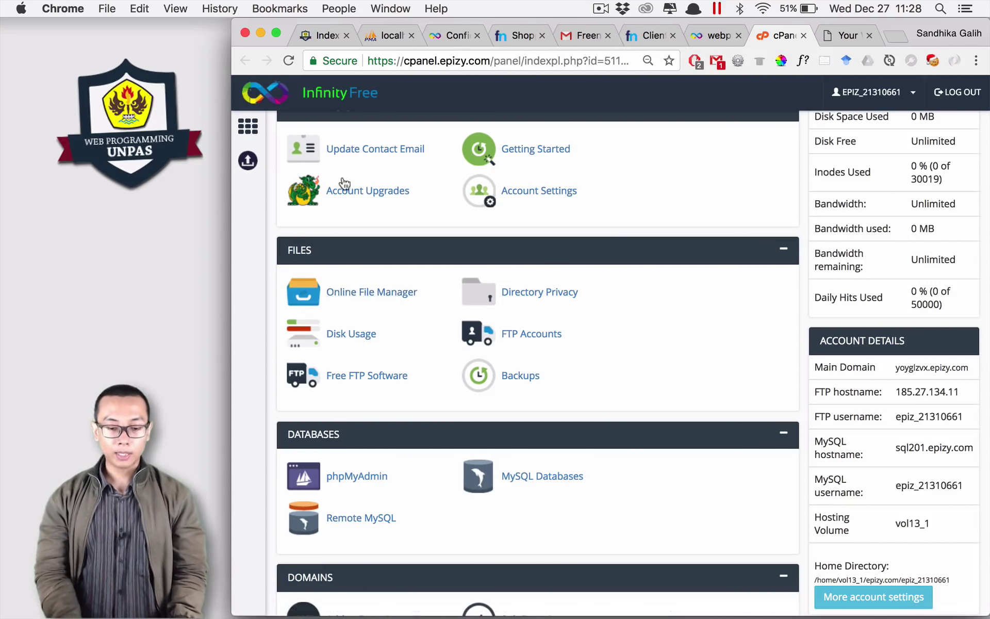
{"action": "left_click", "coordinate": [252, 128]}
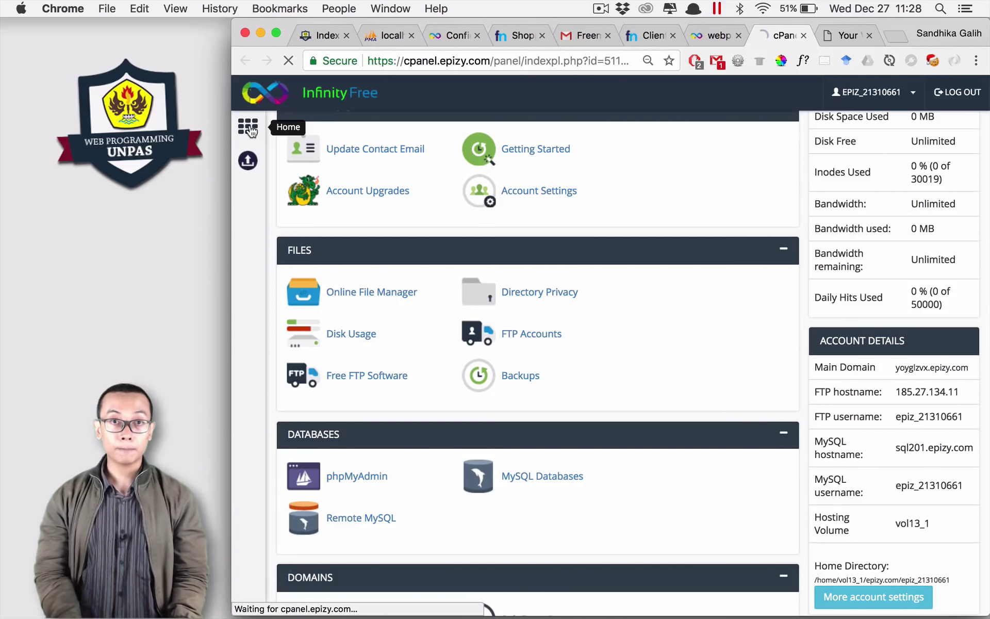
Step: Open the Online File Manager and enter the htdocs folder containing index2.html
{"action": "left_click", "coordinate": [364, 293]}
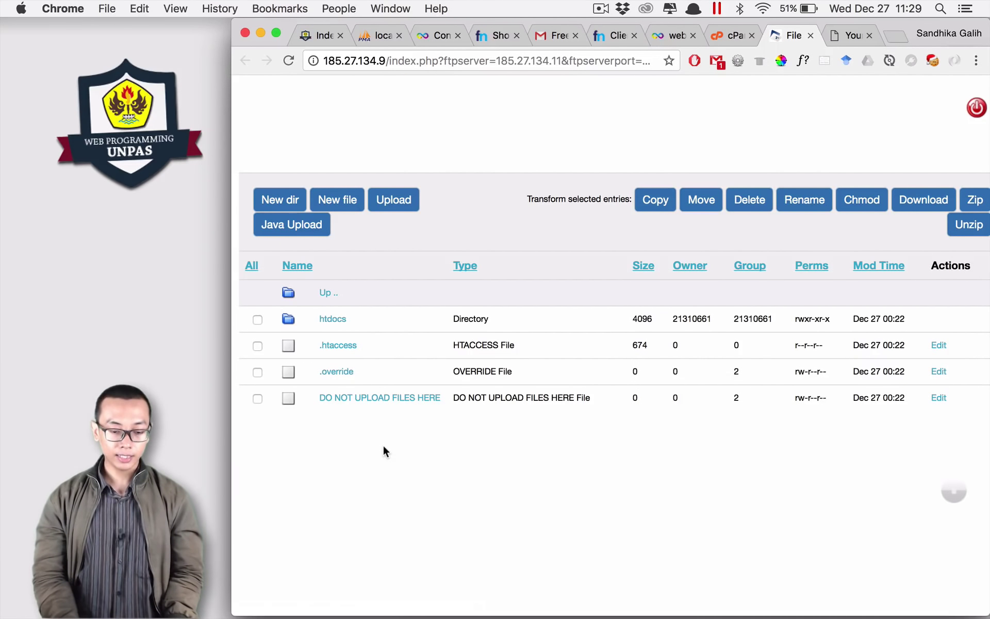
{"action": "left_click", "coordinate": [331, 320]}
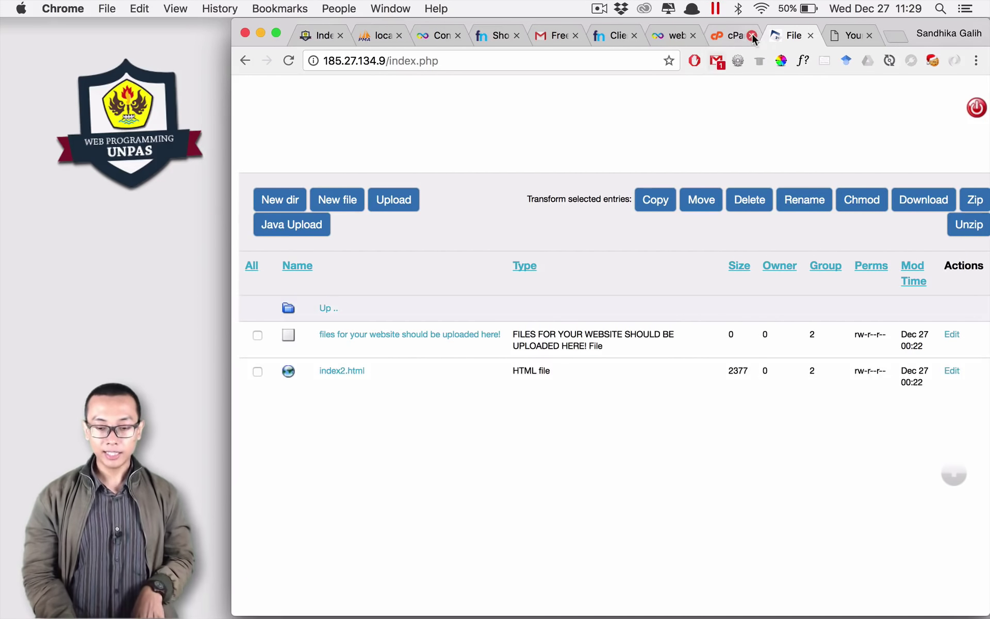
Step: Try uploading a file into the htdocs folder from the online file manager
{"action": "left_click", "coordinate": [850, 36]}
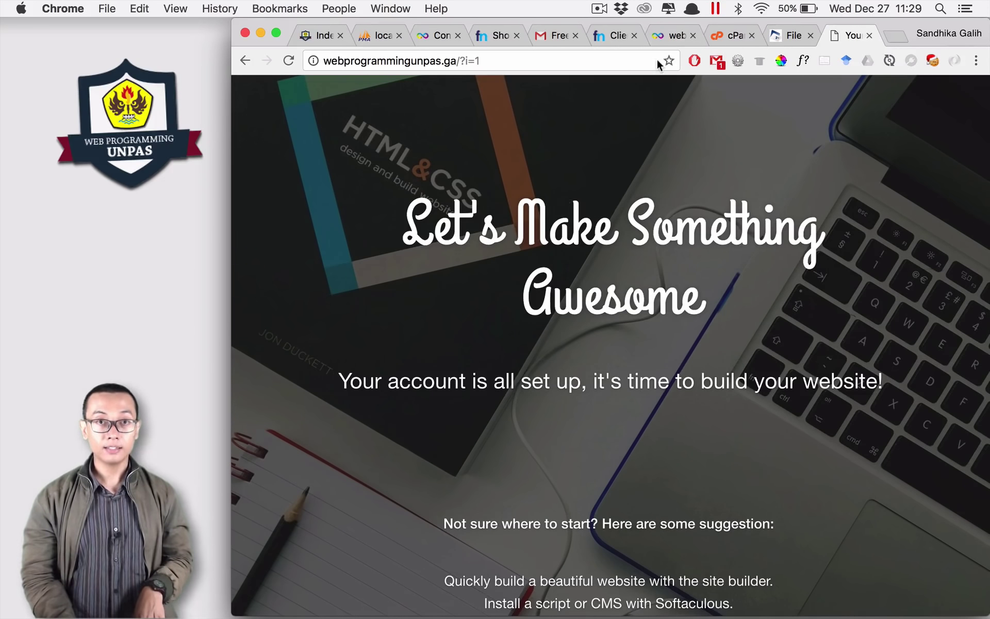
{"action": "left_click", "coordinate": [790, 35]}
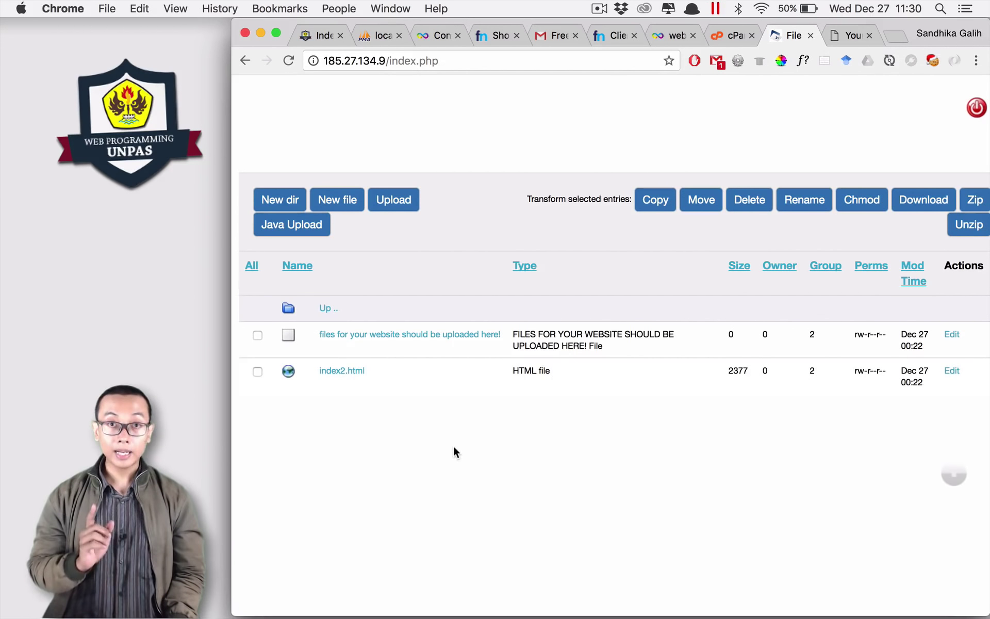
{"action": "left_click", "coordinate": [396, 201]}
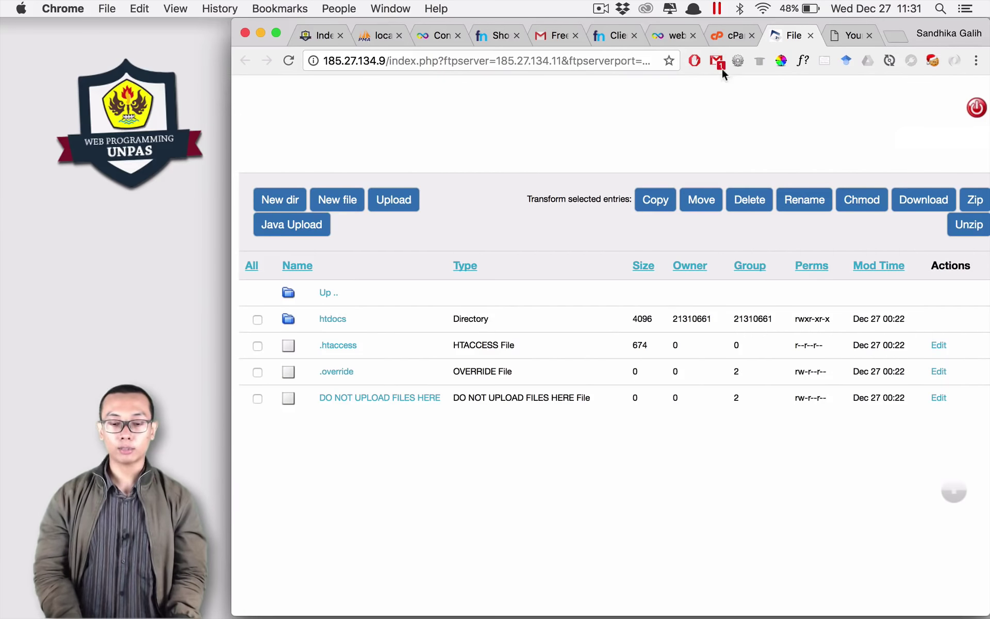
Step: Close the file manager and scroll the control panel to its Files and Databases tools
{"action": "left_click", "coordinate": [665, 36]}
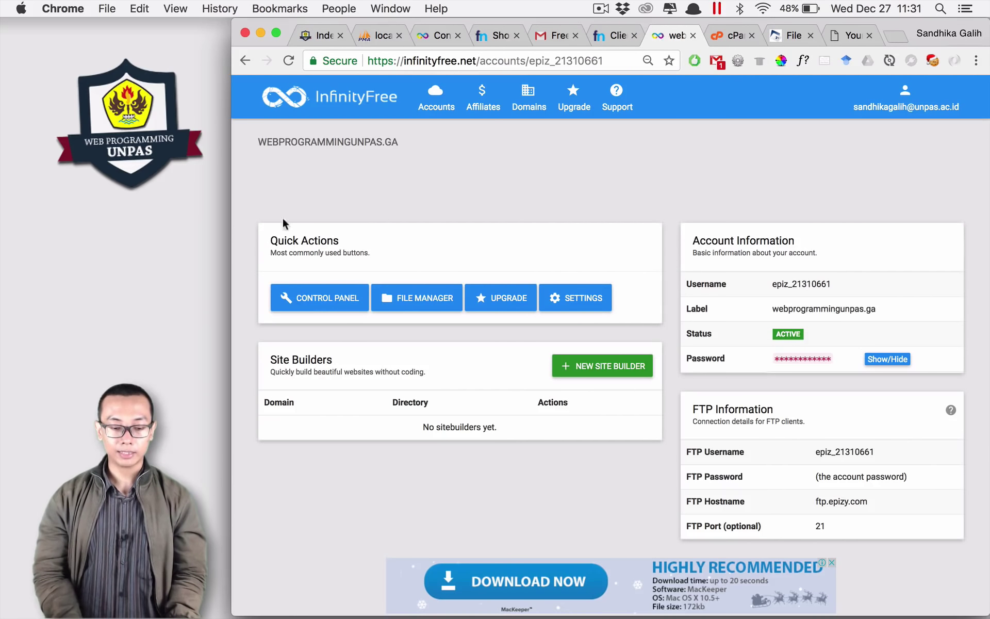
{"action": "left_click", "coordinate": [794, 36]}
{"action": "left_click", "coordinate": [809, 36]}
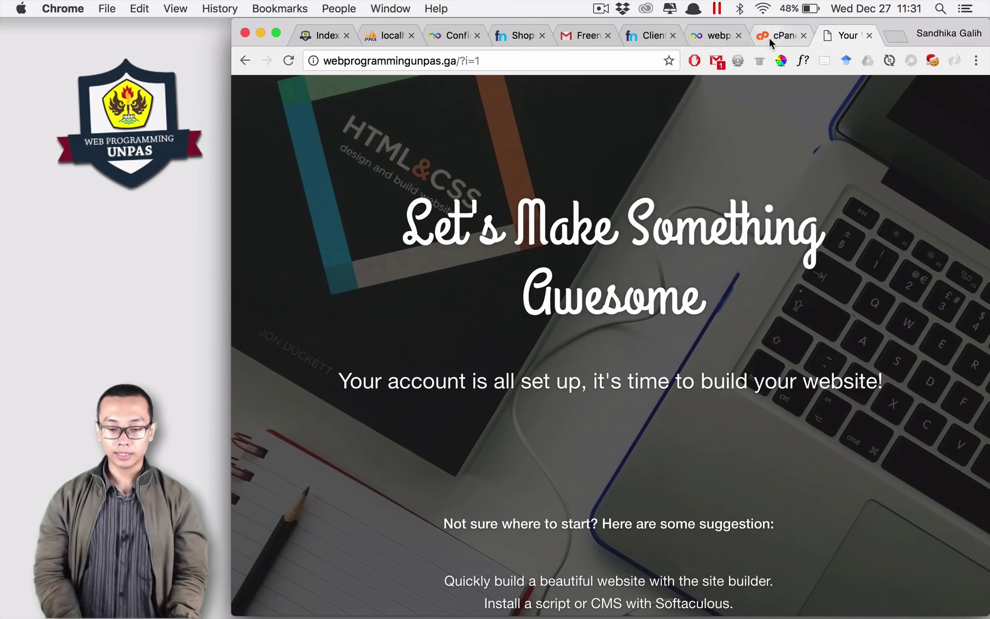
{"action": "left_click", "coordinate": [769, 36]}
{"action": "scroll", "coordinate": [619, 398], "scroll_direction": "down", "scroll_amount": 3}
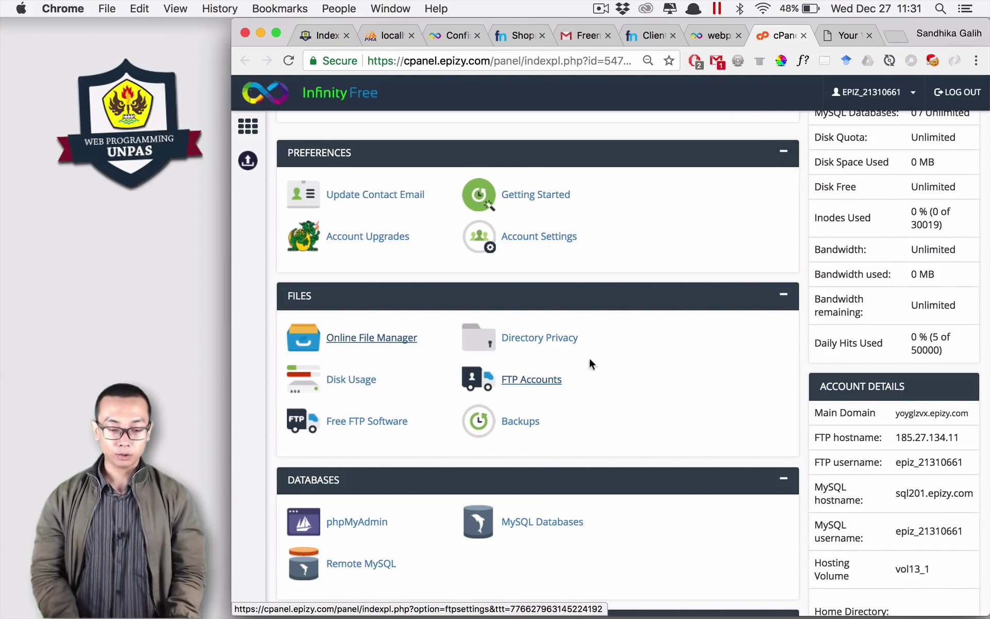
Step: Open FTP Accounts and select the FTP username, host ftp.epizy.com and port 21
{"action": "left_click", "coordinate": [529, 382]}
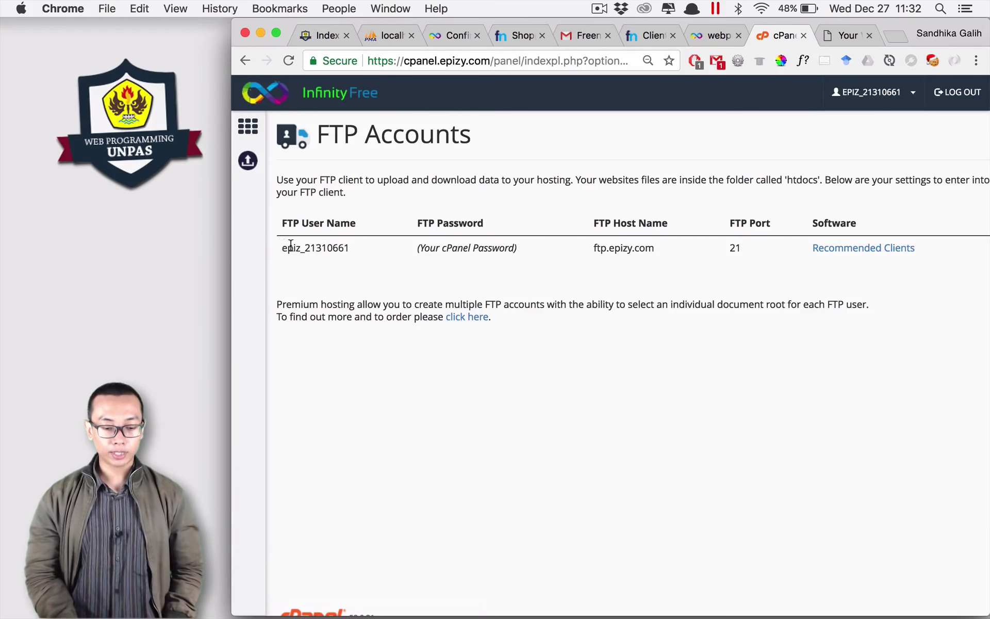
{"action": "left_click_drag", "start_coordinate": [283, 248], "coordinate": [522, 250]}
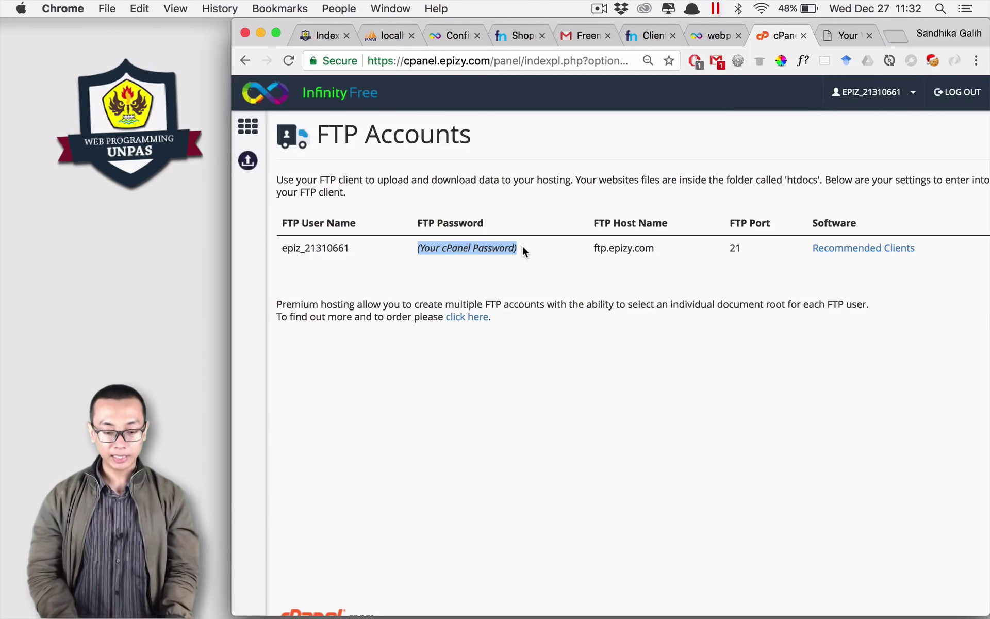
{"action": "key", "text": "super+Tab"}
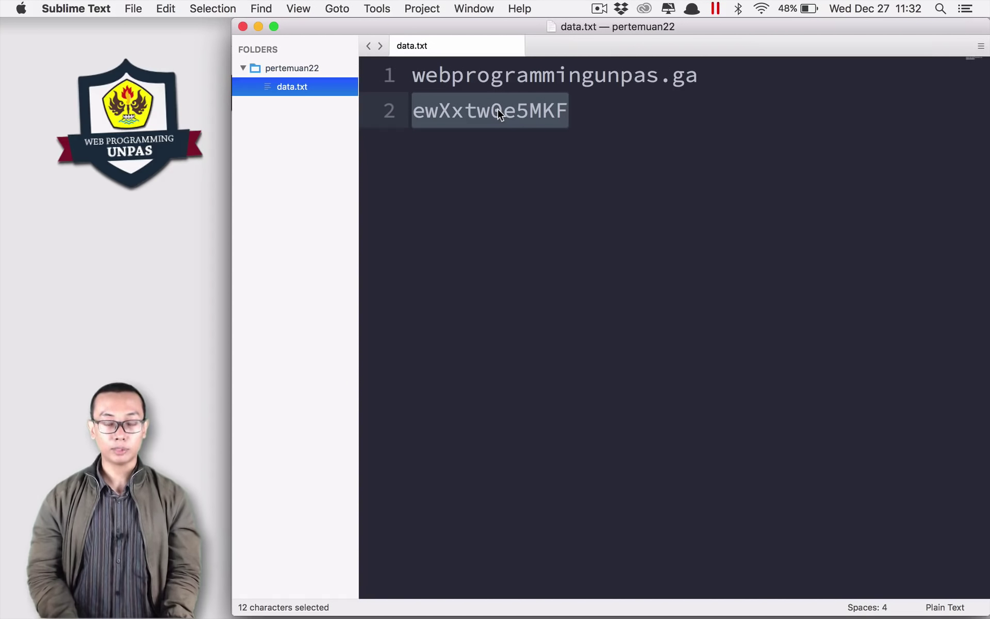
{"action": "key", "text": "super+Tab"}
{"action": "left_click", "coordinate": [617, 252]}
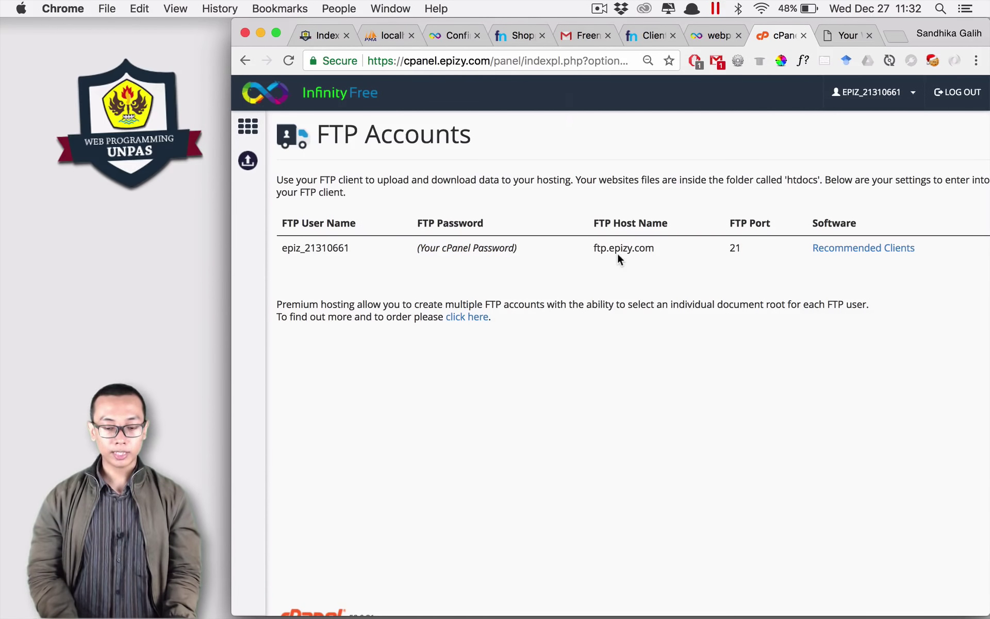
{"action": "double_click", "coordinate": [617, 251]}
{"action": "left_click_drag", "start_coordinate": [745, 252], "coordinate": [729, 252]}
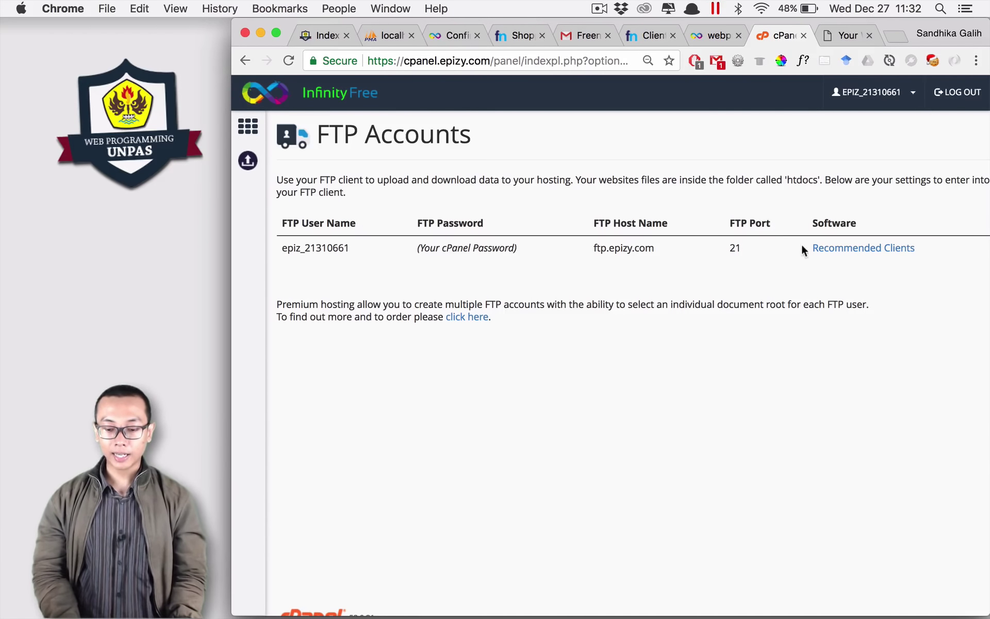
Step: Show the recommended free FTP clients list, then switch over to the Windows computer
{"action": "left_click", "coordinate": [838, 250]}
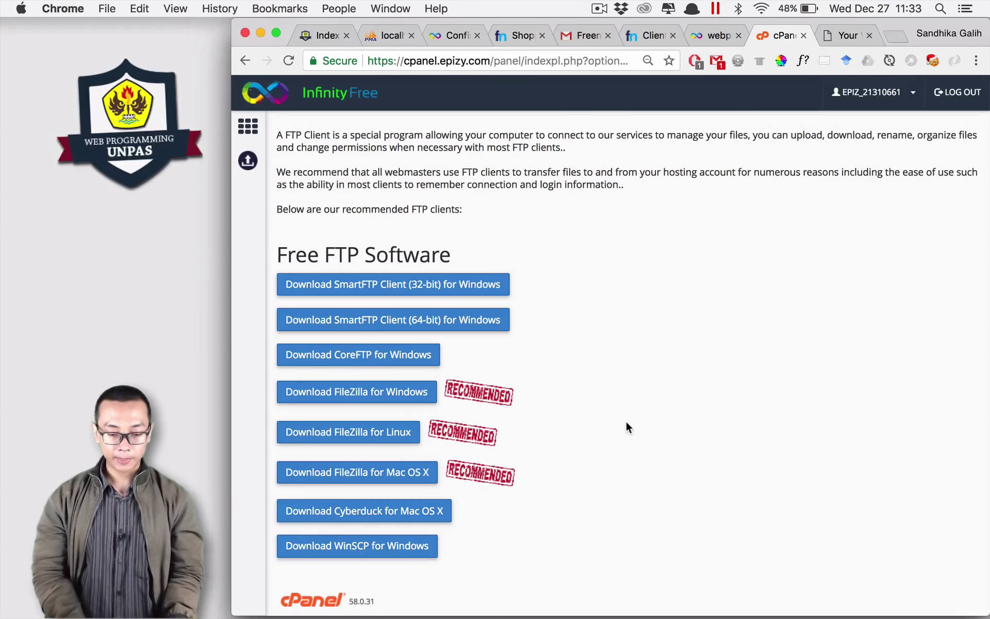
{"action": "key", "text": "ctrl+Left"}
Step: Search Google for filezilla and download the FileZilla Client 3.29.0 64-bit installer from filezilla-project.org
{"action": "left_click", "coordinate": [359, 605]}
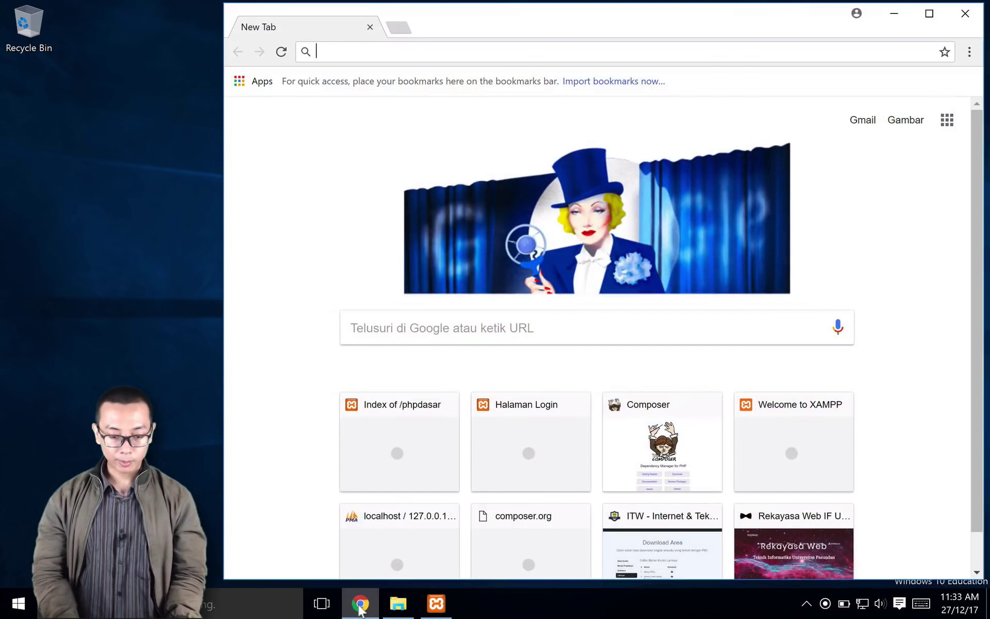
{"action": "type", "text": "fi"}
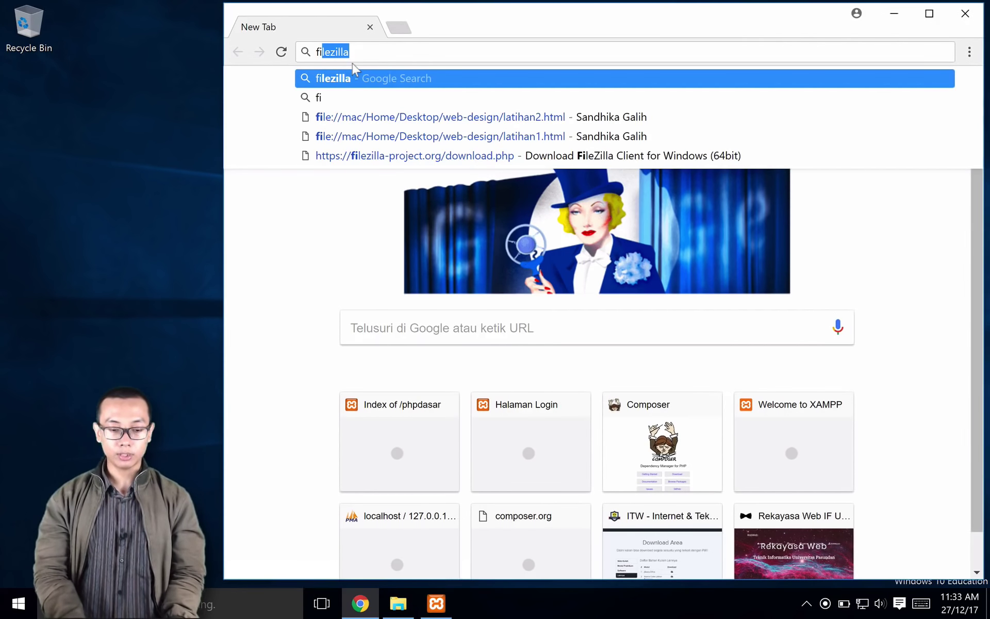
{"action": "key", "text": "Return"}
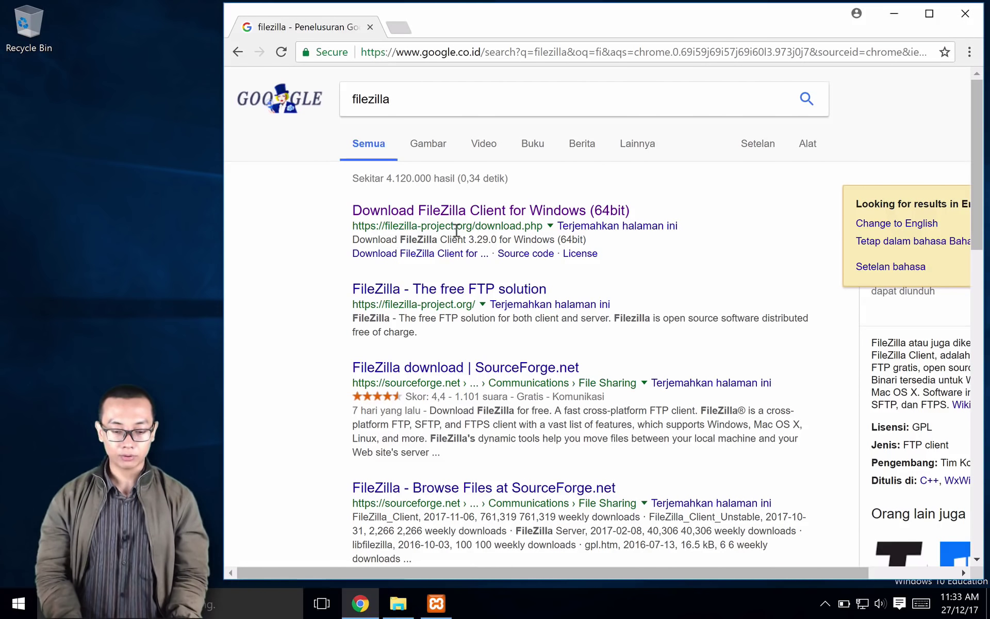
{"action": "left_click", "coordinate": [532, 209]}
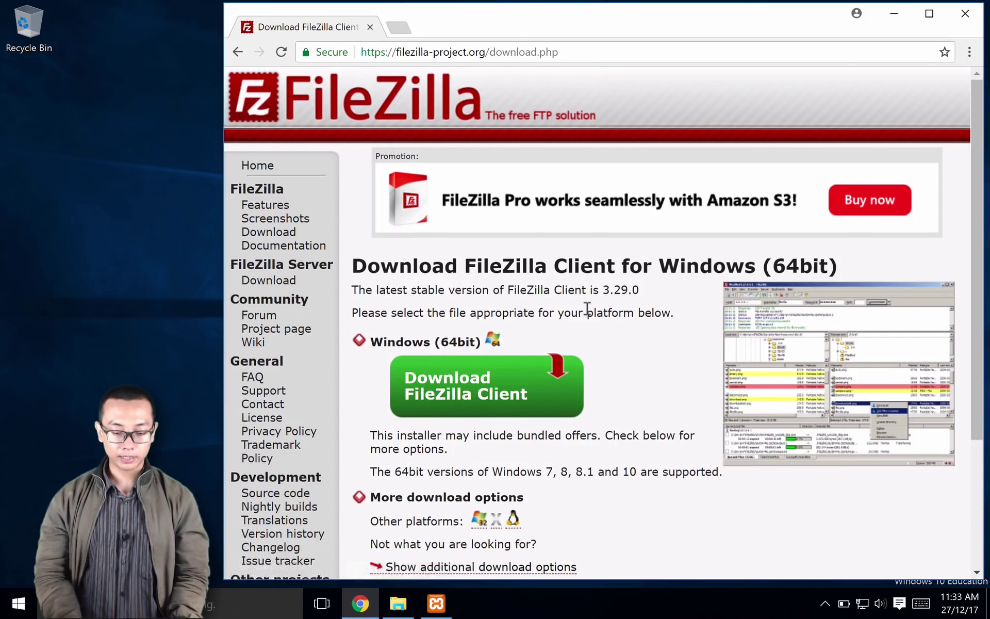
{"action": "scroll", "coordinate": [497, 349], "scroll_direction": "down", "scroll_amount": 1}
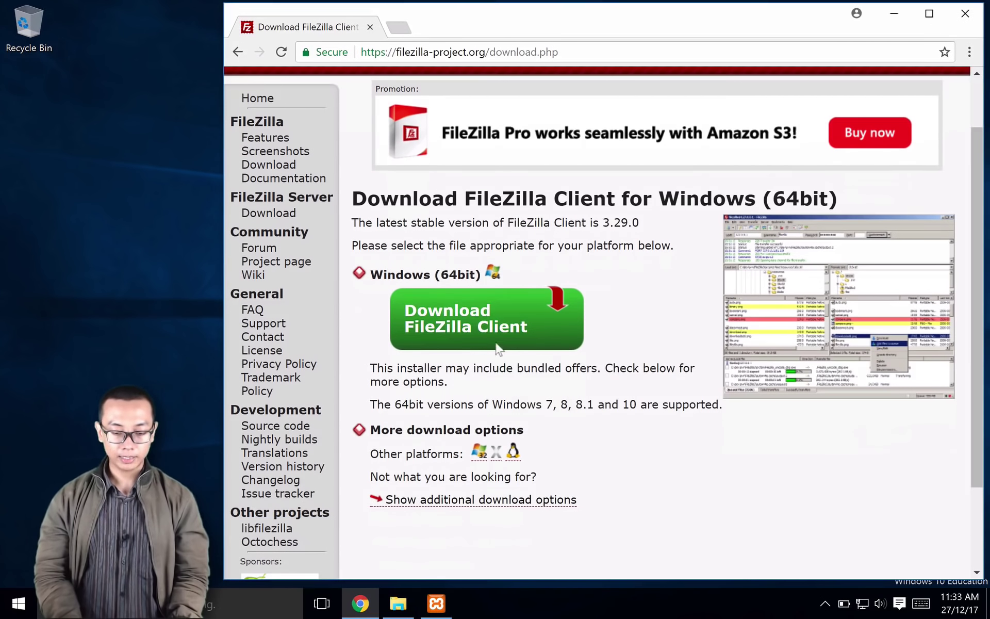
{"action": "left_click", "coordinate": [472, 324]}
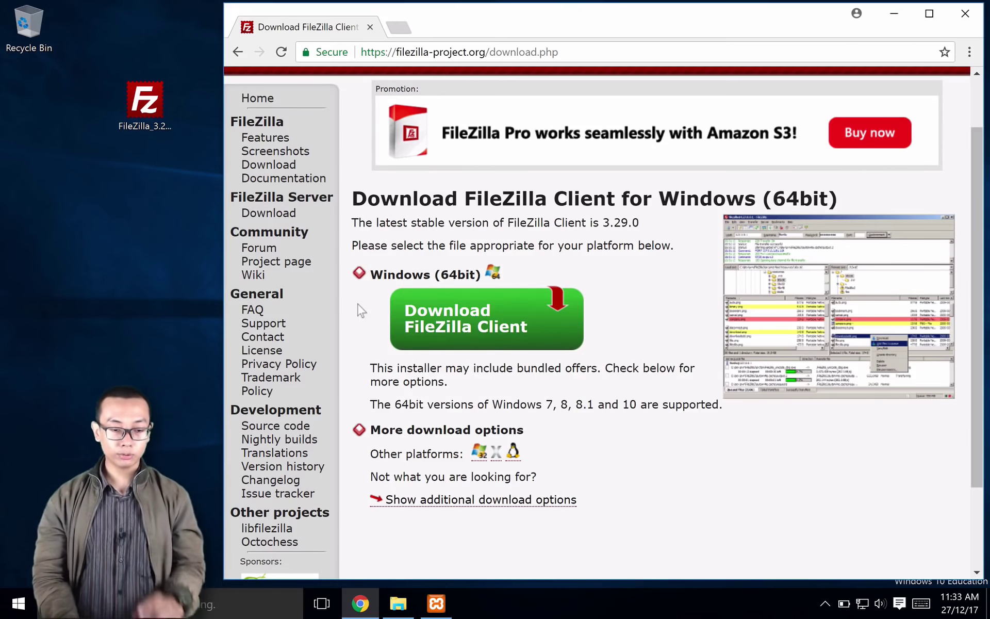
{"action": "left_click", "coordinate": [144, 109]}
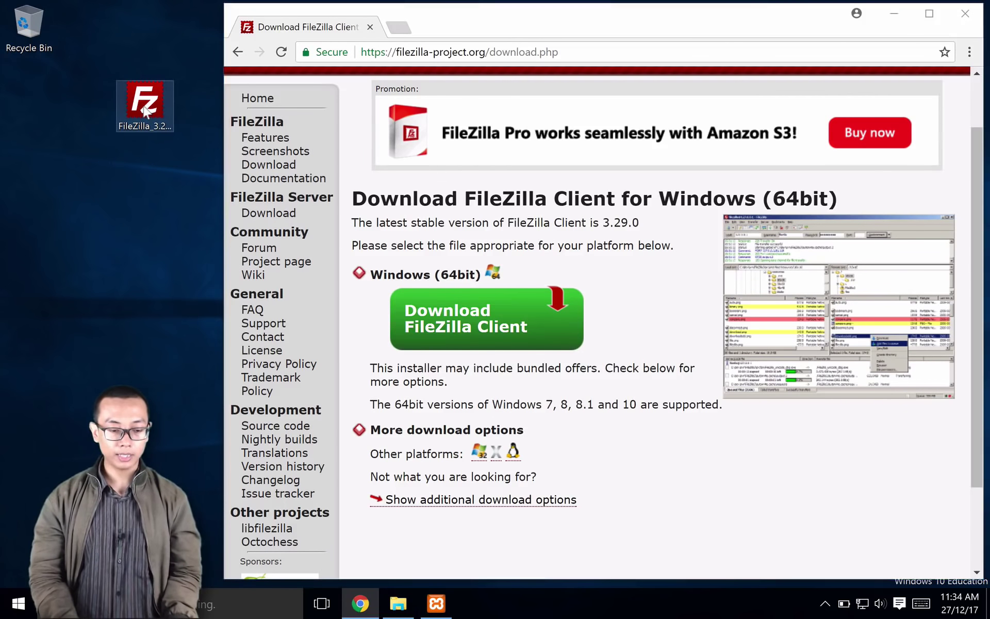
Step: Run the FileZilla installer, accept the license, and keep default components, install folder and Start Menu folder
{"action": "double_click", "coordinate": [144, 108]}
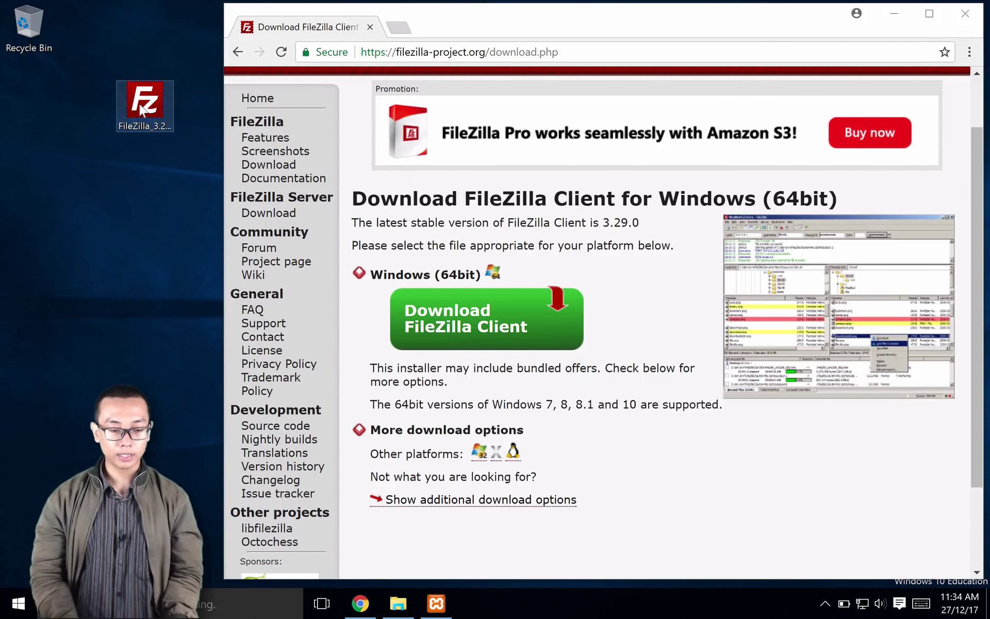
{"action": "left_click", "coordinate": [575, 317]}
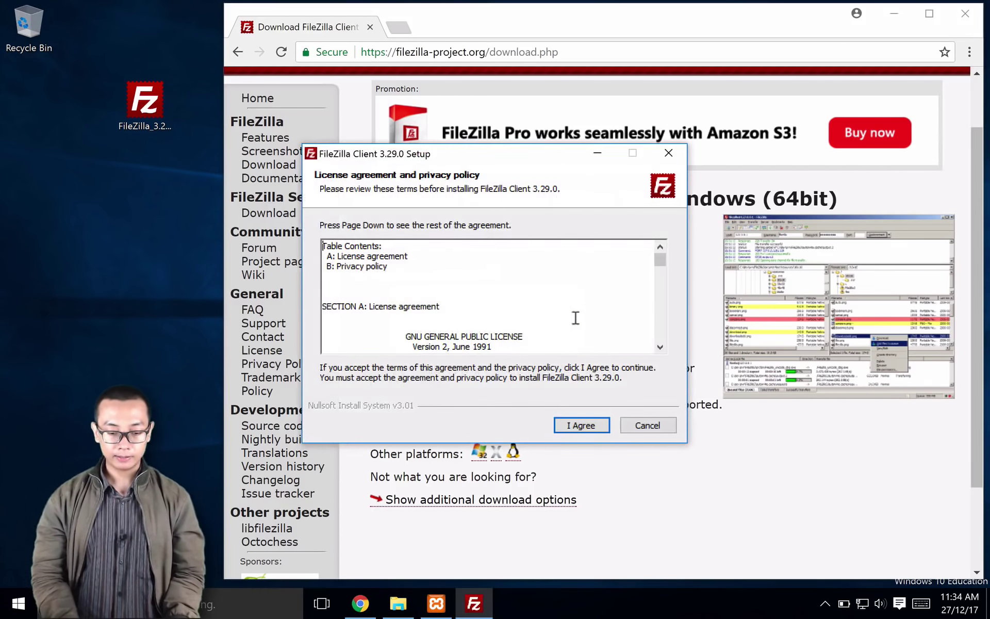
{"action": "left_click", "coordinate": [588, 429]}
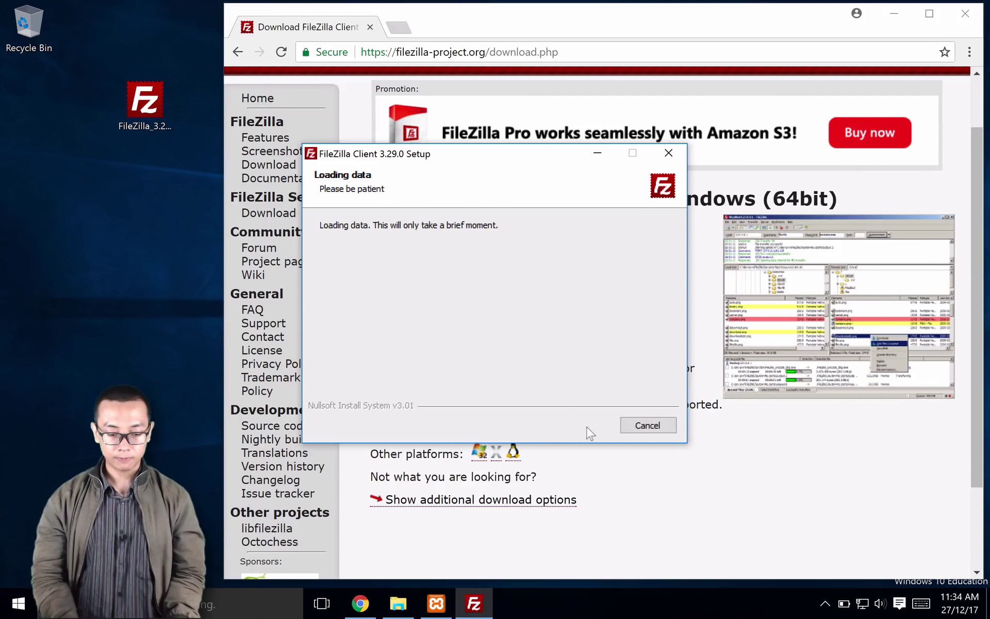
{"action": "left_click", "coordinate": [577, 424]}
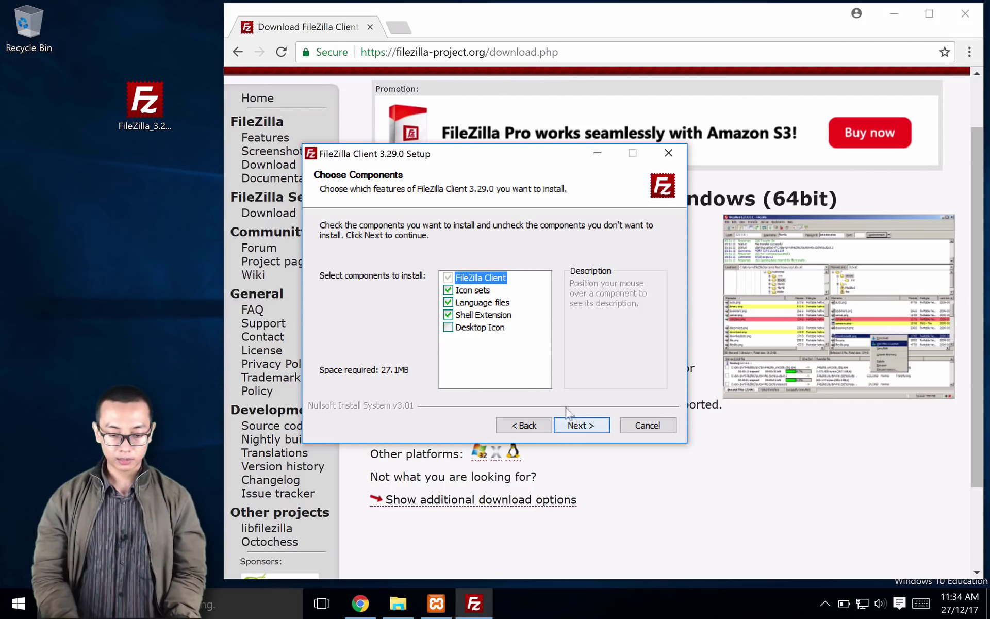
{"action": "left_click", "coordinate": [578, 424]}
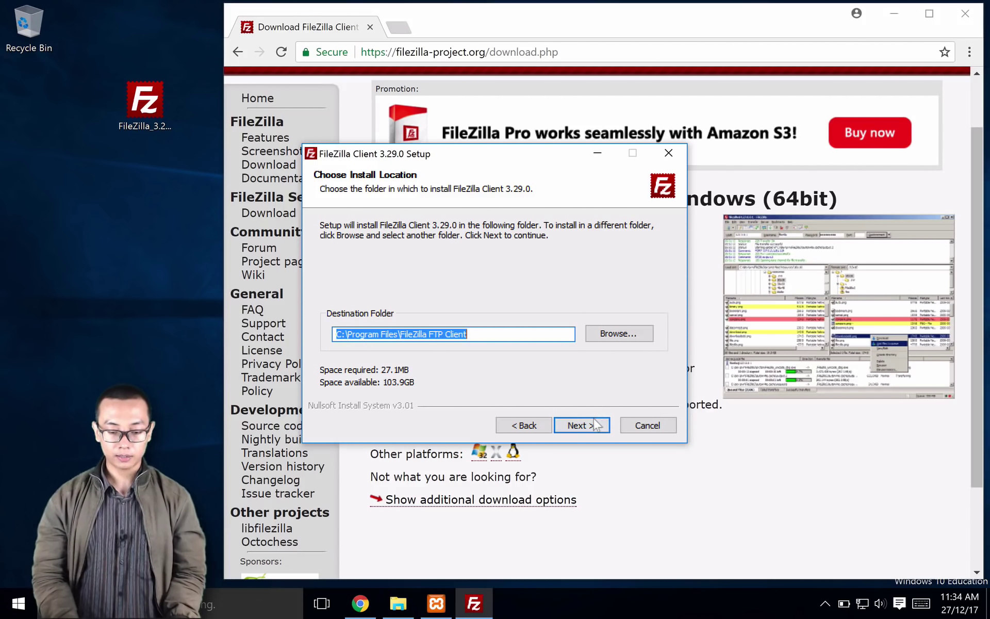
{"action": "left_click", "coordinate": [593, 424]}
{"action": "left_click", "coordinate": [595, 425]}
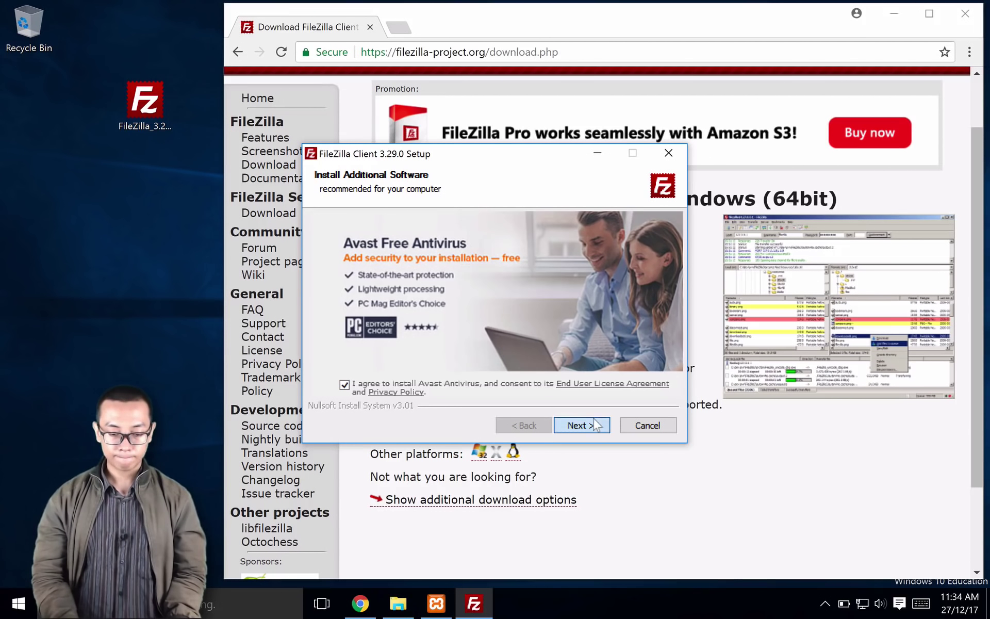
Step: Decline the Avast and Reason Core Security offers, install, and launch FileZilla
{"action": "left_click", "coordinate": [345, 384]}
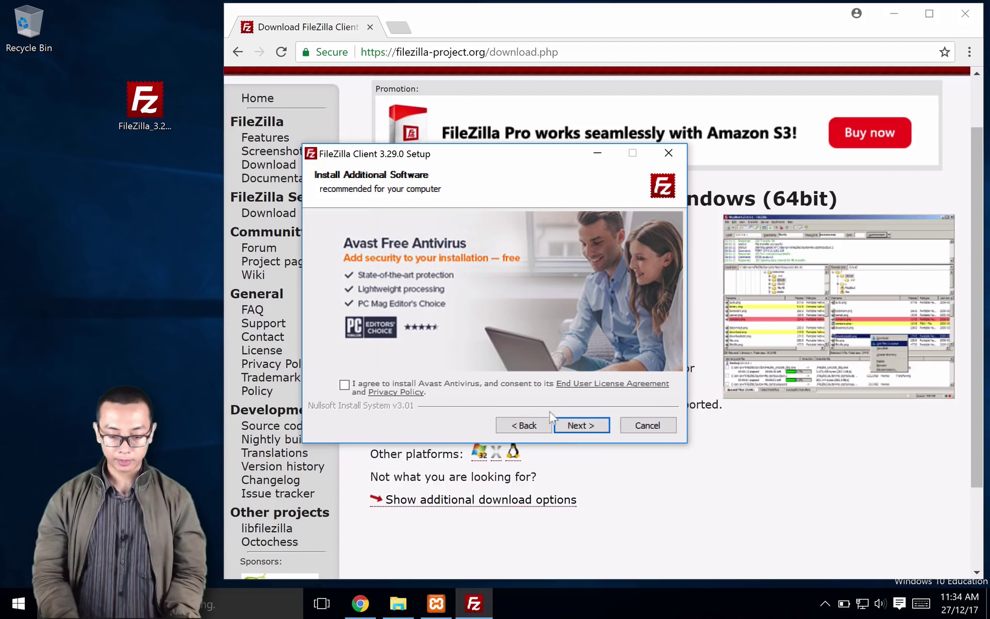
{"action": "left_click", "coordinate": [572, 428]}
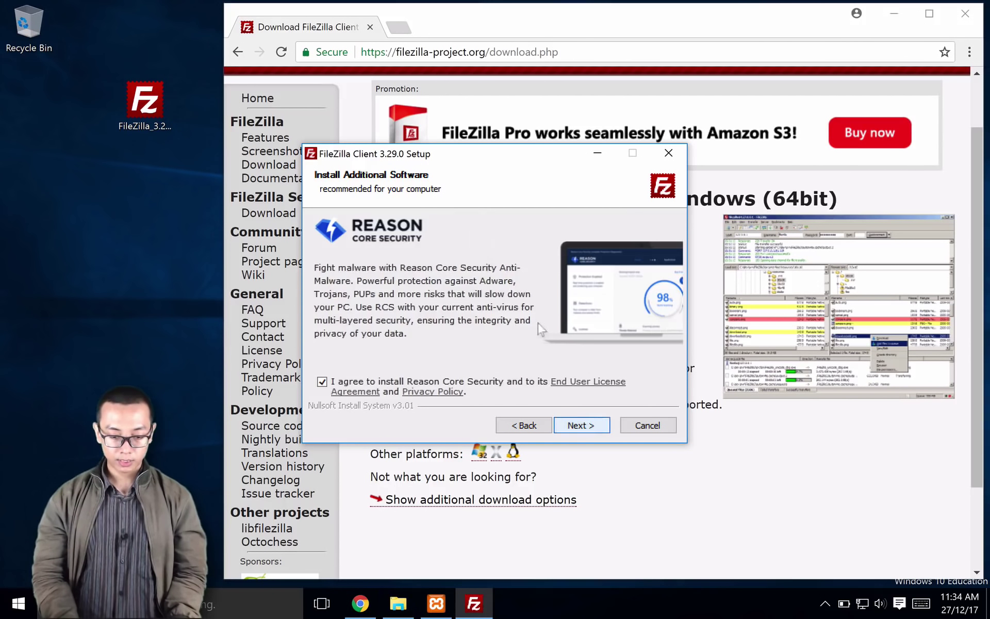
{"action": "left_click", "coordinate": [321, 382]}
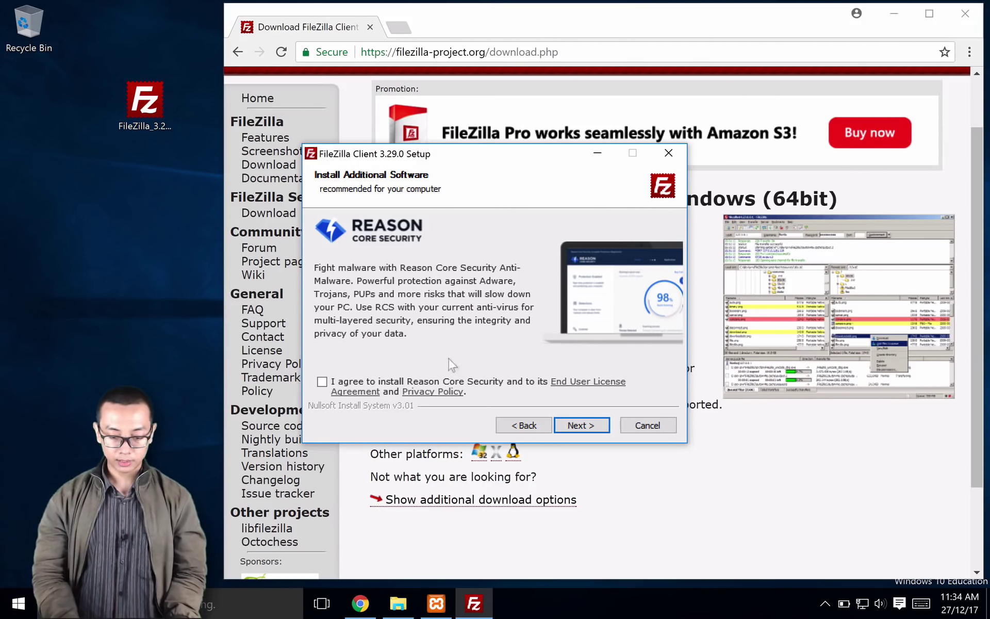
{"action": "left_click", "coordinate": [574, 423]}
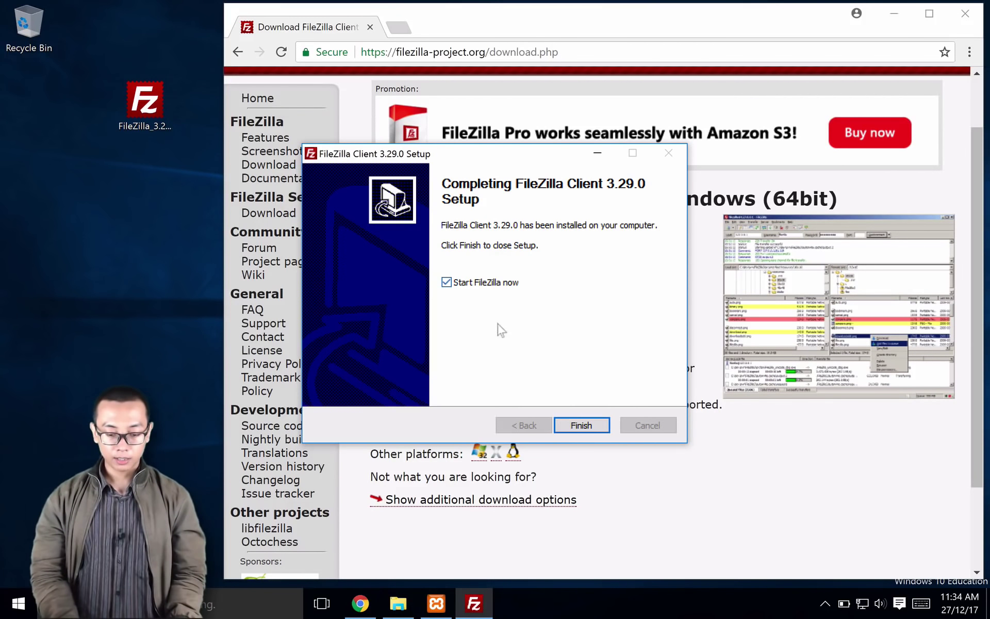
{"action": "left_click", "coordinate": [588, 426]}
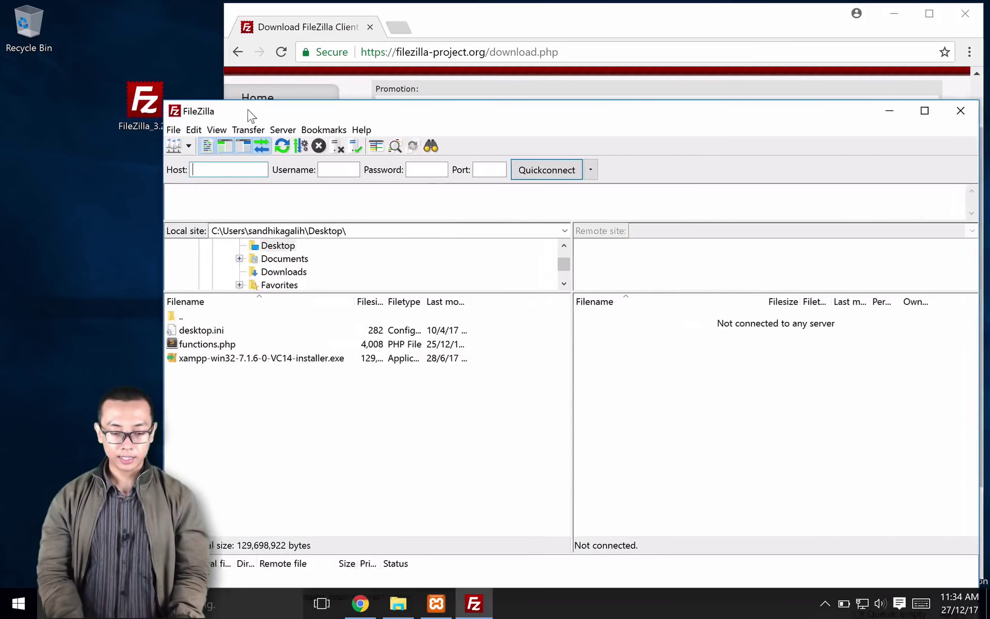
Step: Resize and reposition the FileZilla window, then place the cursor in the Quickconnect Host field
{"action": "left_click_drag", "start_coordinate": [253, 112], "coordinate": [225, 91]}
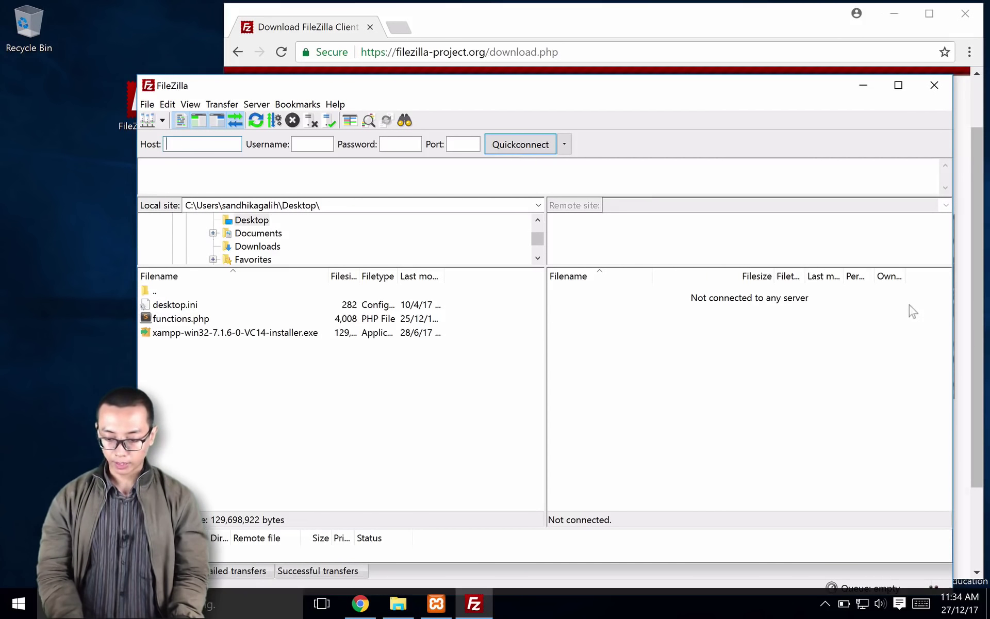
{"action": "left_click_drag", "start_coordinate": [951, 330], "coordinate": [845, 339]}
{"action": "left_click_drag", "start_coordinate": [521, 94], "coordinate": [621, 71]}
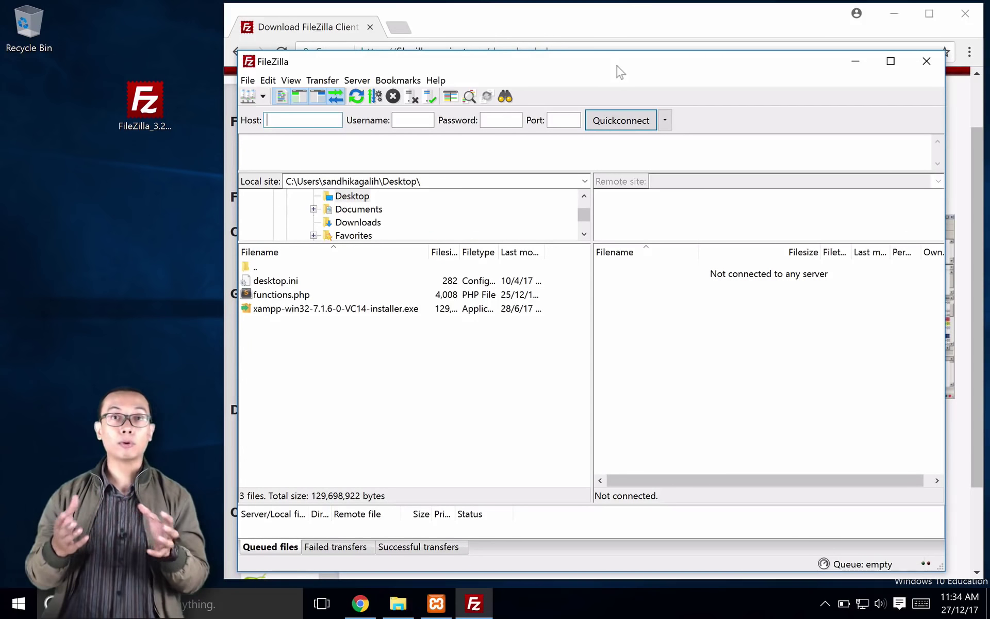
{"action": "left_click", "coordinate": [398, 603]}
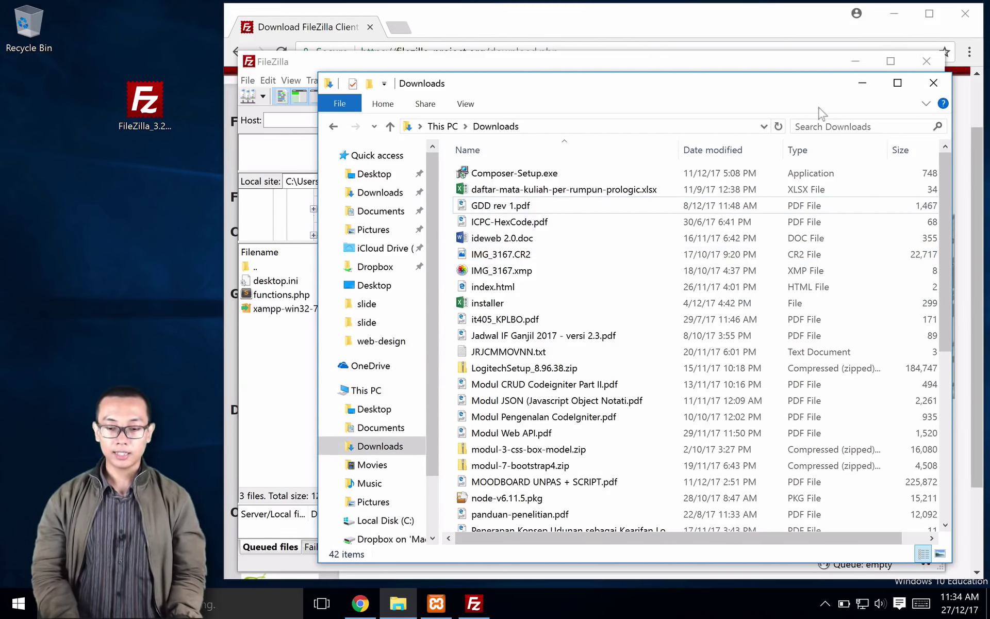
{"action": "left_click", "coordinate": [934, 83]}
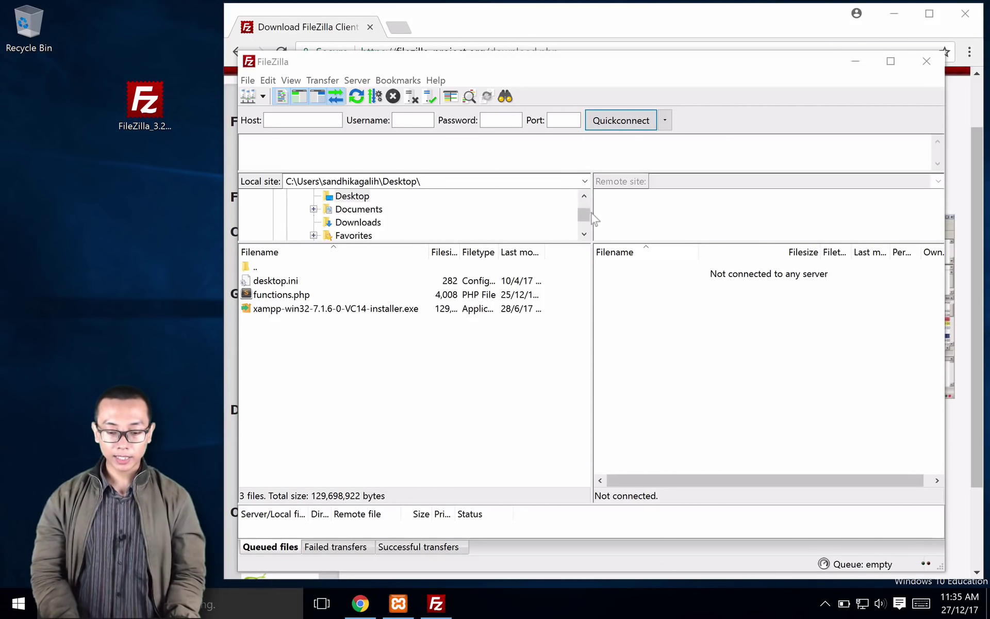
{"action": "left_click", "coordinate": [593, 217]}
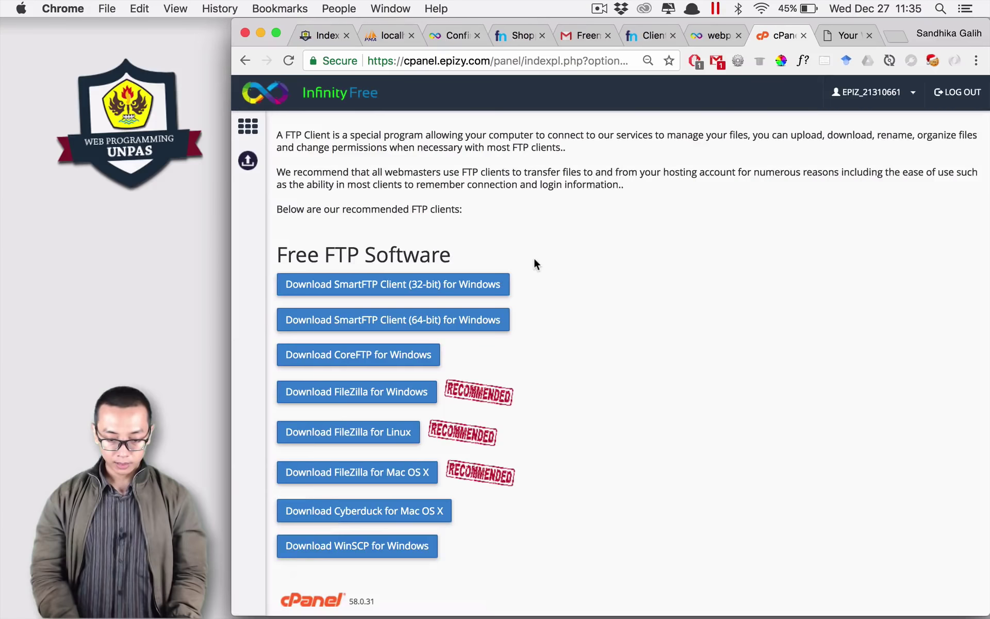
Step: Copy host ftp.epizy.com and the FTP username from FTP Accounts into FileZilla's Quickconnect fields
{"action": "scroll", "coordinate": [535, 263], "scroll_direction": "up", "scroll_amount": 2}
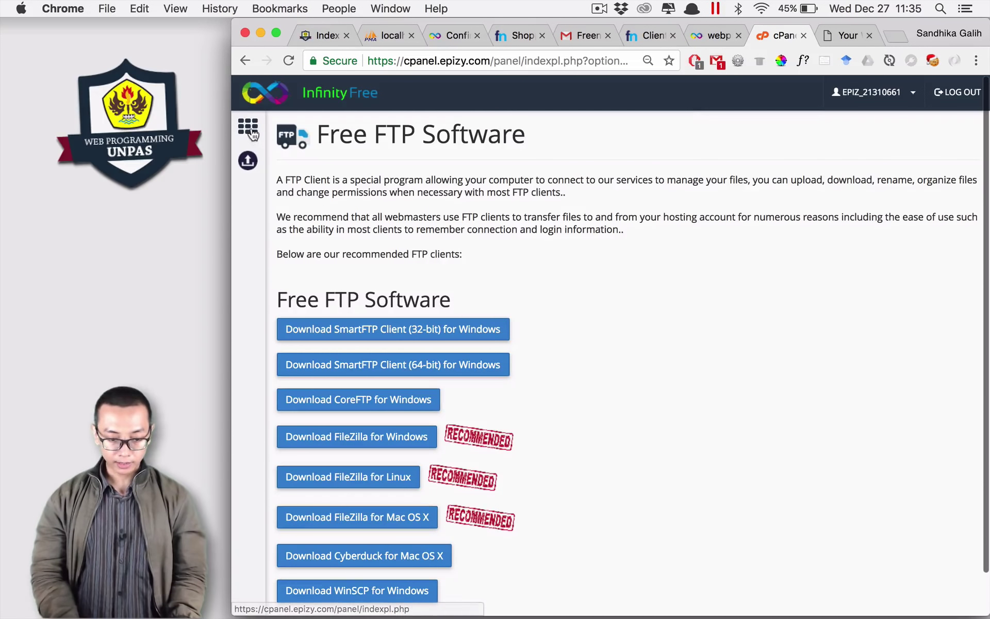
{"action": "left_click", "coordinate": [244, 61]}
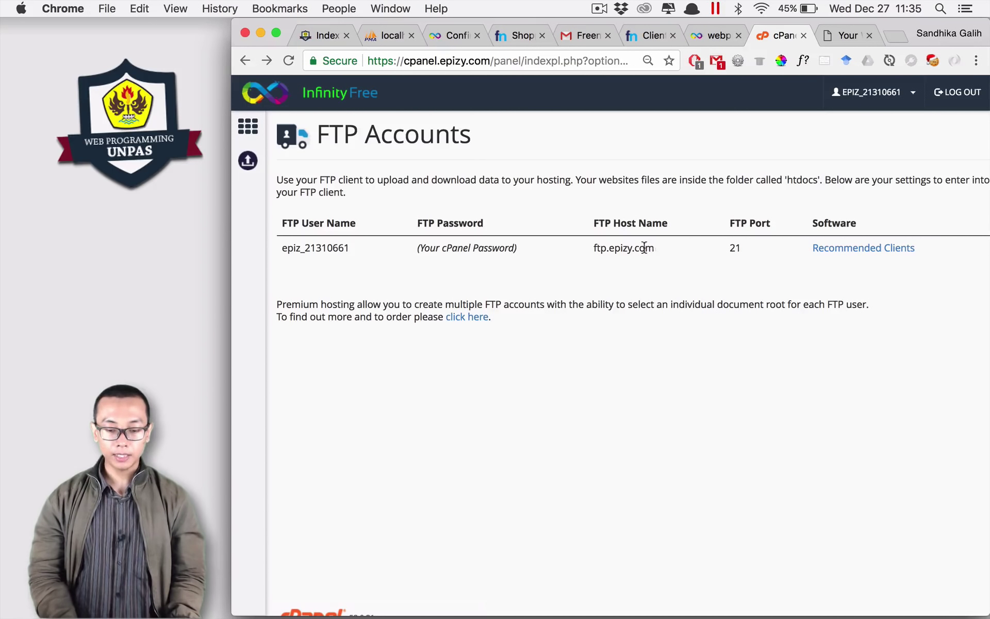
{"action": "left_click_drag", "start_coordinate": [645, 248], "coordinate": [598, 248]}
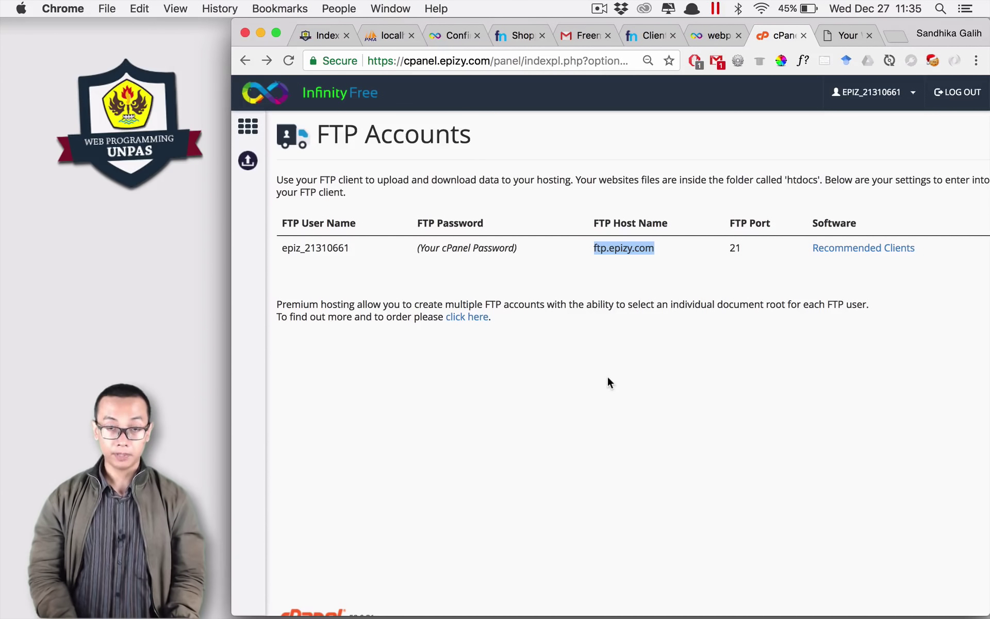
{"action": "key", "text": "super+c"}
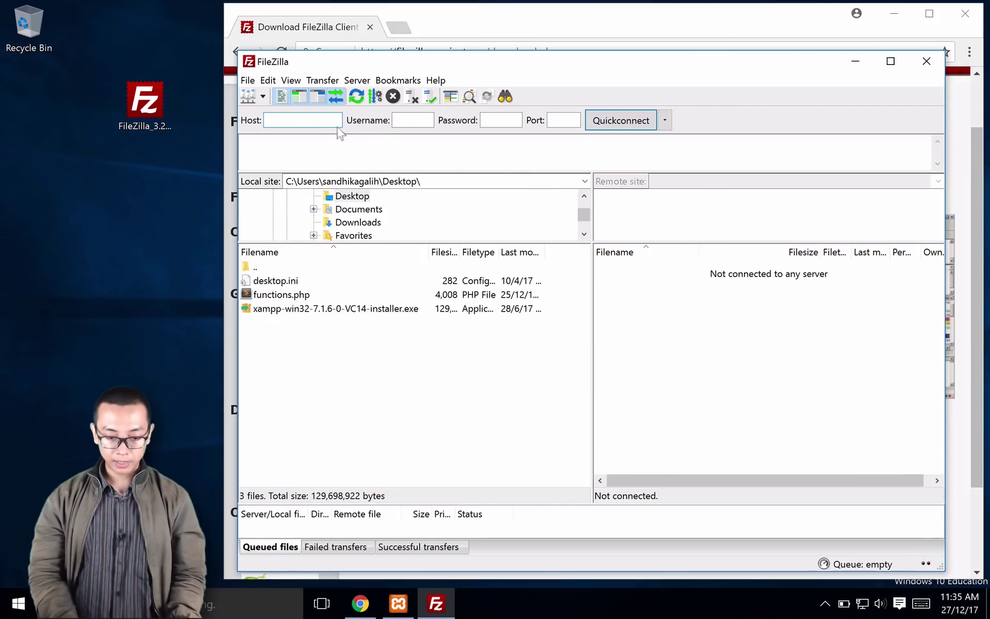
{"action": "left_click", "coordinate": [316, 120]}
{"action": "key", "text": "ctrl+v"}
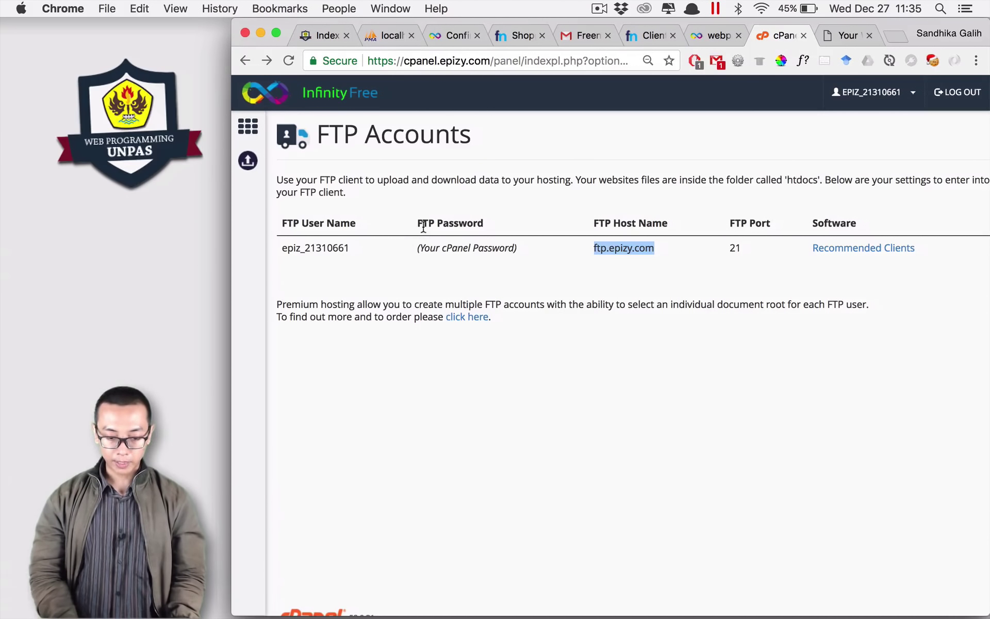
{"action": "left_click_drag", "start_coordinate": [357, 248], "coordinate": [282, 246]}
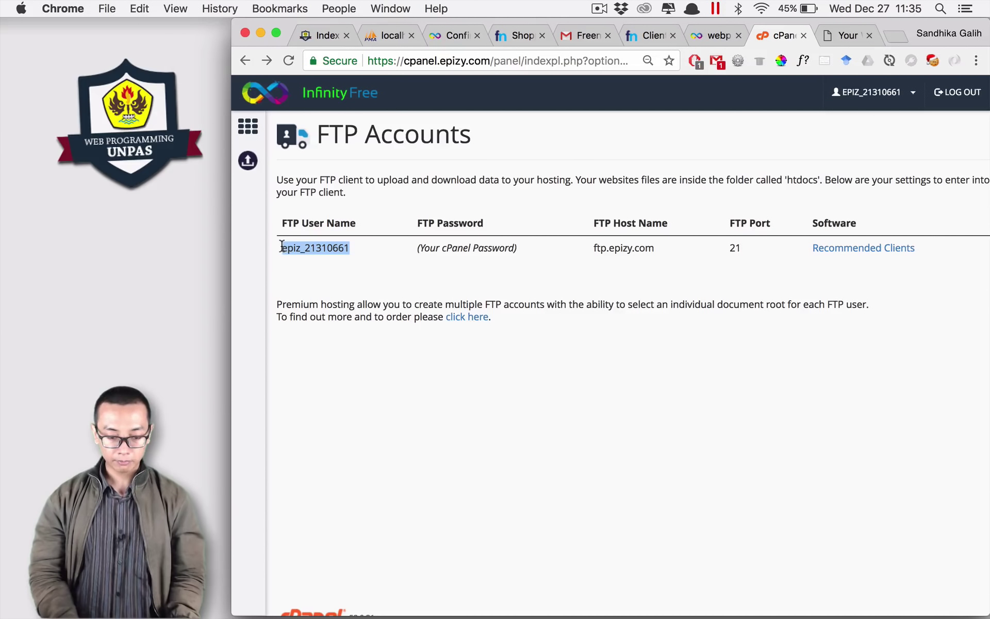
{"action": "key", "text": "super+c"}
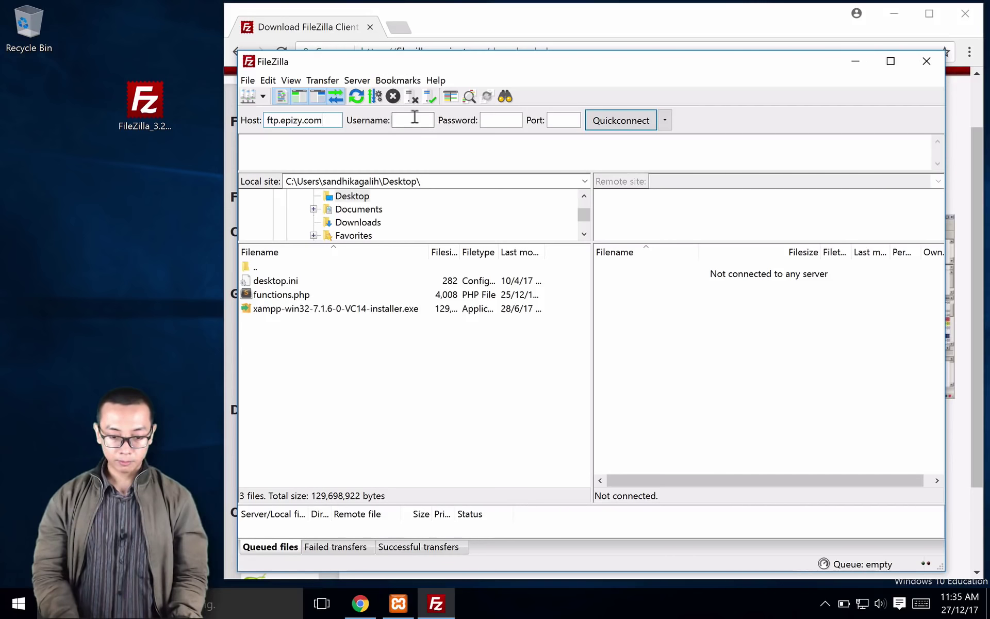
{"action": "left_click", "coordinate": [414, 117]}
{"action": "key", "text": "ctrl+v"}
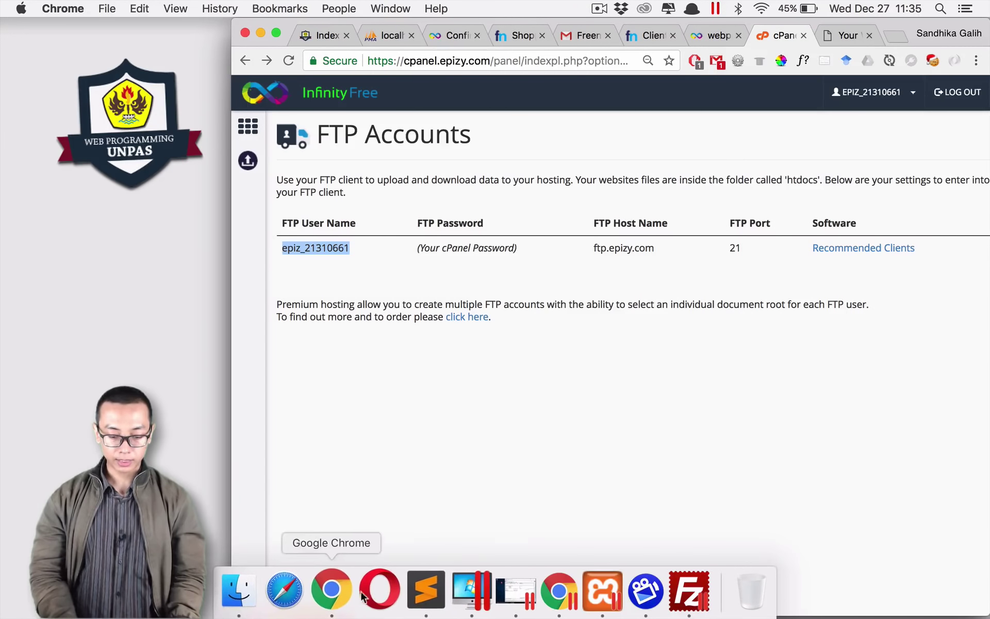
Step: Copy the cPanel password from the Sublime Text notes and select port 21 on FTP Accounts
{"action": "left_click", "coordinate": [415, 597]}
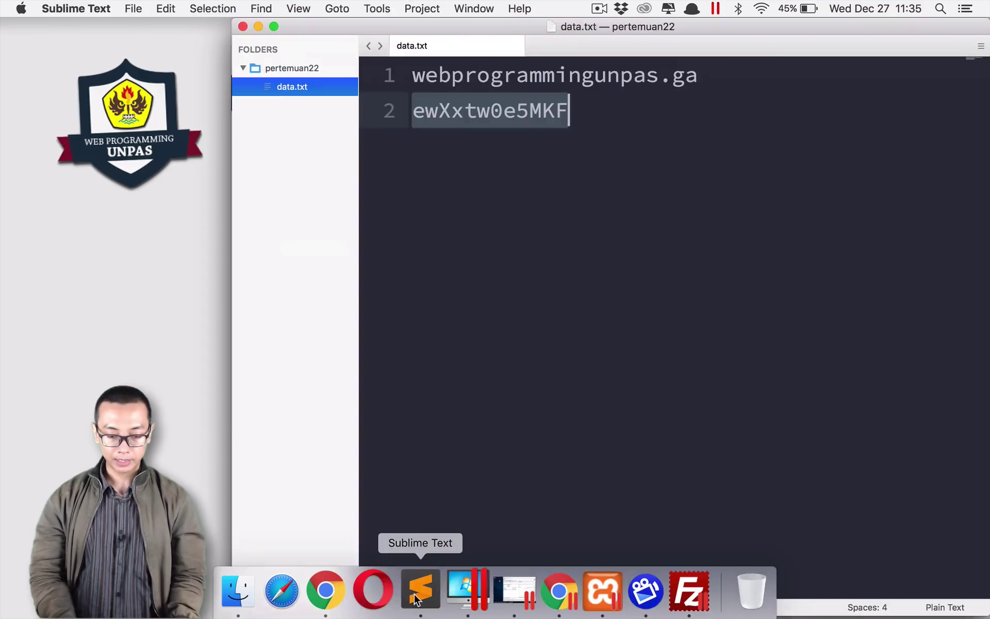
{"action": "right_click", "coordinate": [489, 107]}
{"action": "left_click", "coordinate": [511, 155]}
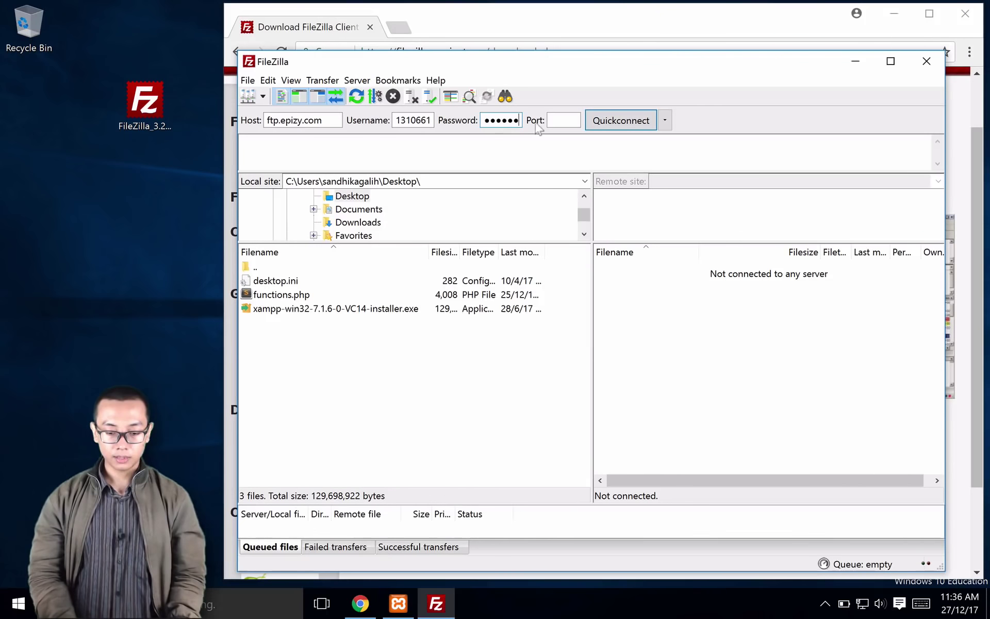
{"action": "left_click", "coordinate": [563, 120]}
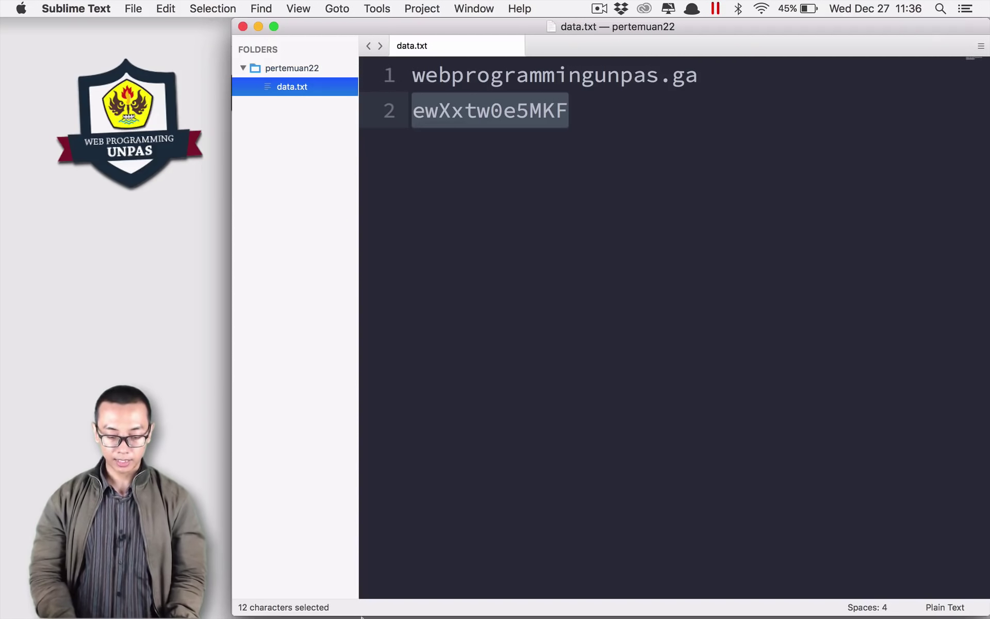
{"action": "mouse_move", "coordinate": [366, 615]}
{"action": "left_click", "coordinate": [330, 611]}
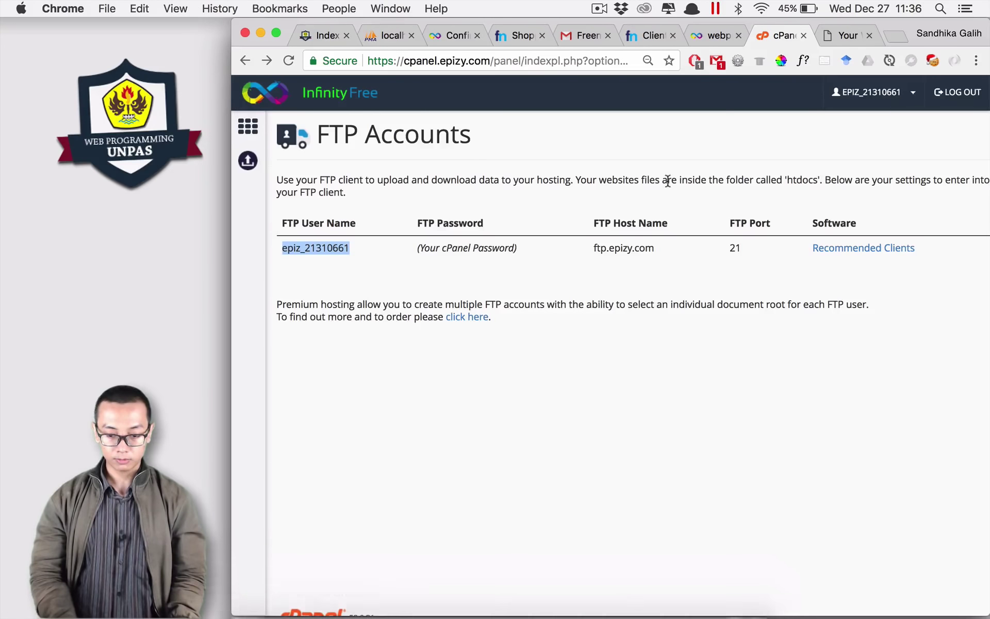
{"action": "left_click_drag", "start_coordinate": [740, 248], "coordinate": [721, 249]}
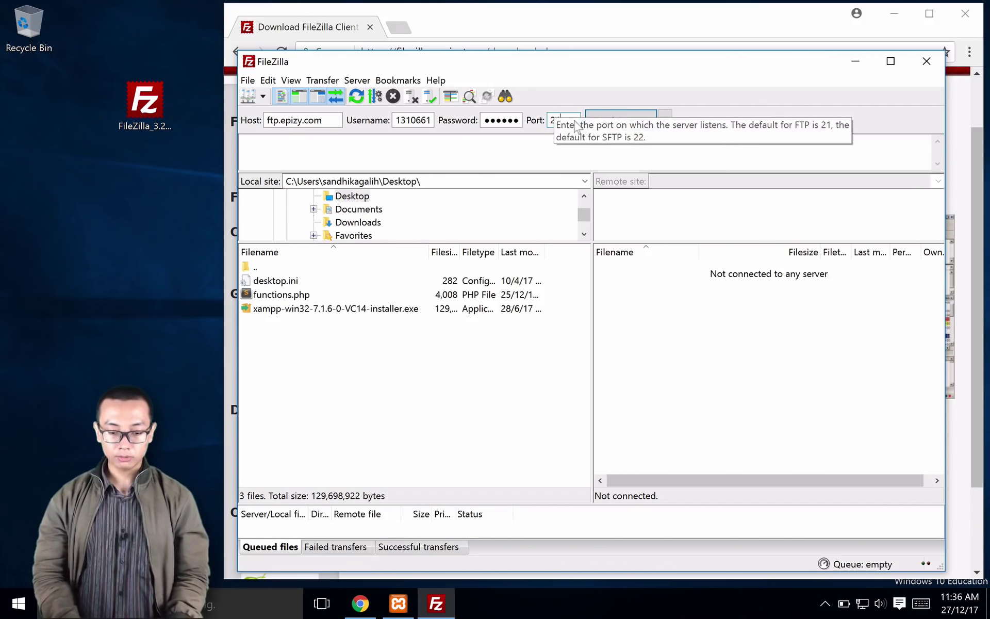
Step: Quickconnect to ftp.epizy.com on port 21, accepting the certificate, and open the remote htdocs folder
{"action": "type", "text": "21"}
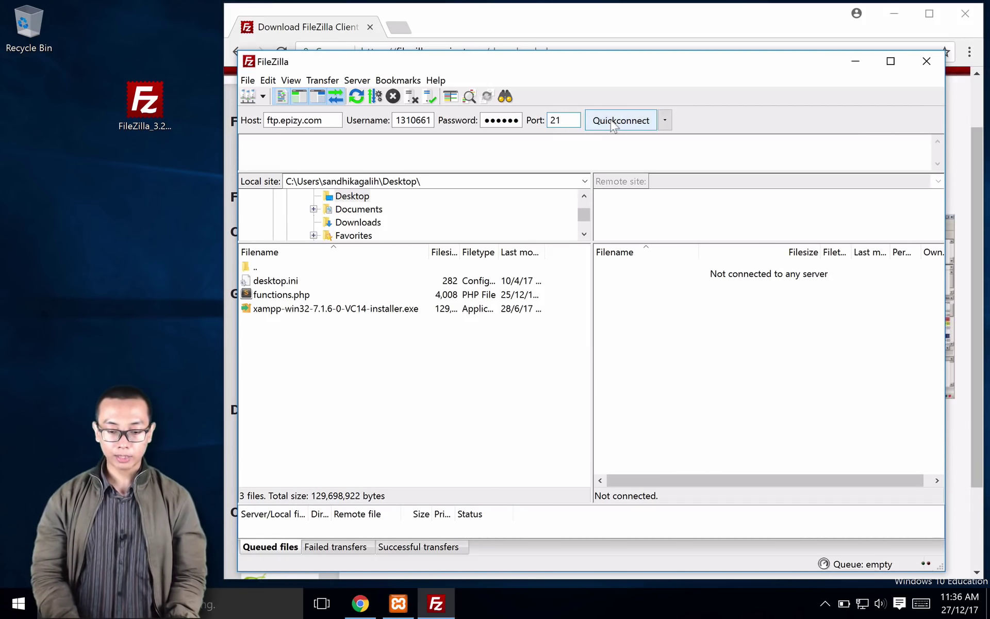
{"action": "left_click", "coordinate": [616, 120]}
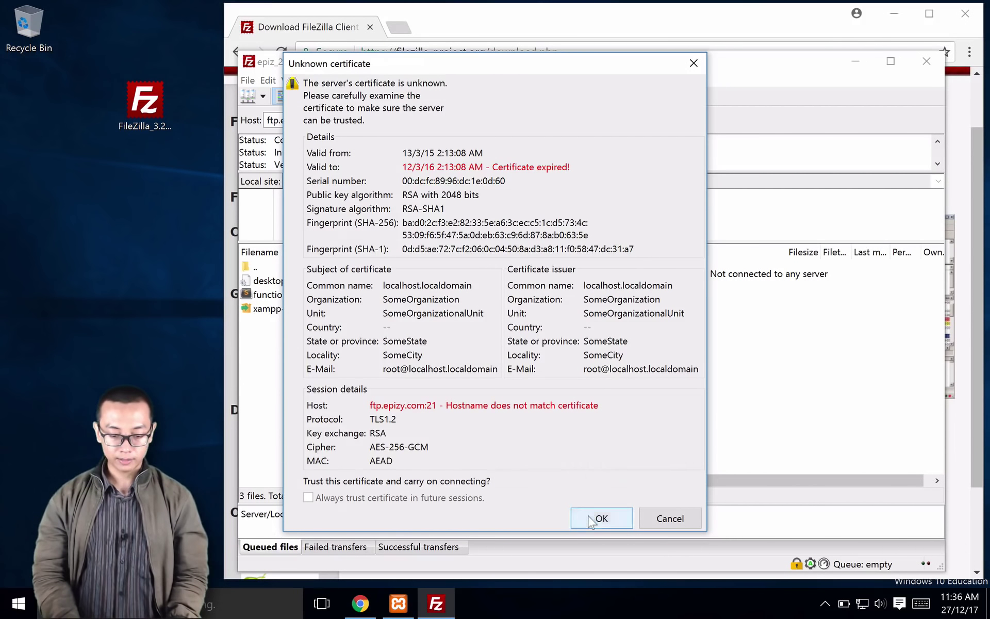
{"action": "left_click", "coordinate": [600, 517]}
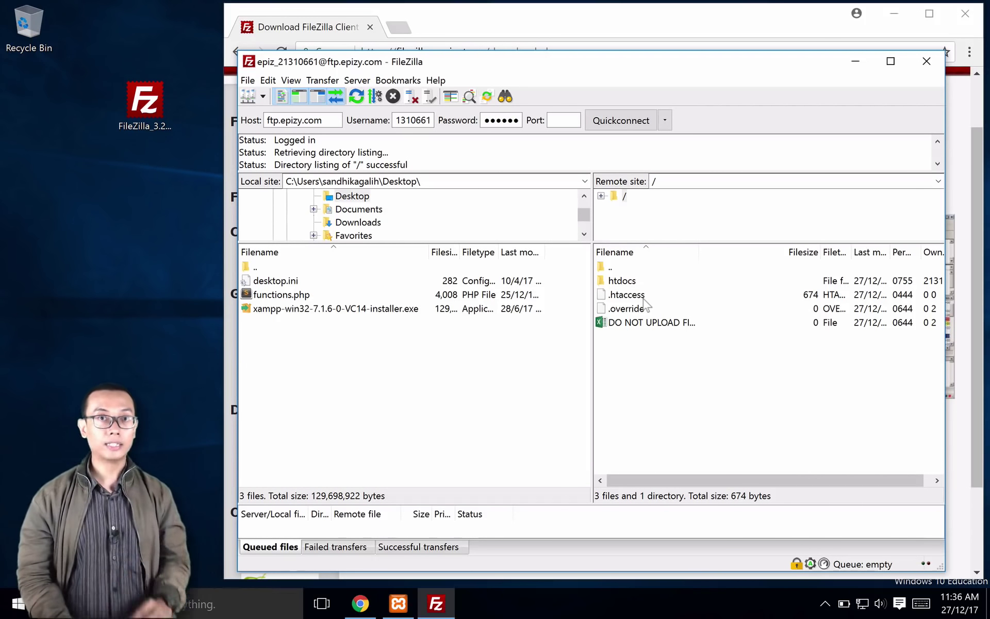
{"action": "double_click", "coordinate": [622, 281]}
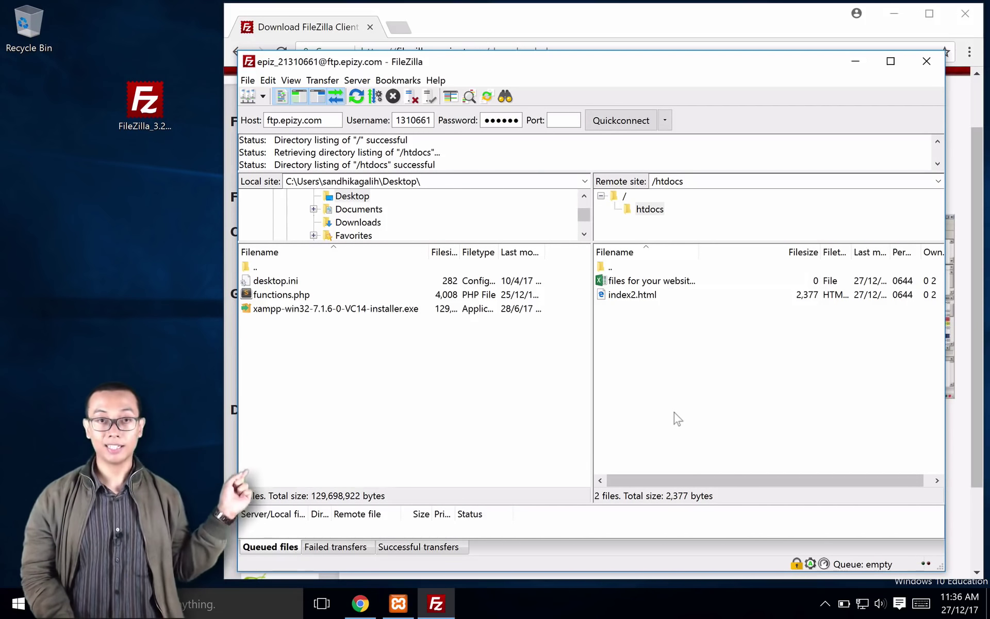
Step: Select index2.html and the other default file in remote /htdocs and delete both from the server
{"action": "left_click", "coordinate": [626, 296]}
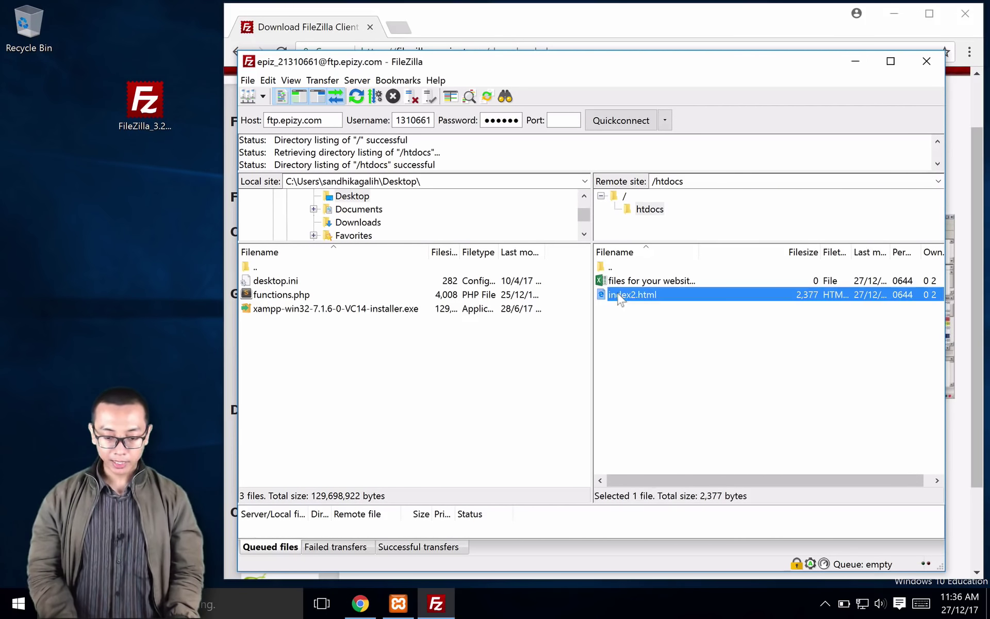
{"action": "left_click", "coordinate": [621, 283]}
{"action": "left_click", "coordinate": [620, 297]}
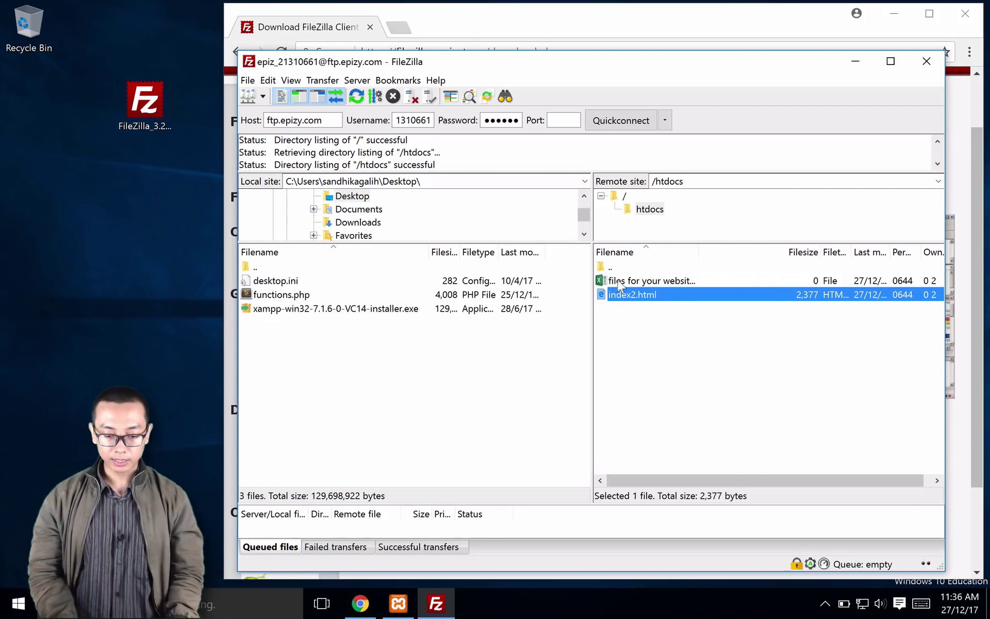
{"action": "left_click", "coordinate": [621, 283]}
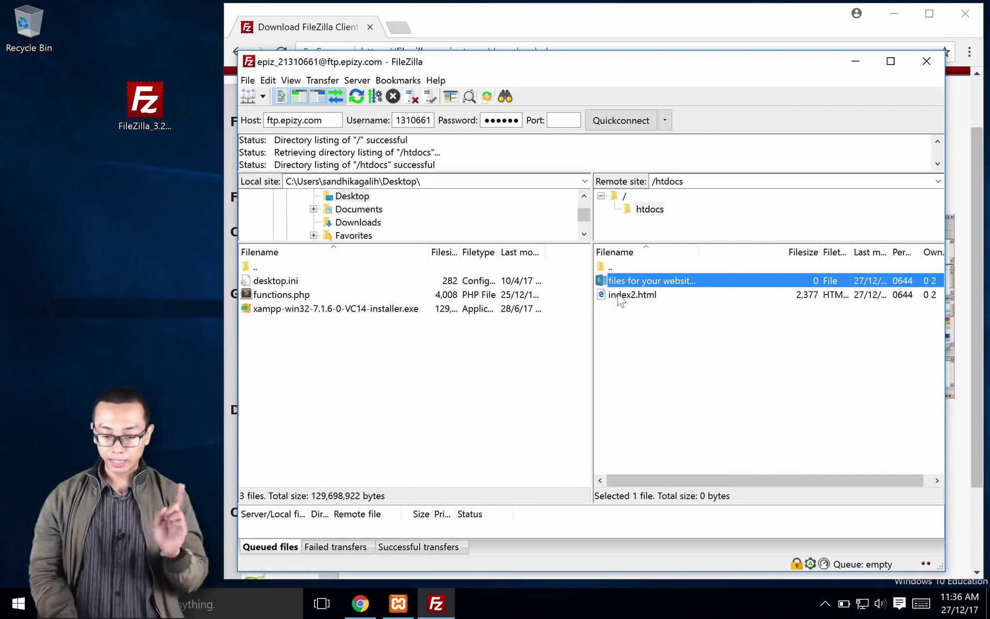
{"action": "left_click", "coordinate": [618, 297], "text": "shift"}
{"action": "right_click", "coordinate": [622, 293]}
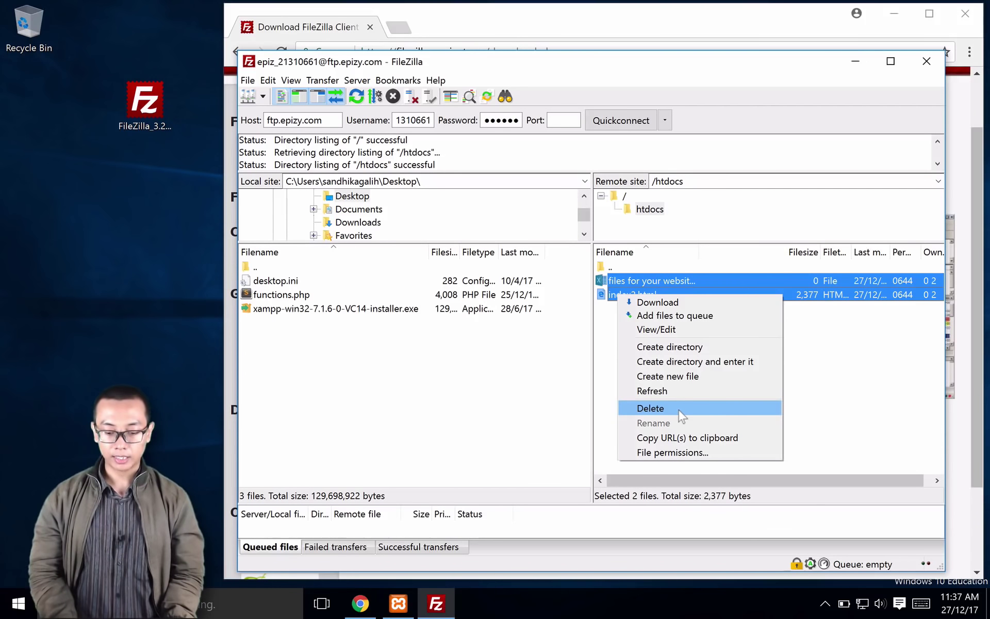
{"action": "left_click", "coordinate": [678, 409]}
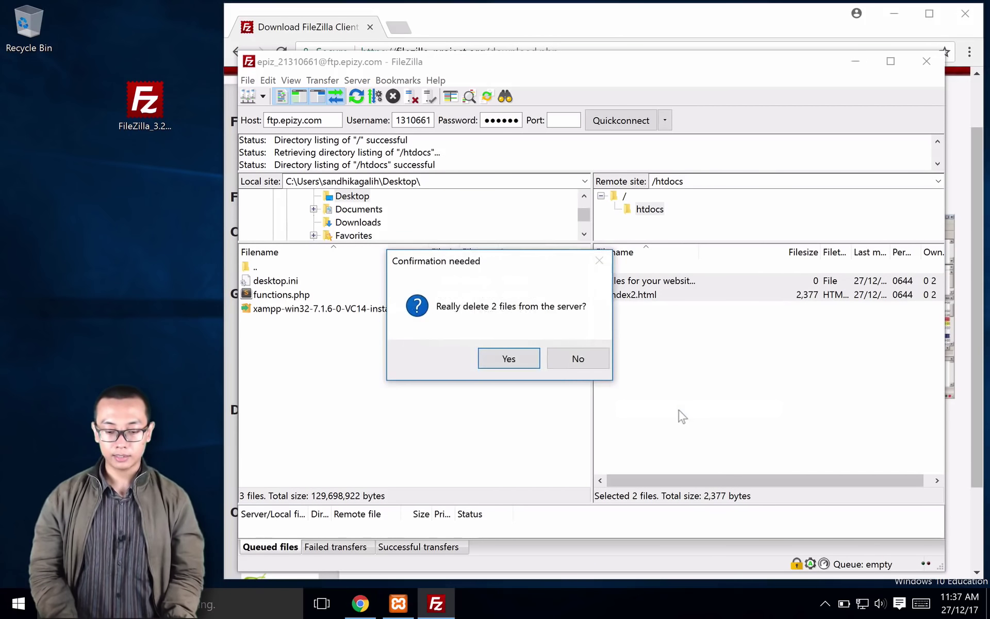
{"action": "left_click", "coordinate": [511, 359]}
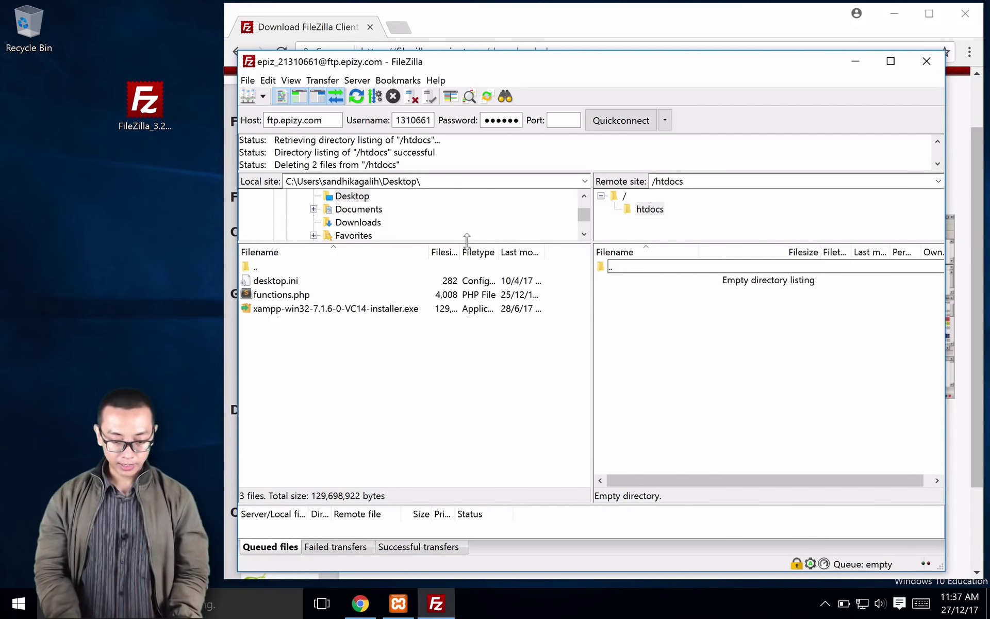
{"action": "left_click_drag", "start_coordinate": [463, 242], "coordinate": [457, 287]}
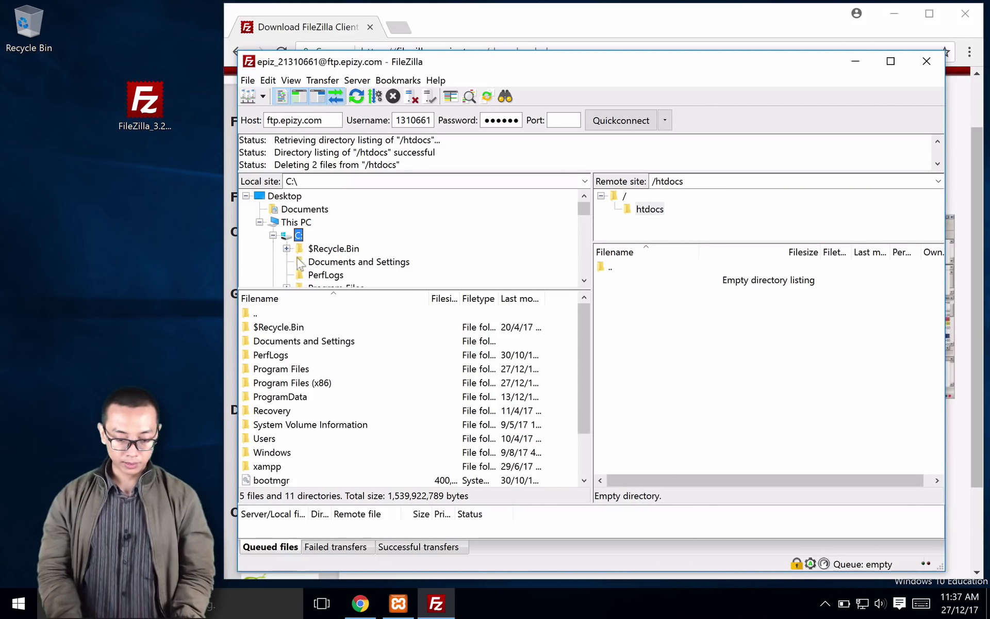
Step: Browse the local pane to C:\xampp\htdocs\phpdasar\pertemuan20
{"action": "left_click", "coordinate": [269, 466]}
{"action": "double_click", "coordinate": [269, 466]}
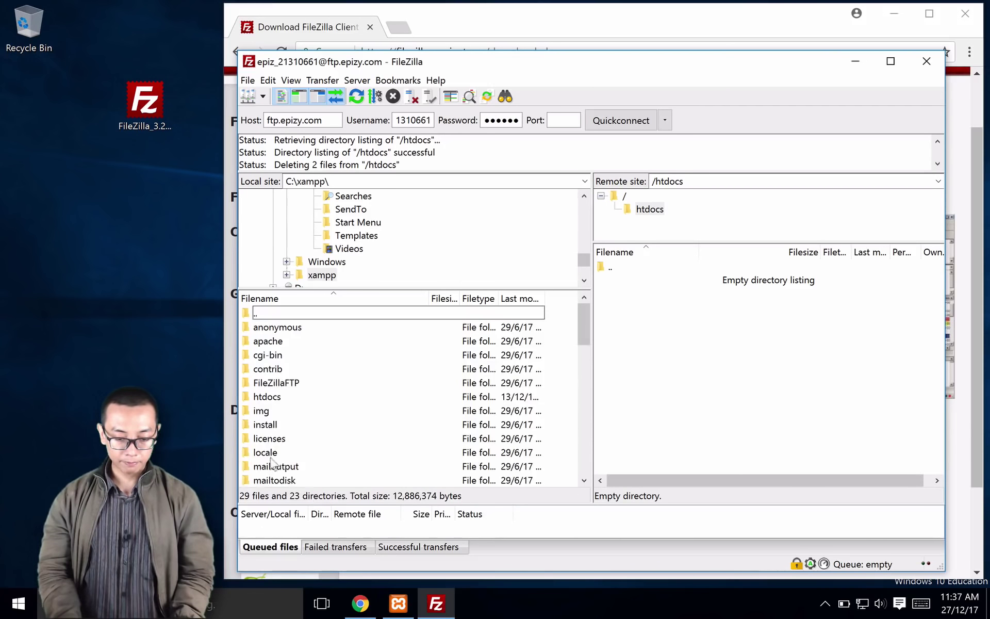
{"action": "double_click", "coordinate": [273, 397]}
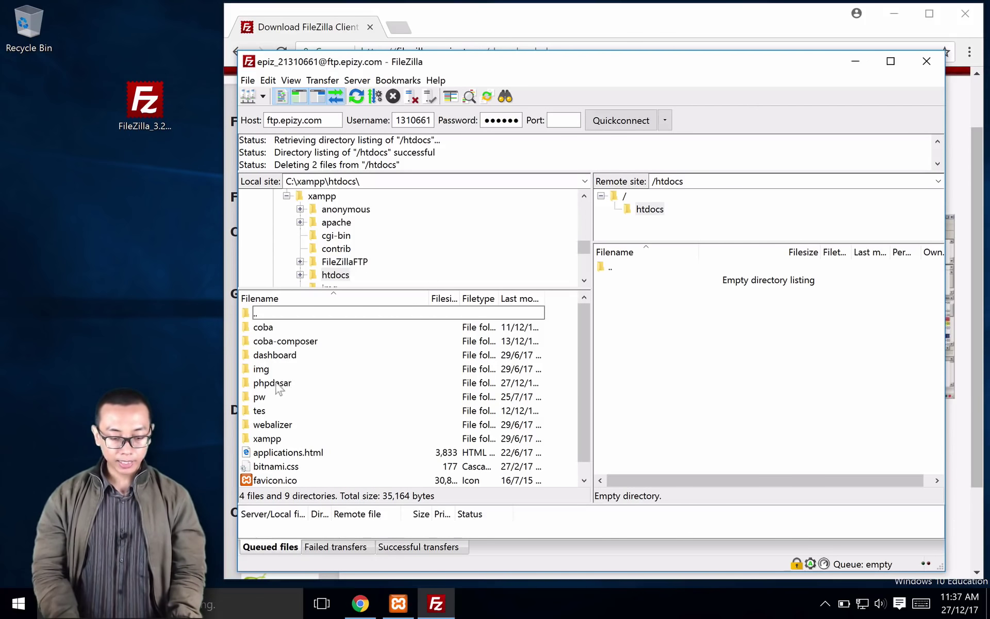
{"action": "double_click", "coordinate": [277, 384]}
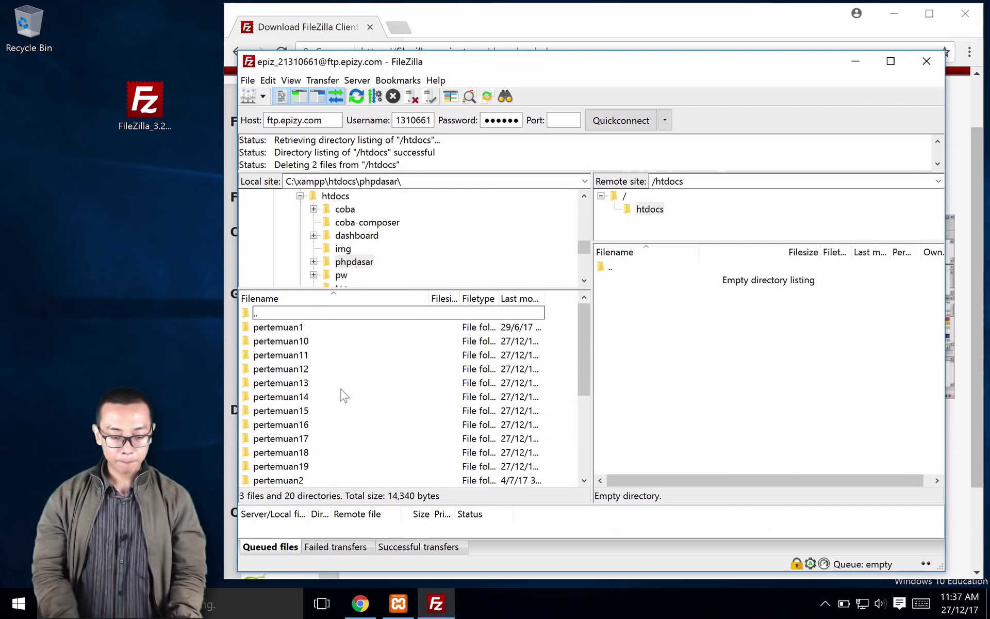
{"action": "left_click_drag", "start_coordinate": [583, 331], "coordinate": [581, 408]}
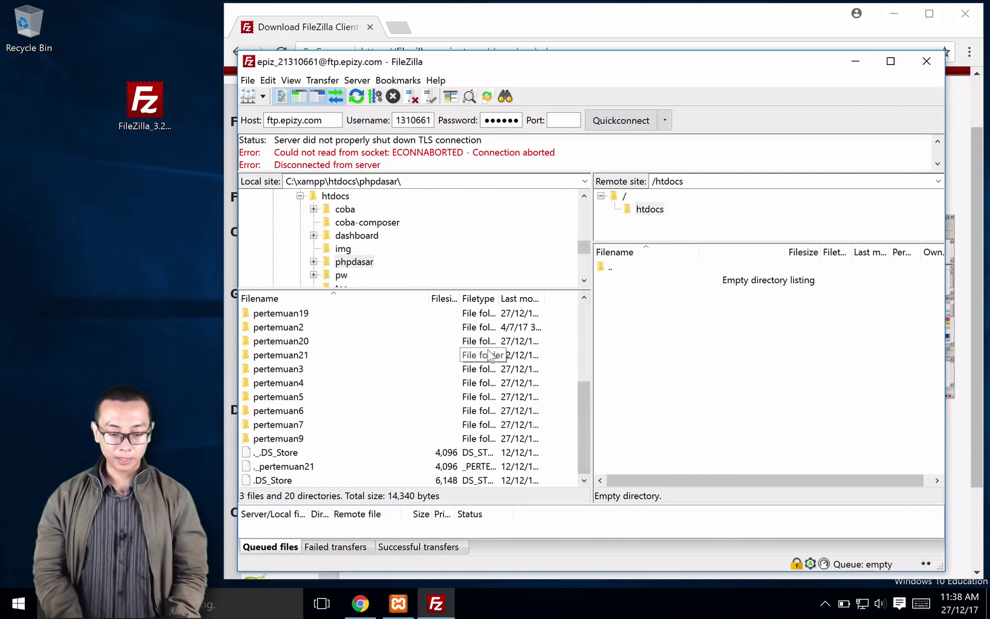
{"action": "left_click", "coordinate": [298, 343]}
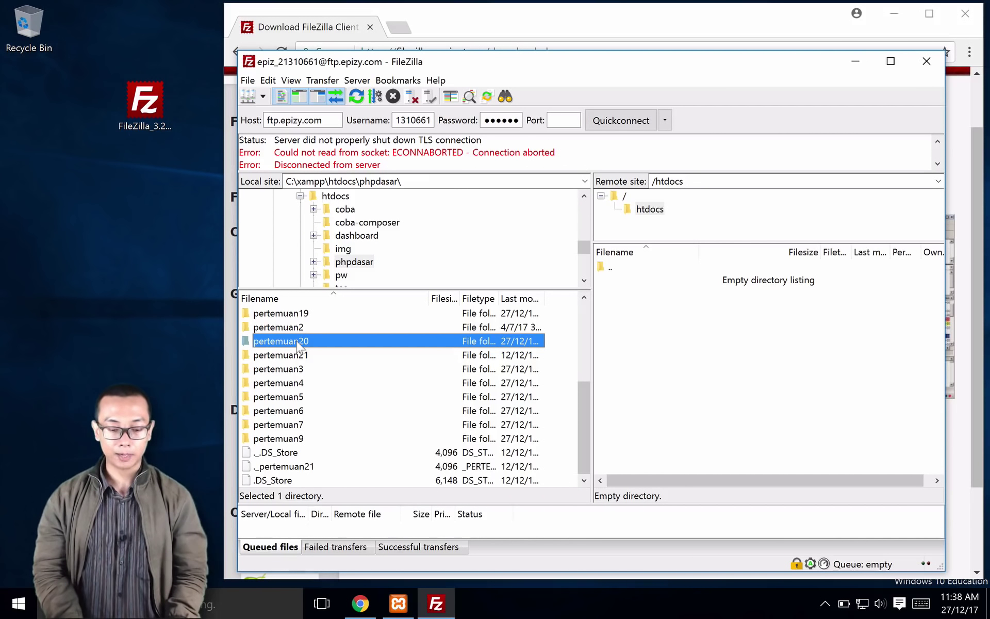
{"action": "double_click", "coordinate": [298, 343]}
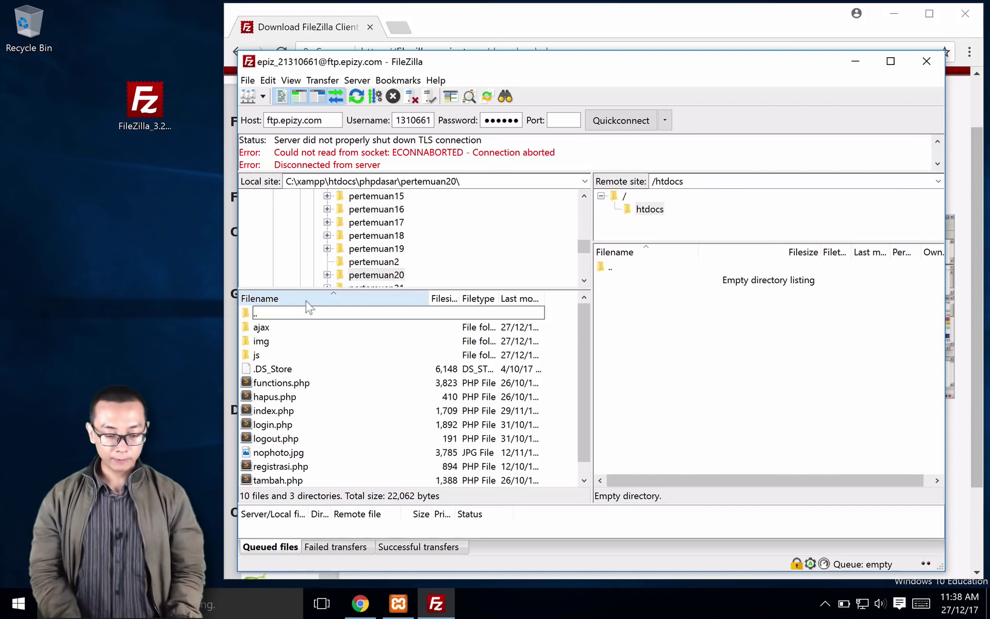
Step: Upload every file and folder in pertemuan20 to the remote /htdocs
{"action": "left_click", "coordinate": [304, 327]}
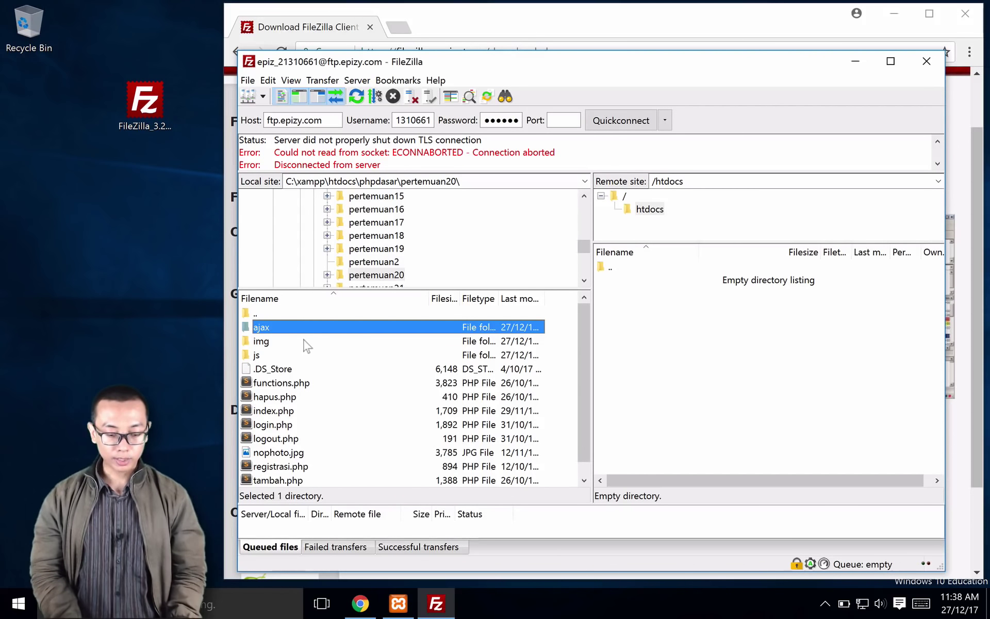
{"action": "scroll", "coordinate": [585, 376], "scroll_direction": "down", "scroll_amount": 1}
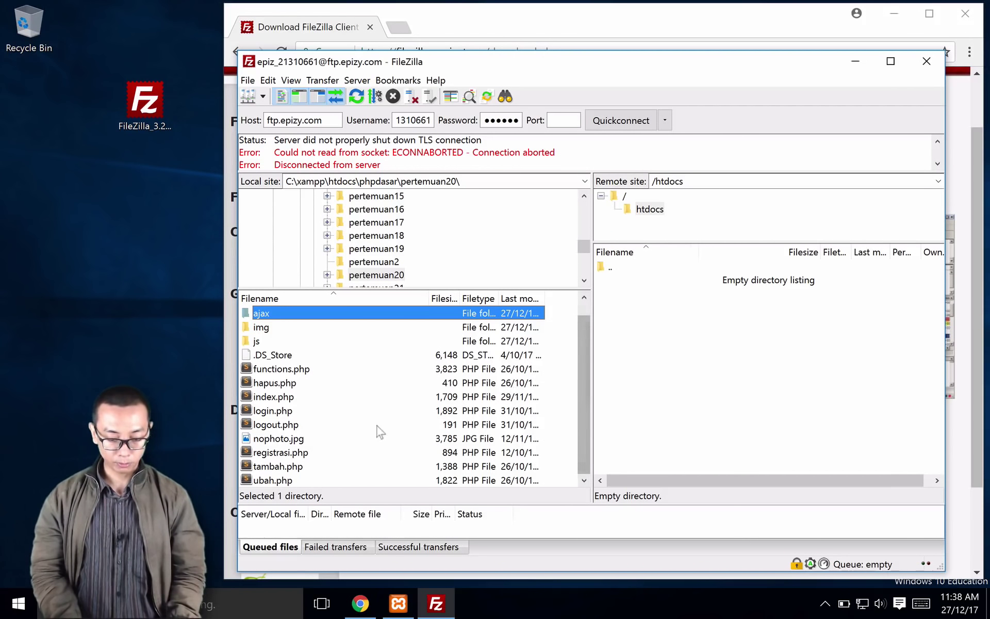
{"action": "key", "text": "ctrl+a"}
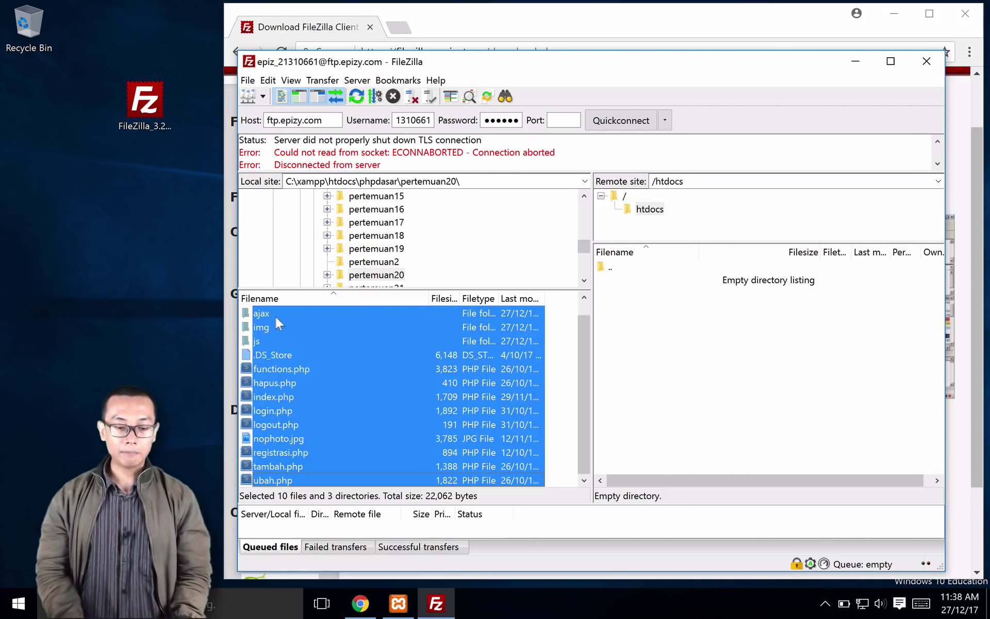
{"action": "left_click_drag", "start_coordinate": [268, 312], "coordinate": [692, 345]}
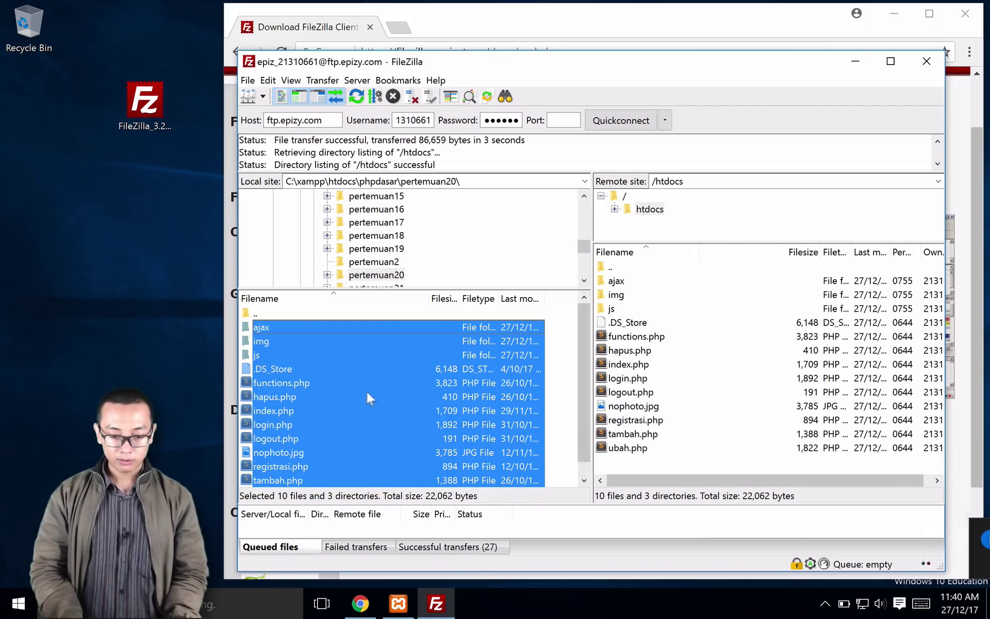
Step: Load webprogrammingunpas.ga in the site tab with the query string removed
{"action": "key", "text": "ctrl+Right"}
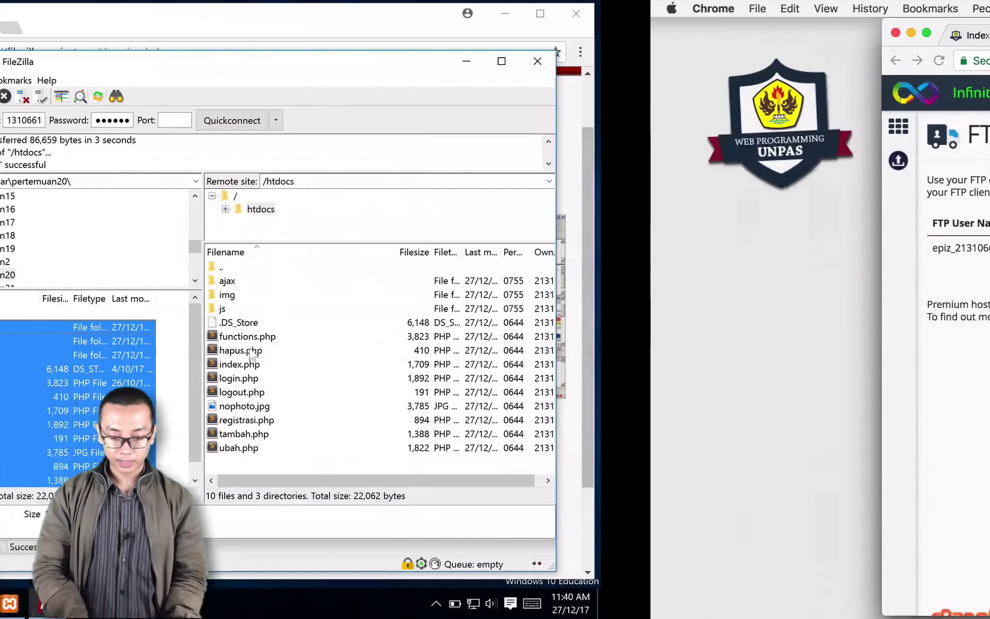
{"action": "key", "text": "ctrl+Tab"}
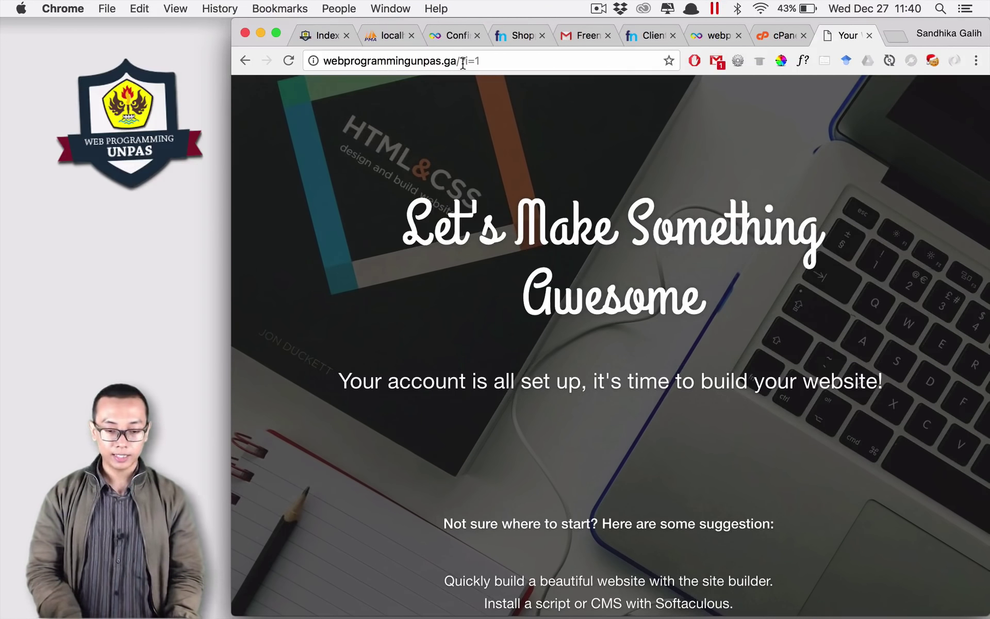
{"action": "left_click_drag", "start_coordinate": [456, 61], "coordinate": [519, 69]}
{"action": "key", "text": "BackSpace"}
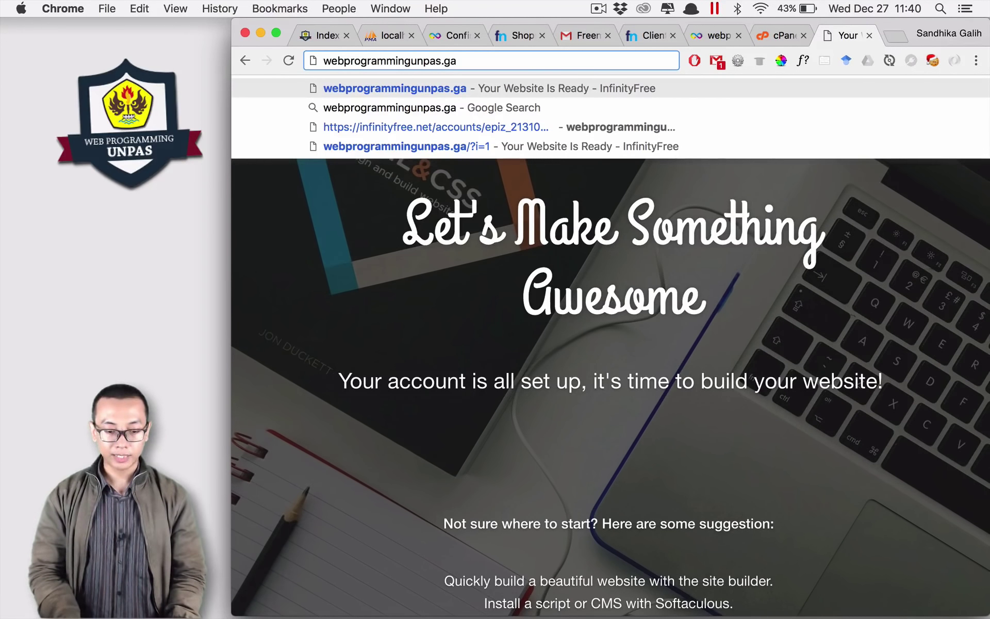
{"action": "key", "text": "Return"}
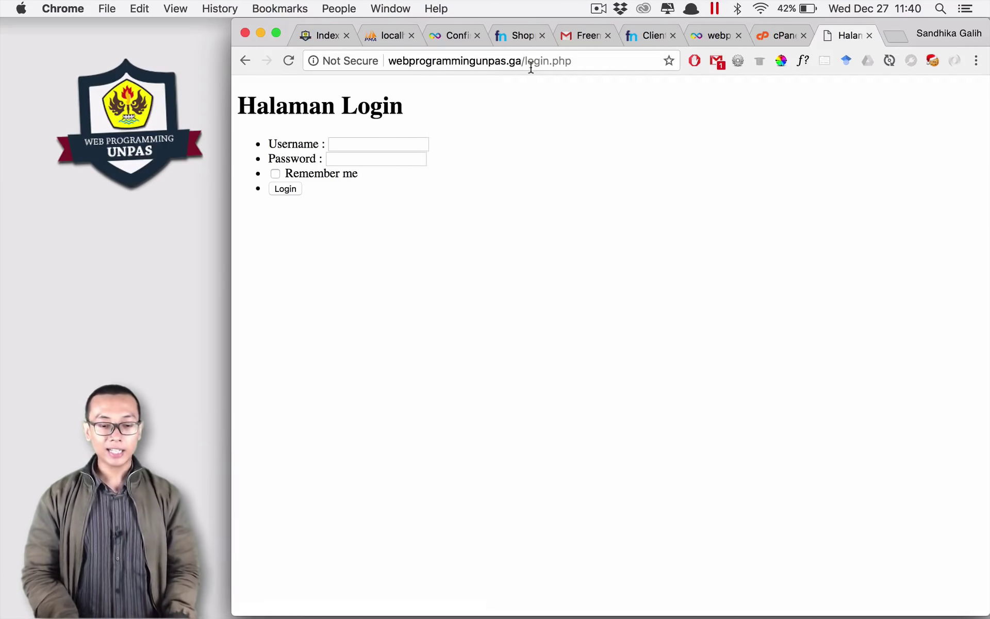
{"action": "left_click", "coordinate": [571, 60]}
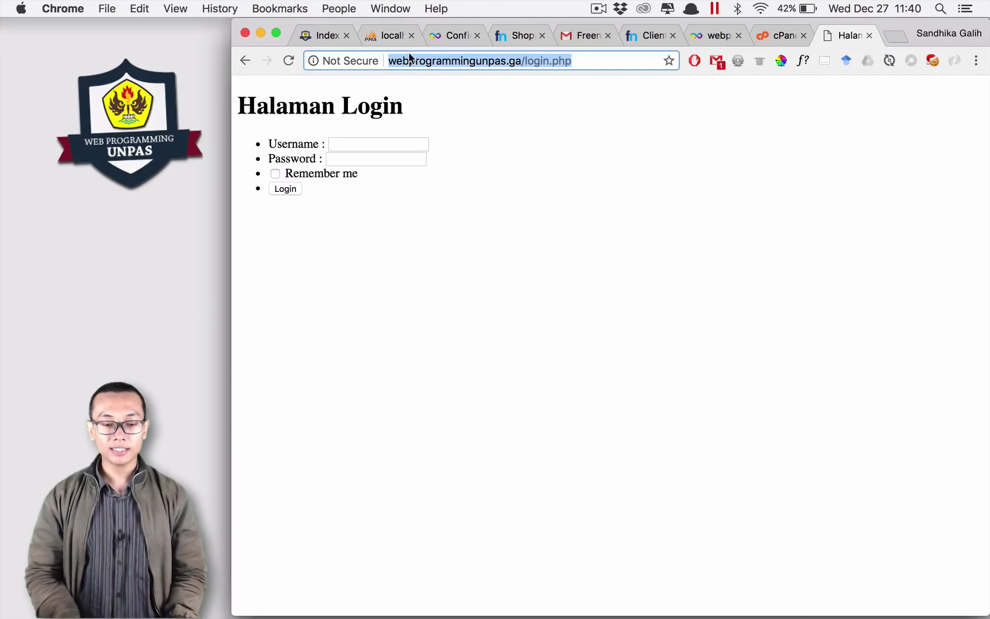
{"action": "double_click", "coordinate": [485, 61]}
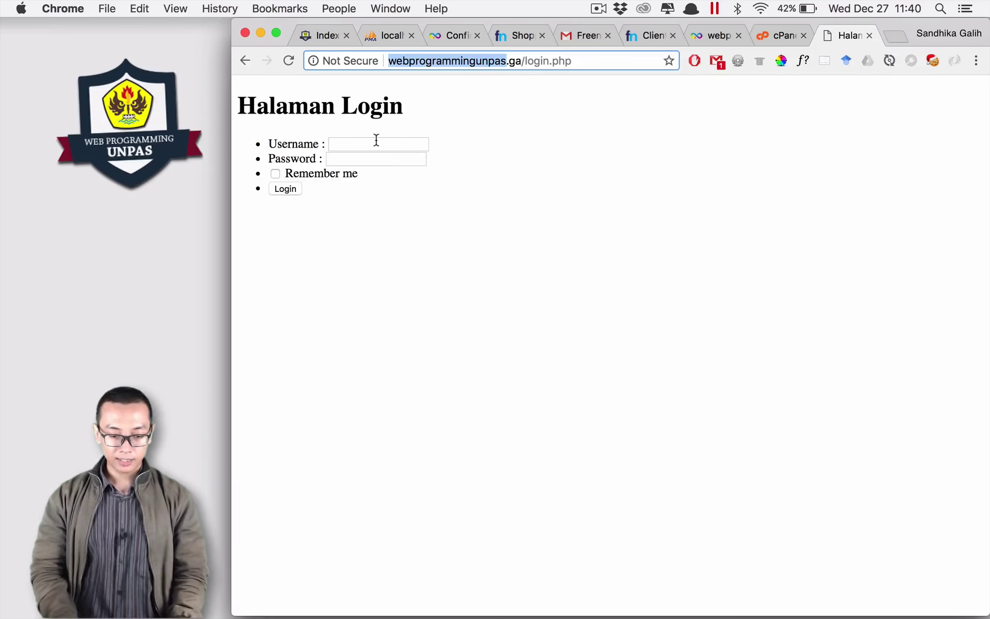
Step: Try logging in as admin with the test password, which returns 'username / password salah'
{"action": "left_click", "coordinate": [376, 140]}
{"action": "type", "text": "admin"}
{"action": "key", "text": "Tab"}
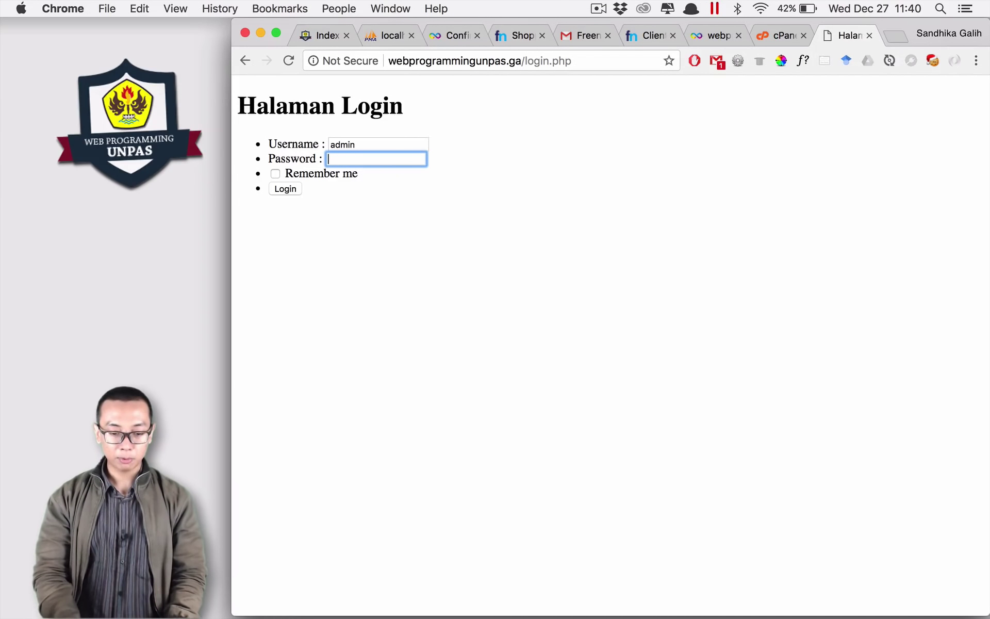
{"action": "type", "text": "123"}
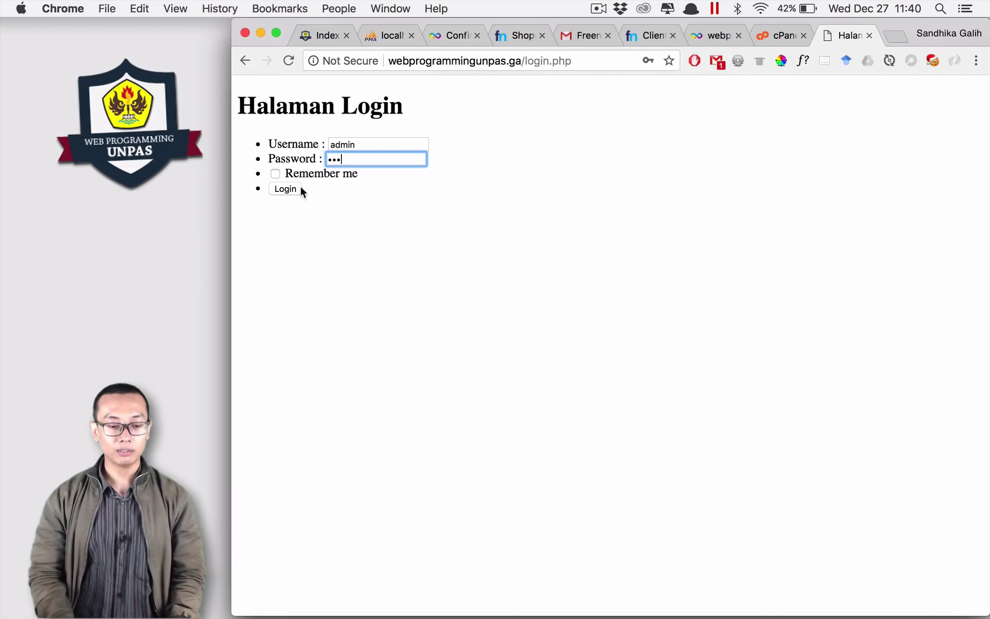
{"action": "left_click", "coordinate": [284, 189]}
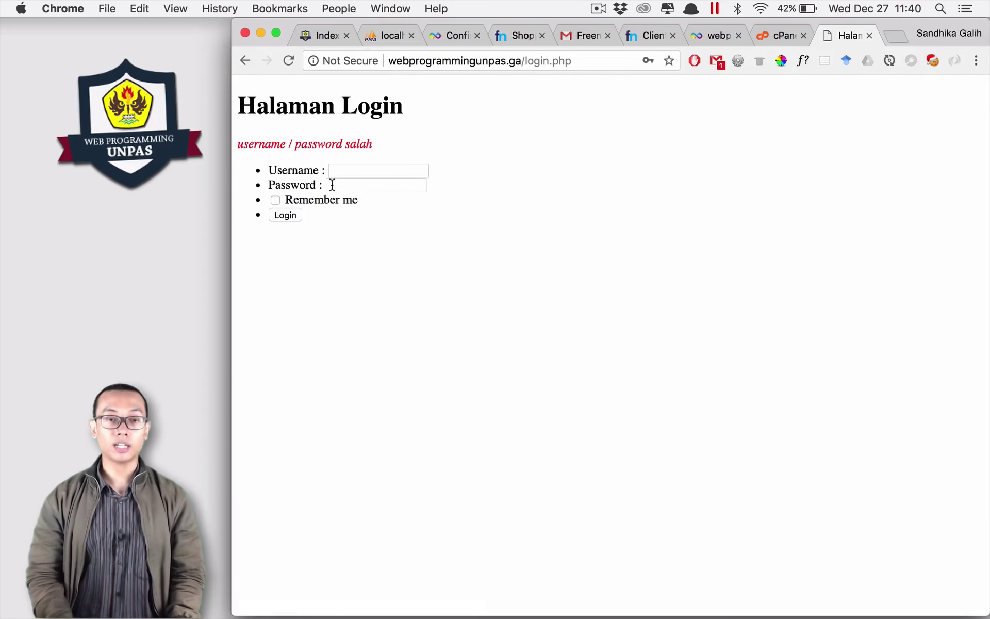
{"action": "triple_click", "coordinate": [320, 144]}
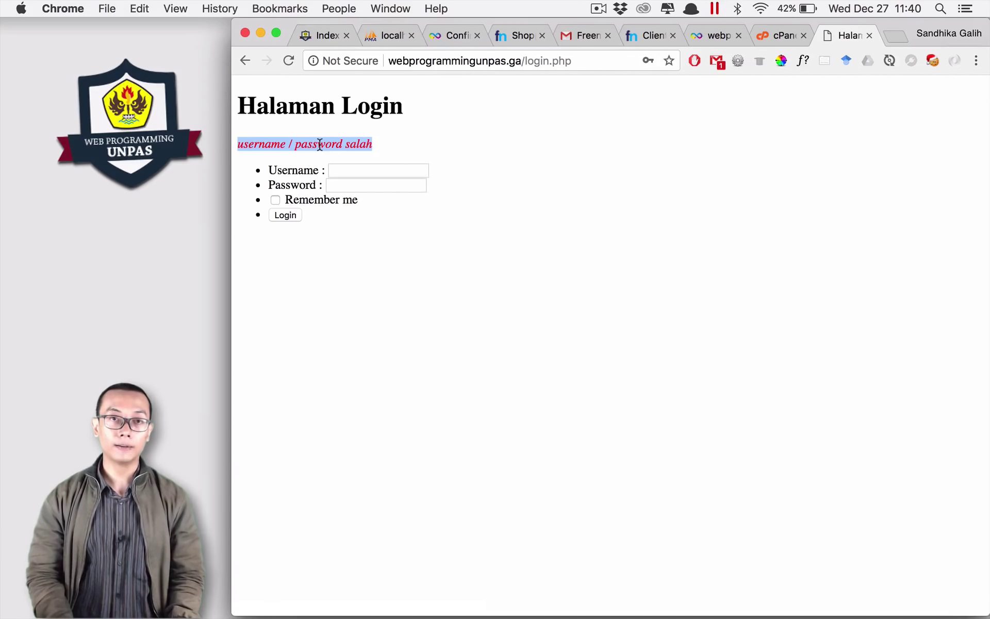
Step: Retry the admin login with the same test password
{"action": "left_click", "coordinate": [353, 169]}
{"action": "type", "text": "admin"}
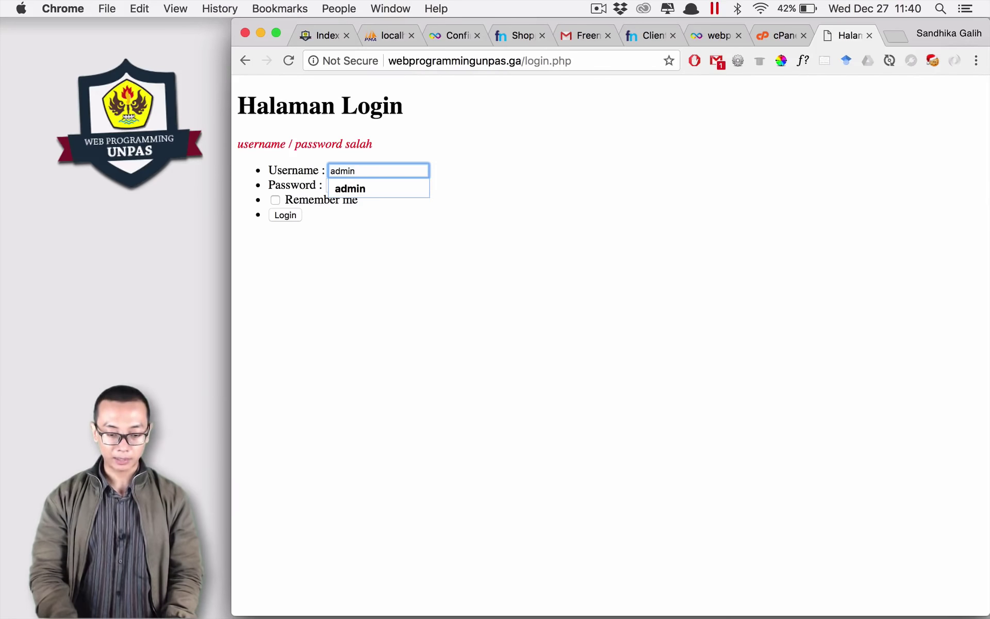
{"action": "key", "text": "Tab"}
{"action": "type", "text": "123"}
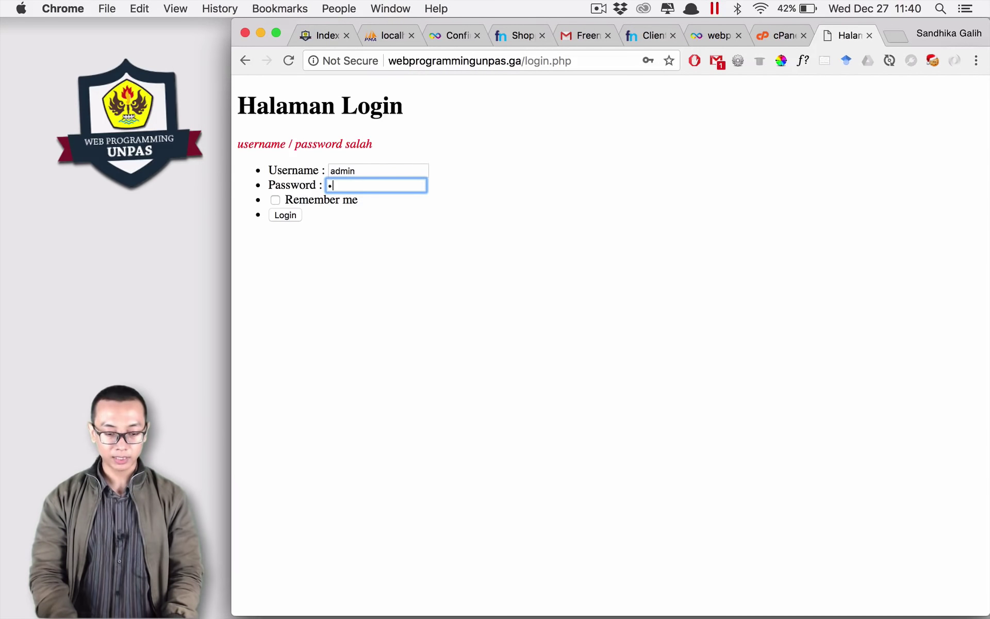
{"action": "left_click", "coordinate": [293, 217]}
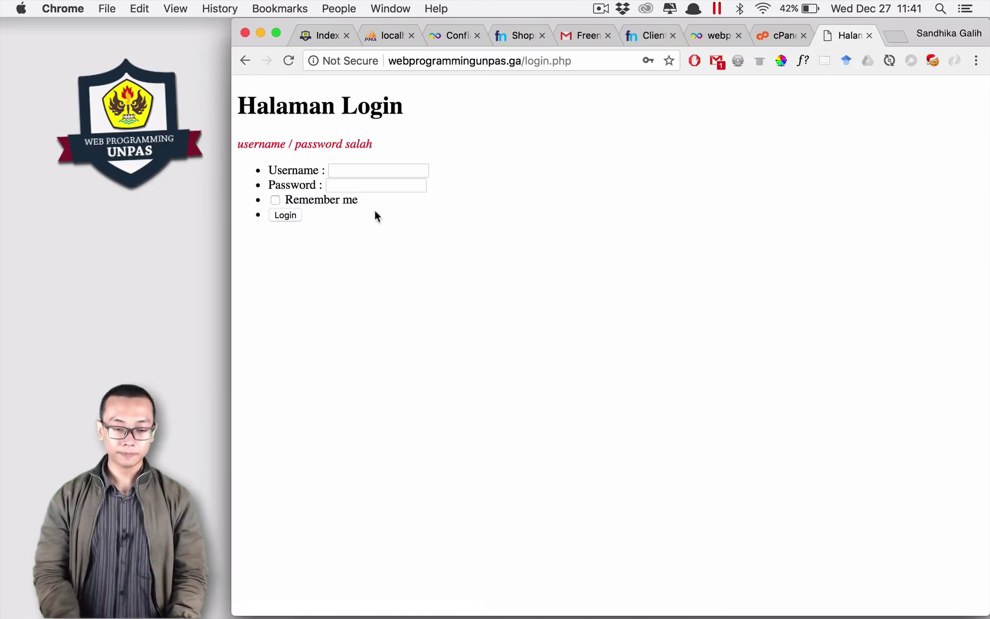
Step: Zoom the login page to 110%, then return to the control panel's Free FTP Software page
{"action": "key", "text": "super+plus"}
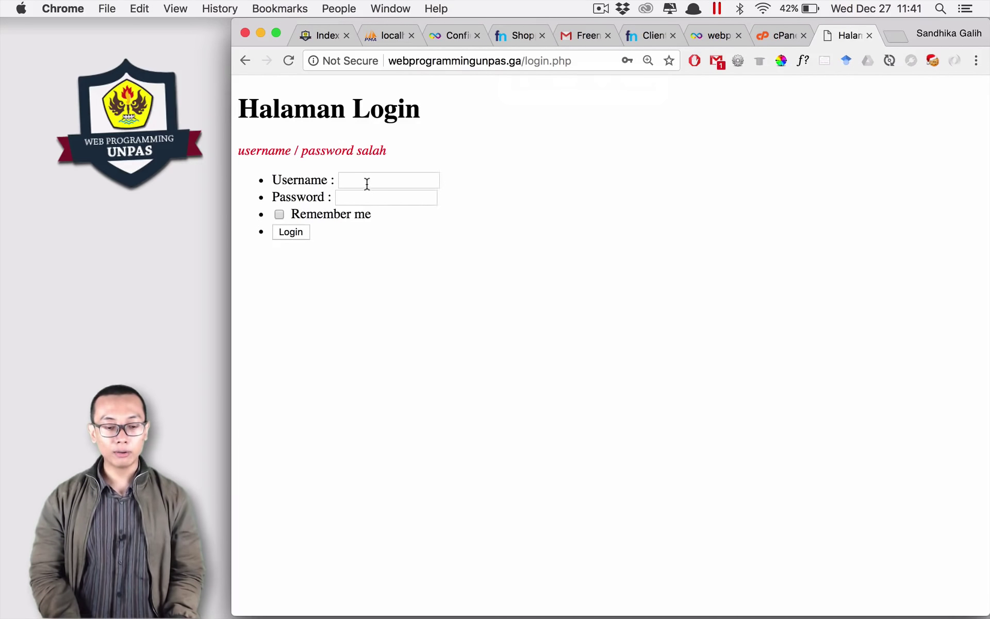
{"action": "left_click", "coordinate": [366, 182]}
{"action": "left_click", "coordinate": [361, 202]}
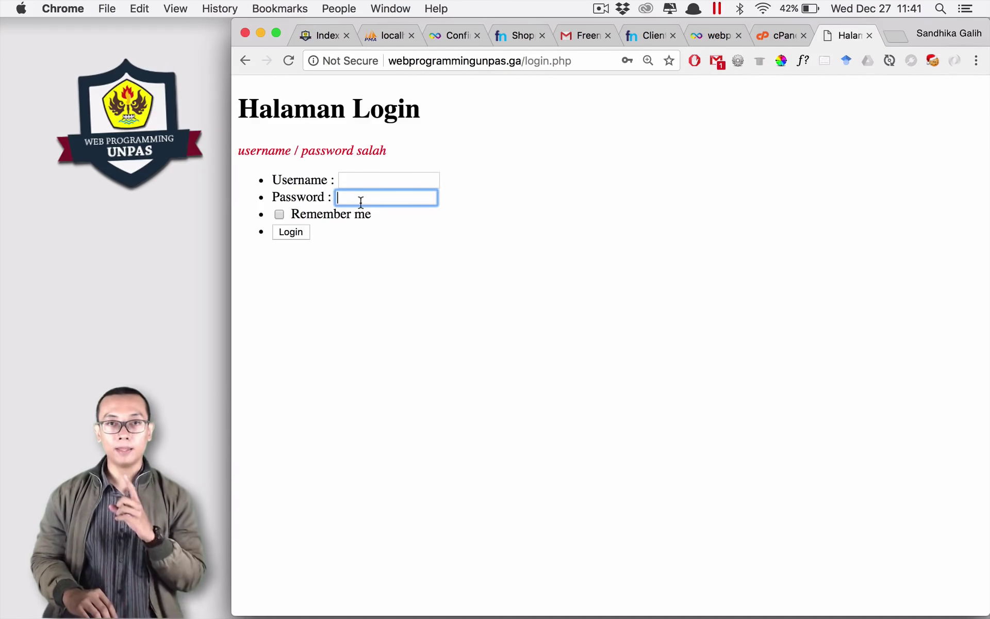
{"action": "left_click", "coordinate": [466, 176]}
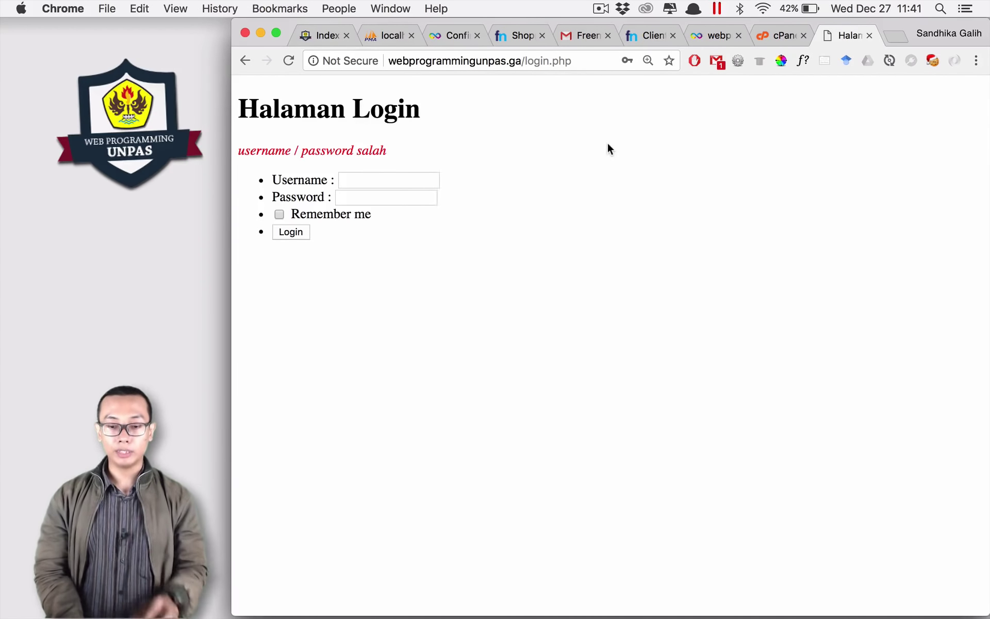
{"action": "left_click", "coordinate": [784, 35]}
{"action": "key", "text": "super+r"}
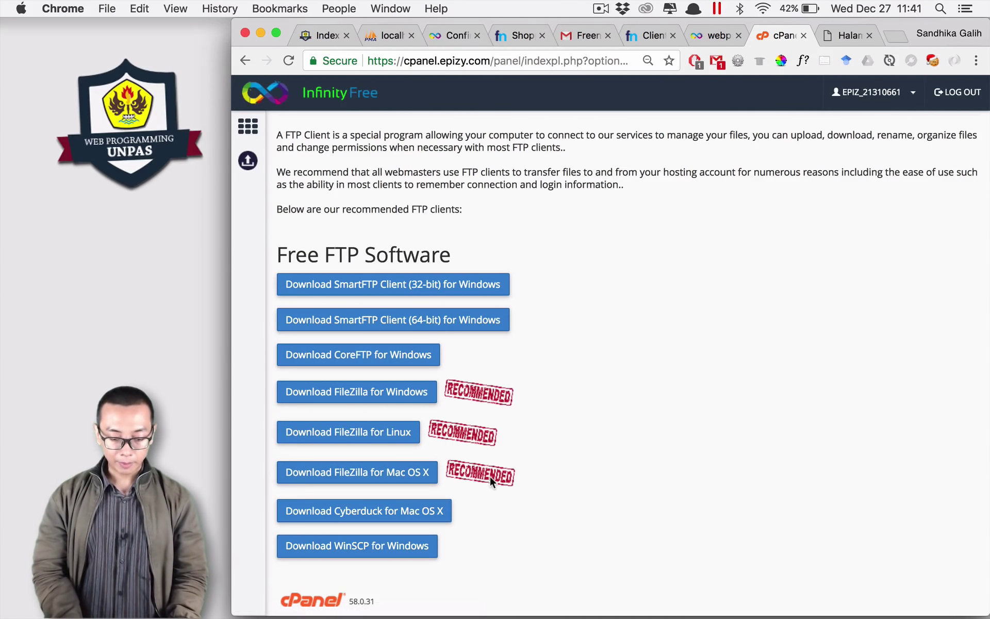
Step: Launch Transmit from the Dock and close it again
{"action": "mouse_move", "coordinate": [570, 593]}
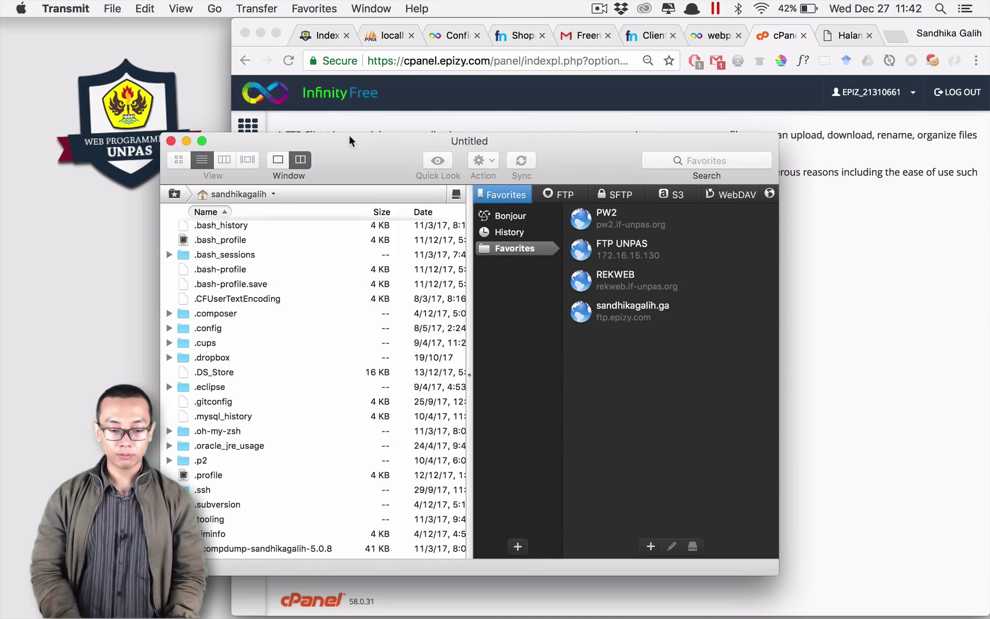
{"action": "double_click", "coordinate": [355, 142]}
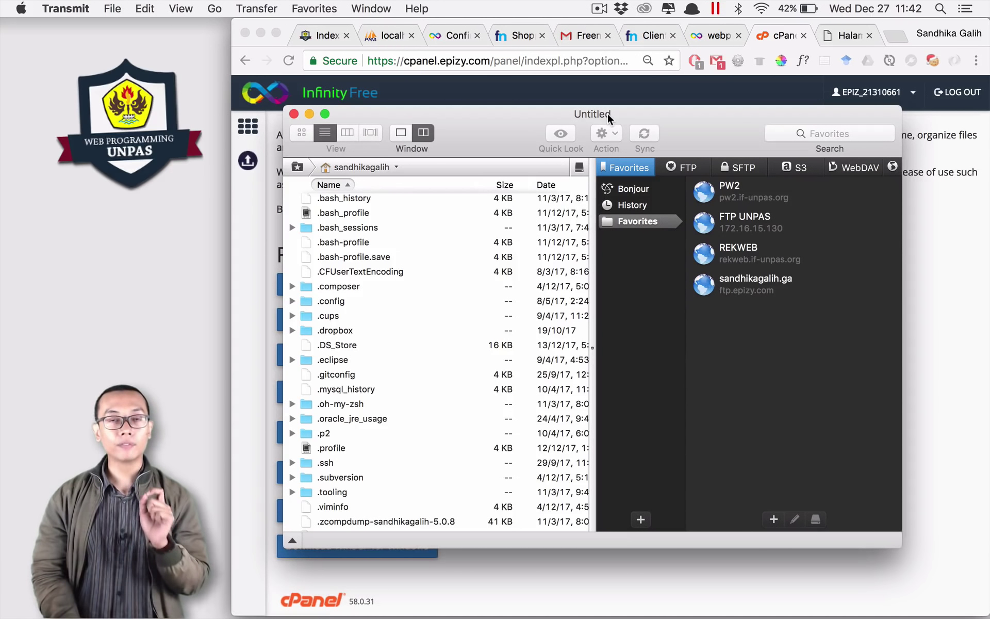
{"action": "key", "text": "super+w"}
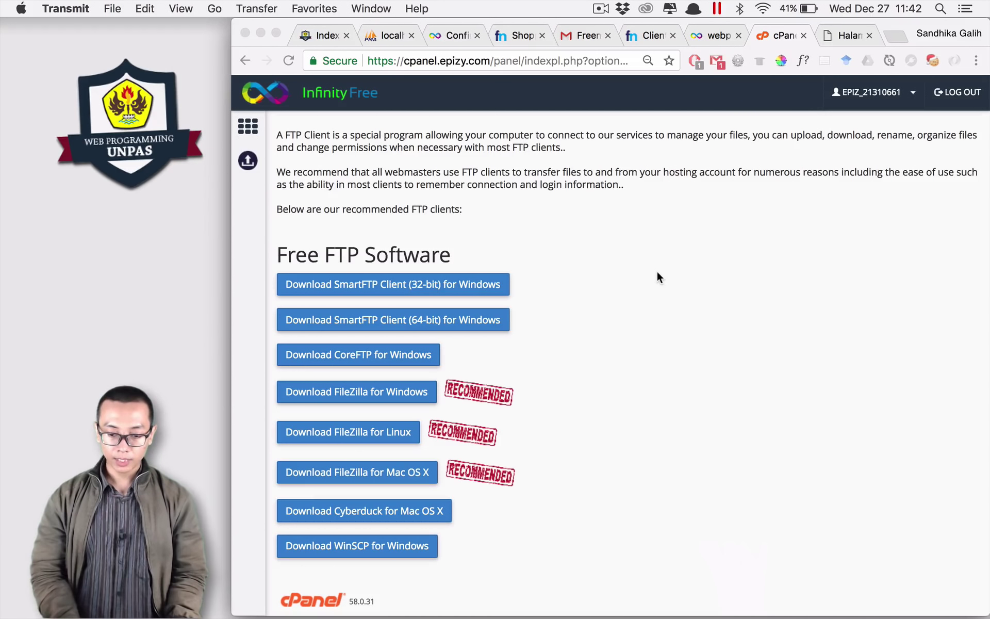
{"action": "left_click", "coordinate": [432, 170]}
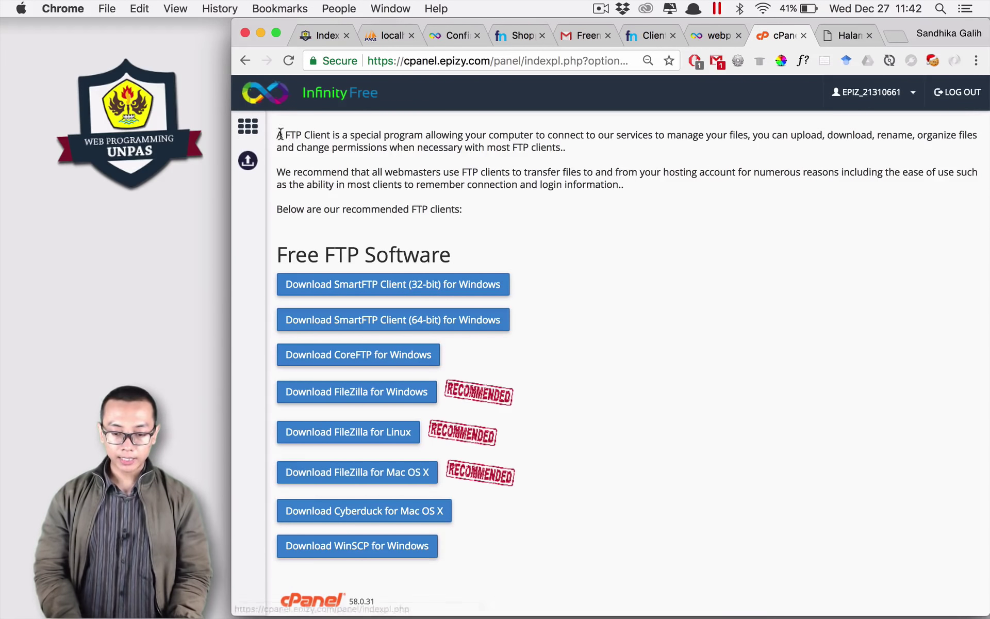
Step: Go to the control panel home, recheck the login page error, and return to the control panel
{"action": "left_click", "coordinate": [713, 35]}
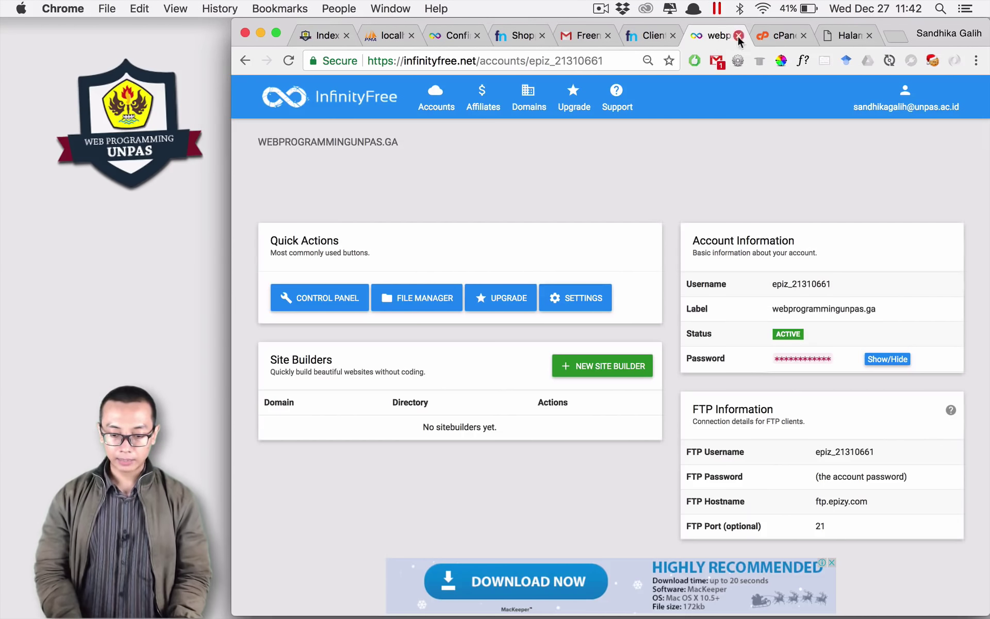
{"action": "left_click", "coordinate": [756, 36]}
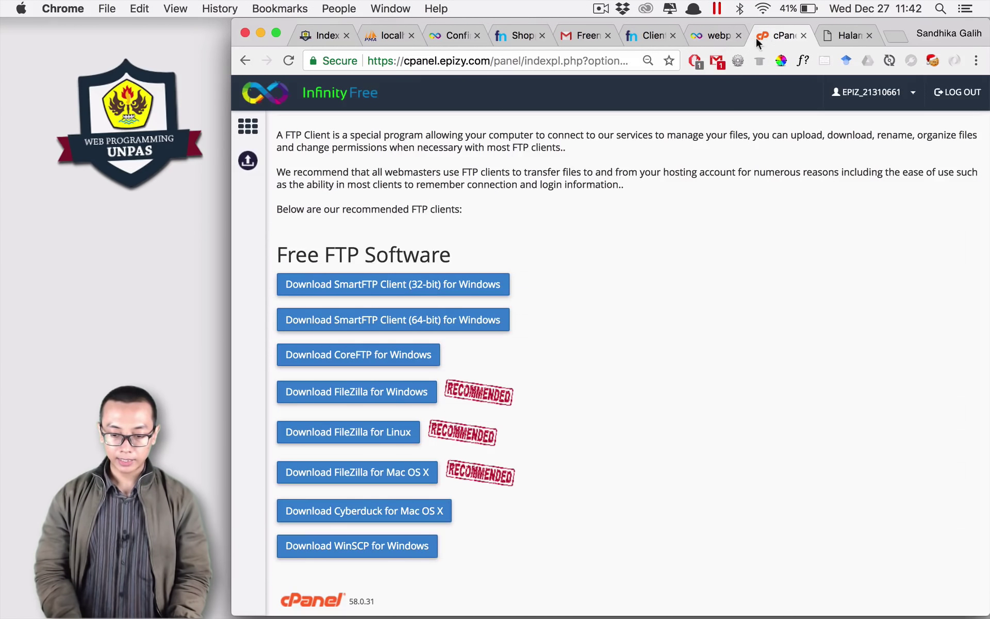
{"action": "left_click", "coordinate": [252, 132]}
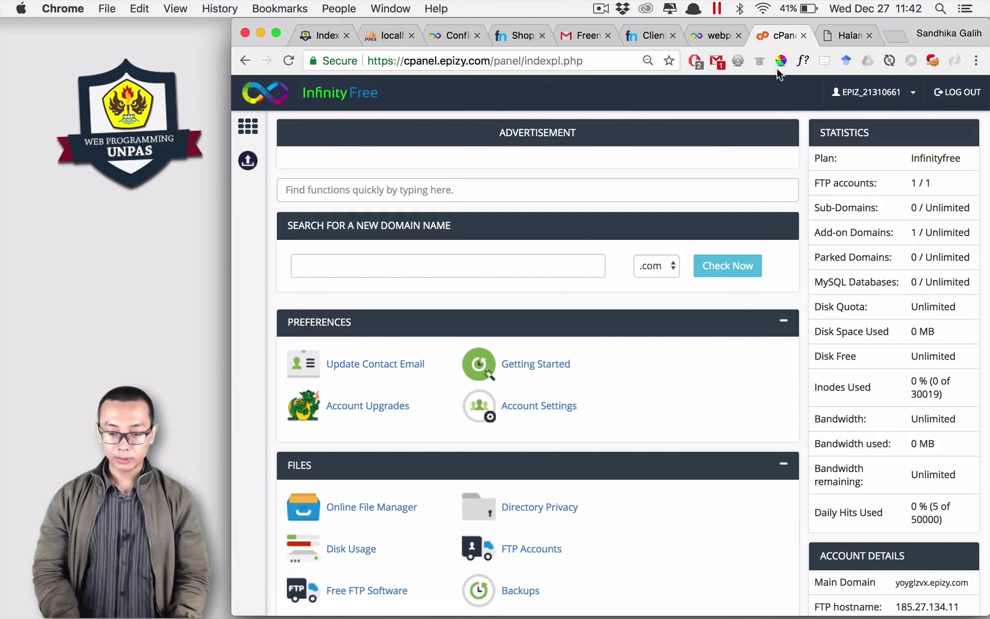
{"action": "left_click", "coordinate": [846, 36]}
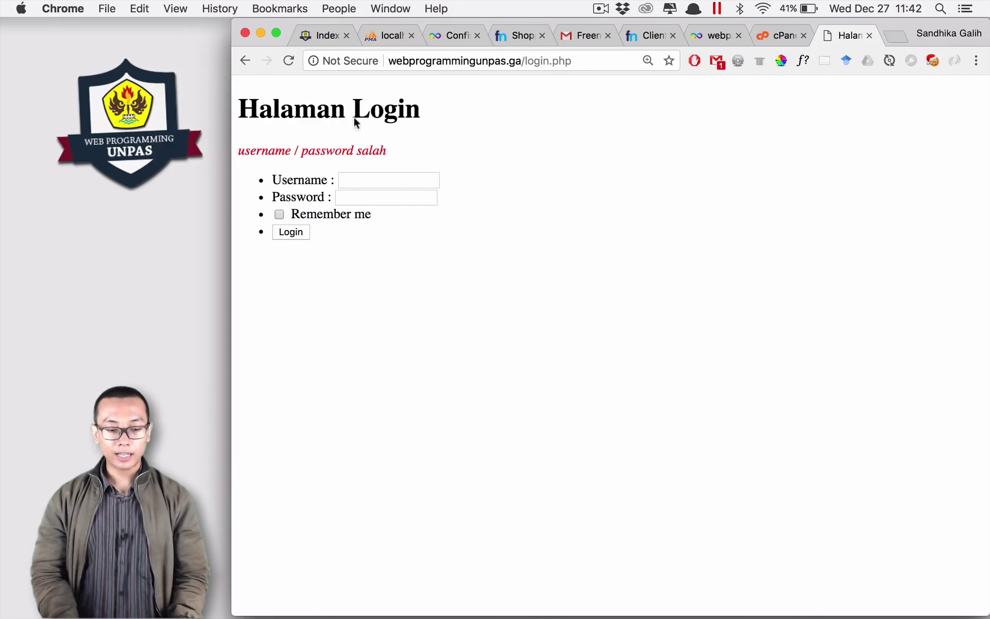
{"action": "triple_click", "coordinate": [356, 149]}
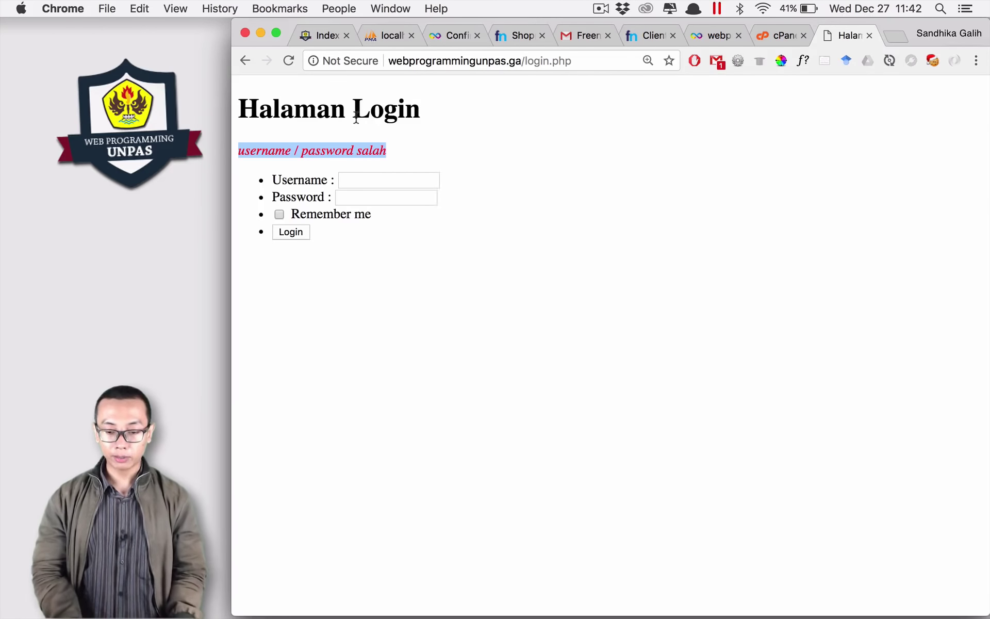
{"action": "left_click", "coordinate": [754, 36]}
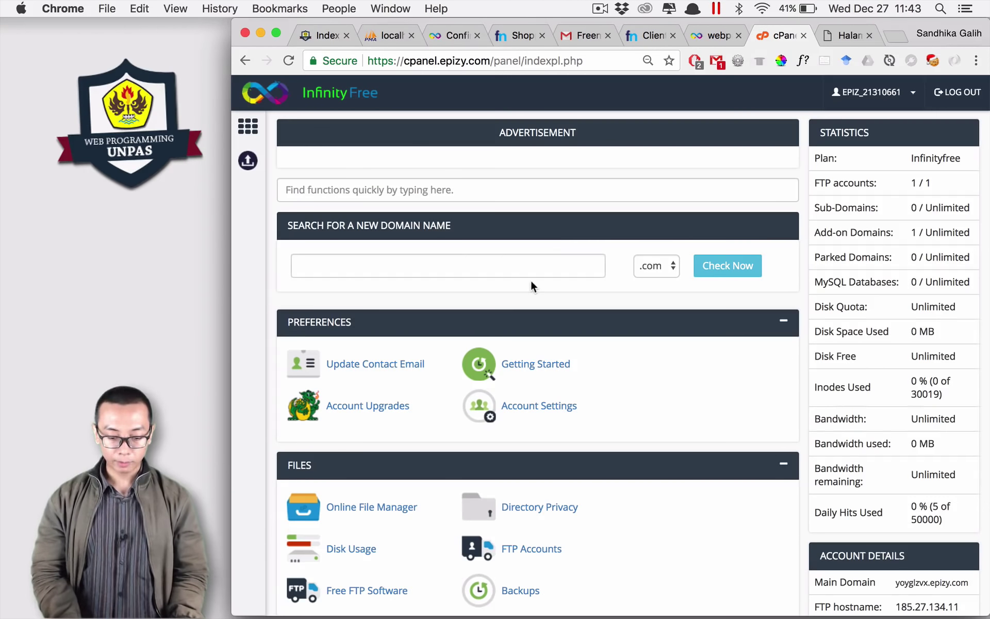
Step: Open Alter PHP Config and load the PHP directives for webprogrammingunpas.ga
{"action": "scroll", "coordinate": [530, 281], "scroll_direction": "down", "scroll_amount": 5}
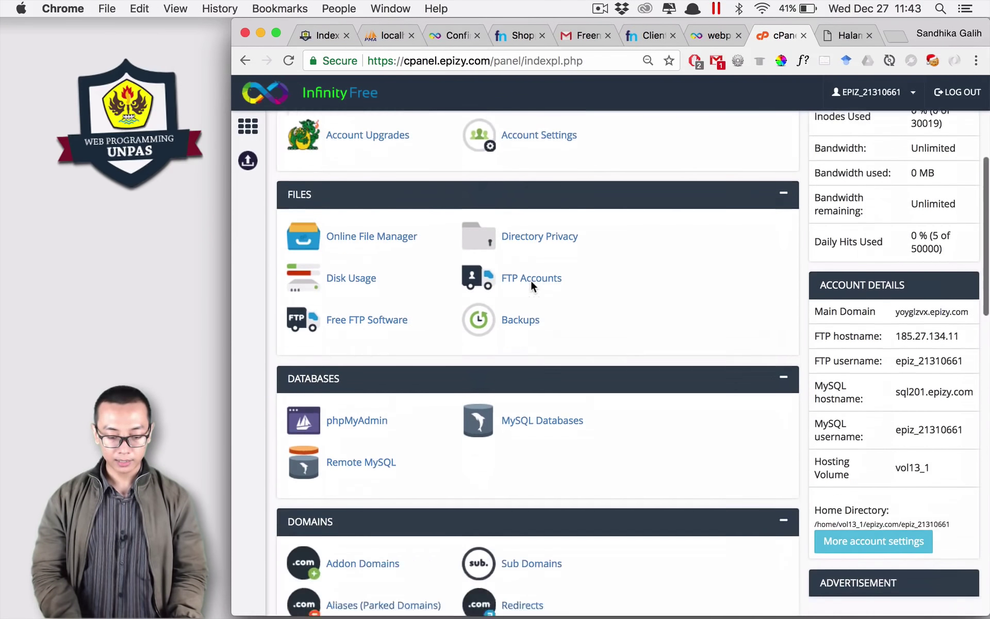
{"action": "scroll", "coordinate": [530, 280], "scroll_direction": "down", "scroll_amount": 5}
{"action": "scroll", "coordinate": [532, 283], "scroll_direction": "down", "scroll_amount": 4}
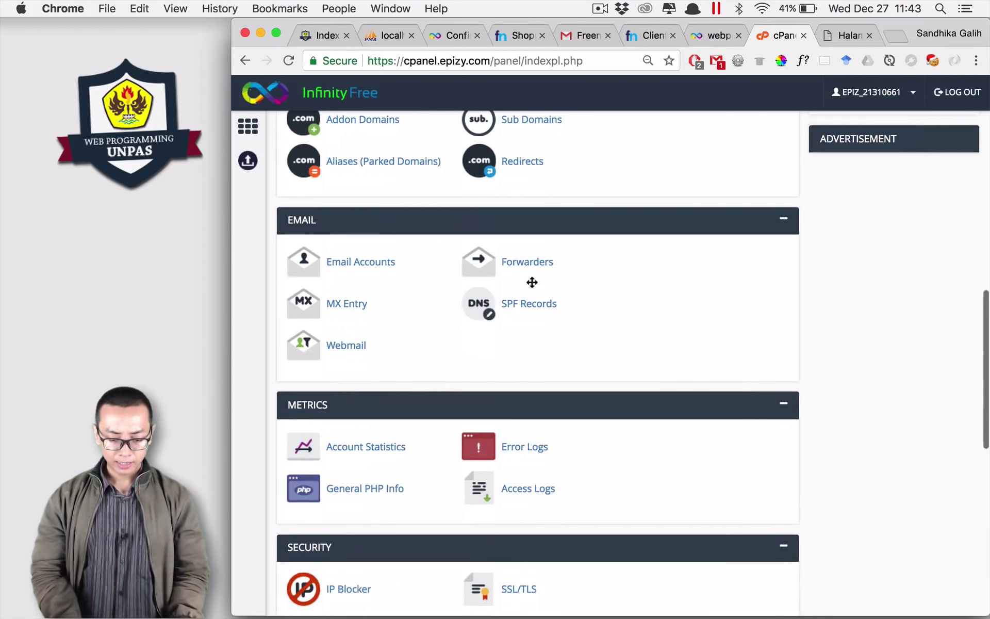
{"action": "scroll", "coordinate": [531, 280], "scroll_direction": "down", "scroll_amount": 4}
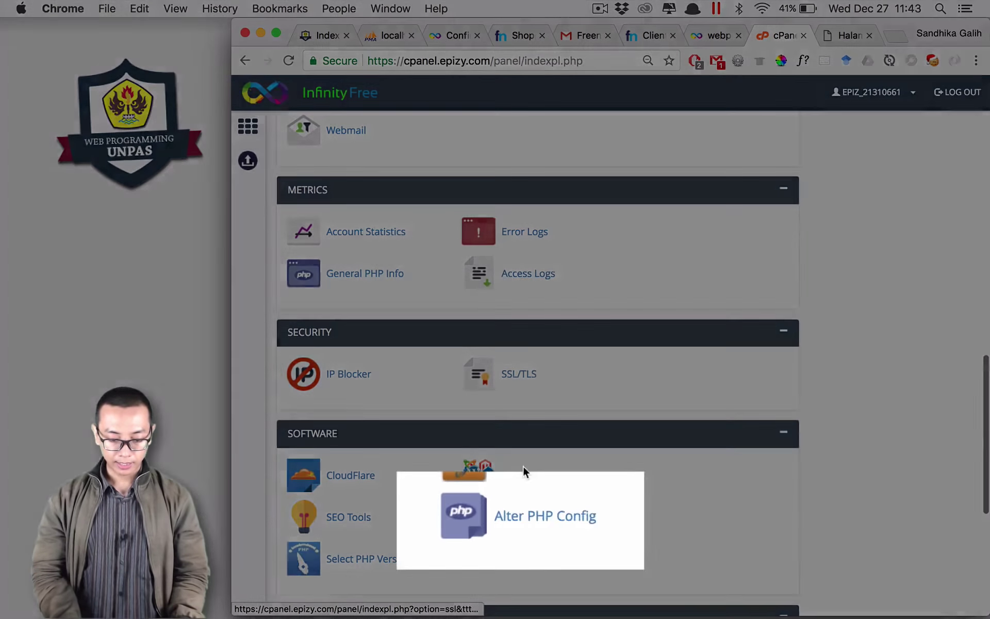
{"action": "scroll", "coordinate": [541, 480], "scroll_direction": "down", "scroll_amount": 1}
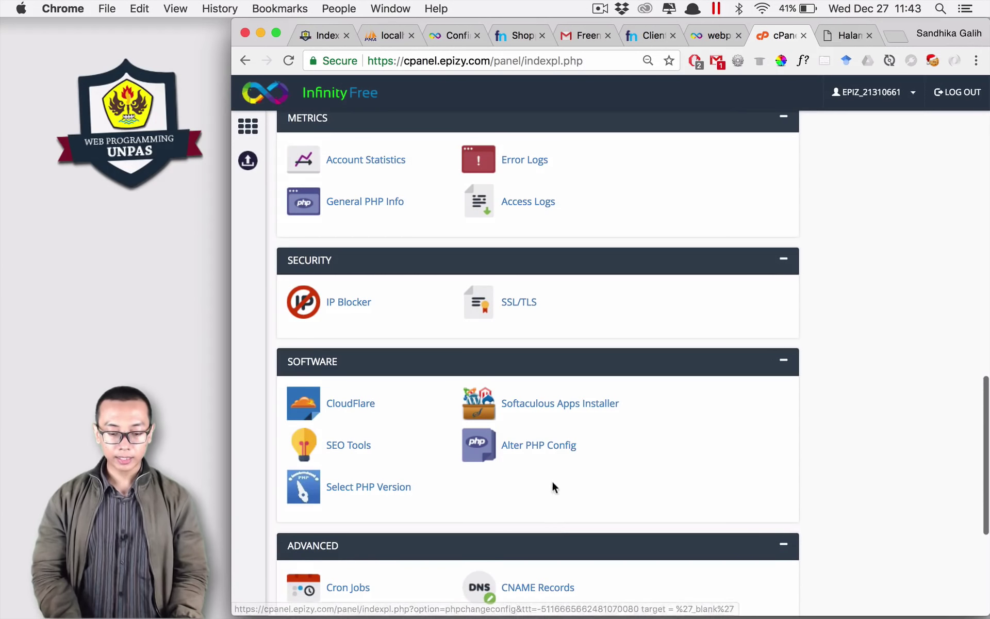
{"action": "left_click", "coordinate": [557, 451]}
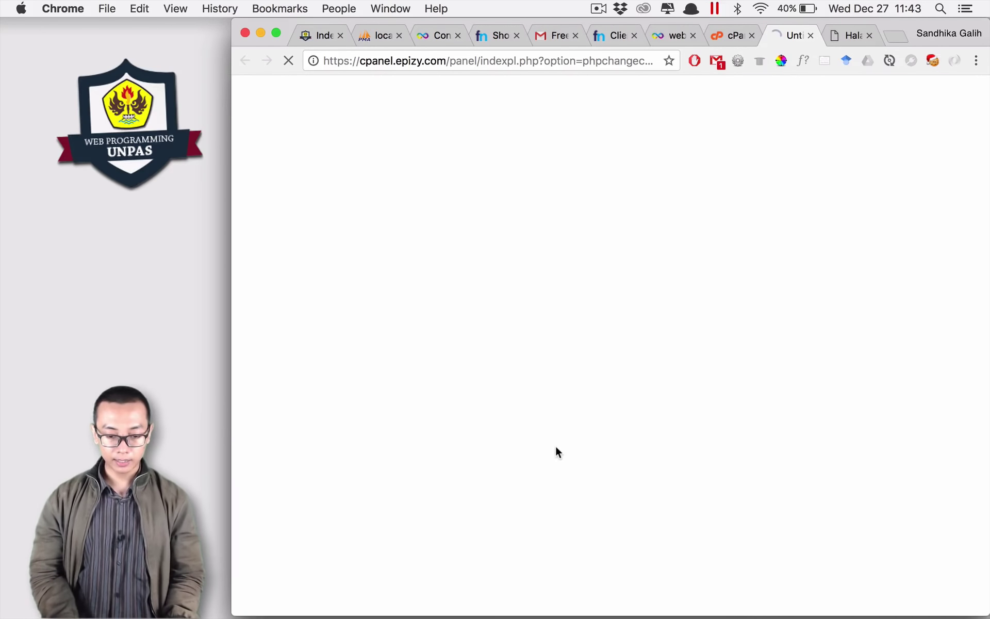
{"action": "left_click", "coordinate": [338, 206]}
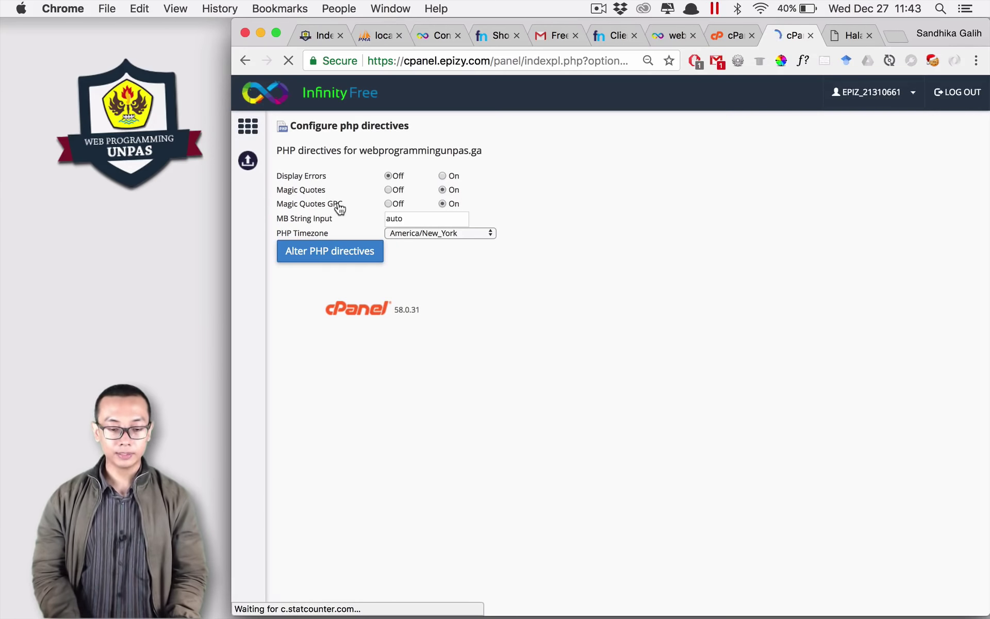
{"action": "key", "text": "super+equal"}
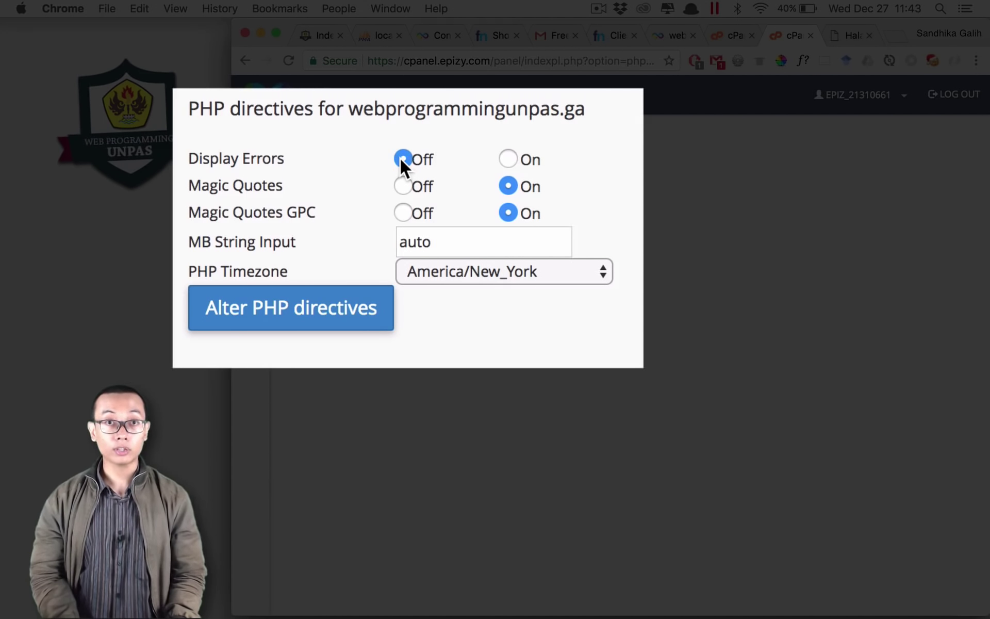
Step: Turn Display Errors on, set PHP Timezone to Asia/Jakarta, and save the directives
{"action": "left_click", "coordinate": [508, 158]}
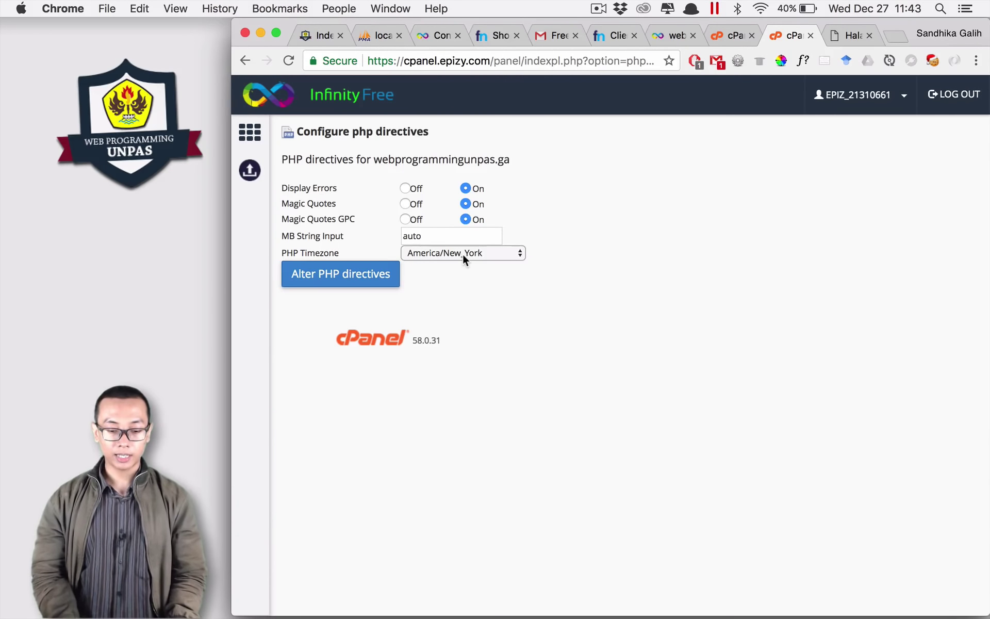
{"action": "left_click", "coordinate": [504, 273]}
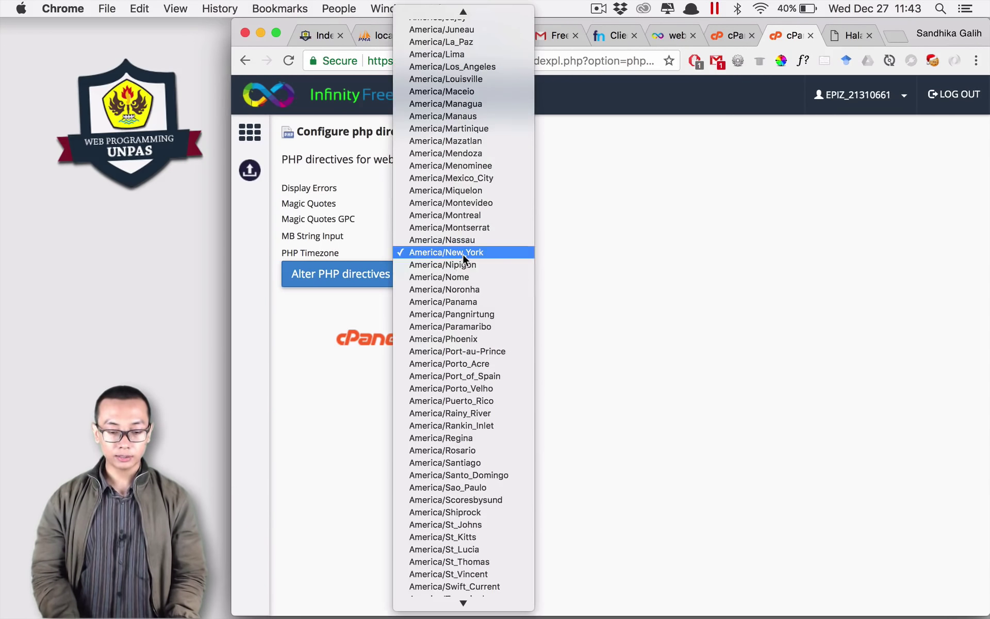
{"action": "scroll", "coordinate": [463, 357], "scroll_direction": "down", "scroll_amount": 15}
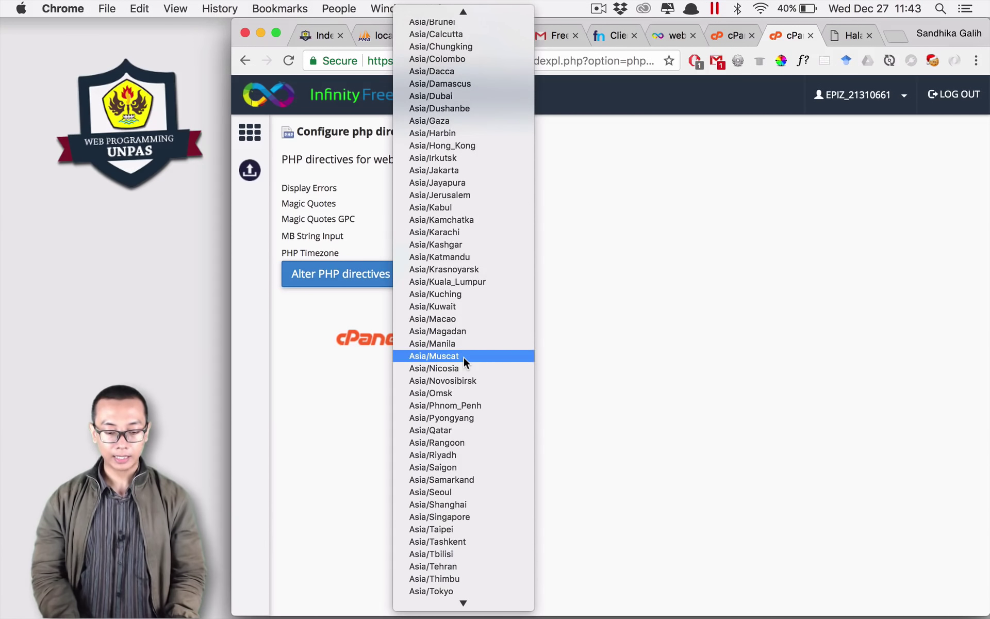
{"action": "scroll", "coordinate": [463, 357], "scroll_direction": "up", "scroll_amount": 6}
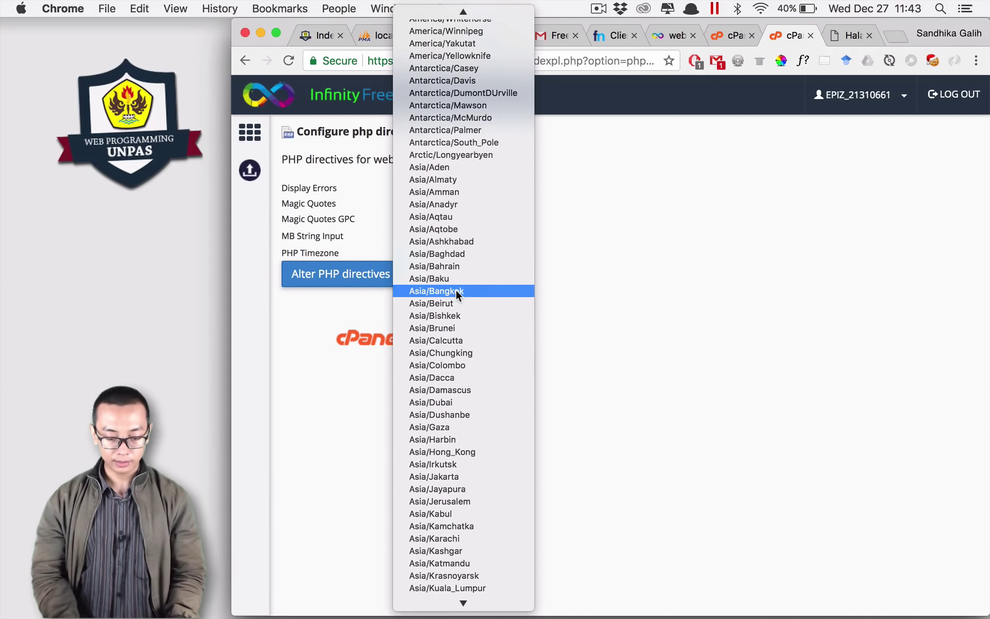
{"action": "left_click", "coordinate": [435, 476]}
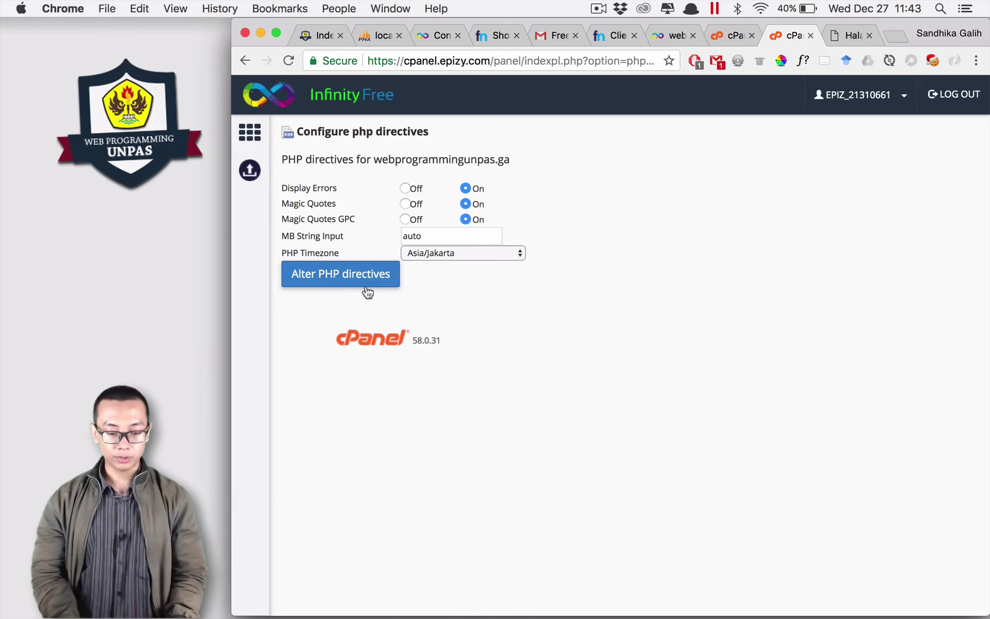
{"action": "left_click", "coordinate": [331, 280]}
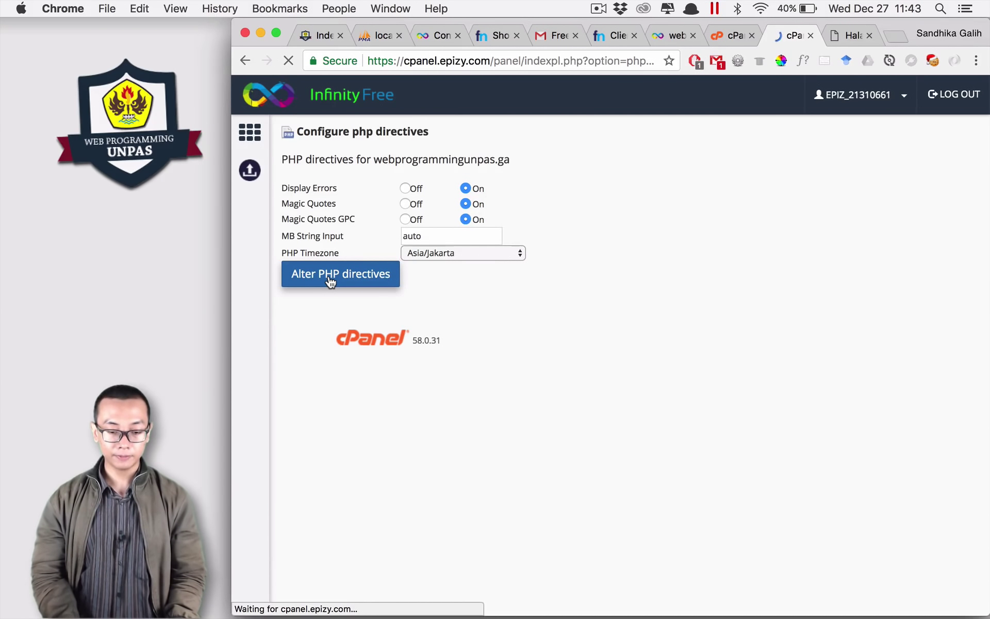
{"action": "left_click", "coordinate": [810, 36]}
Step: Reload login.php with form resubmission to reveal the mysqli_connect connection warnings
{"action": "left_click", "coordinate": [775, 35]}
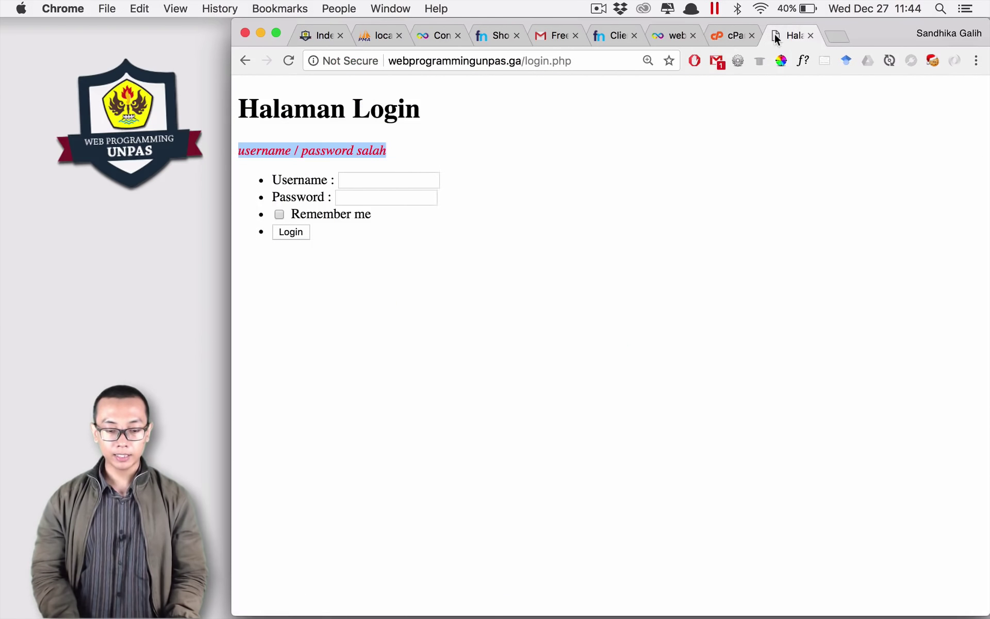
{"action": "key", "text": "super+r"}
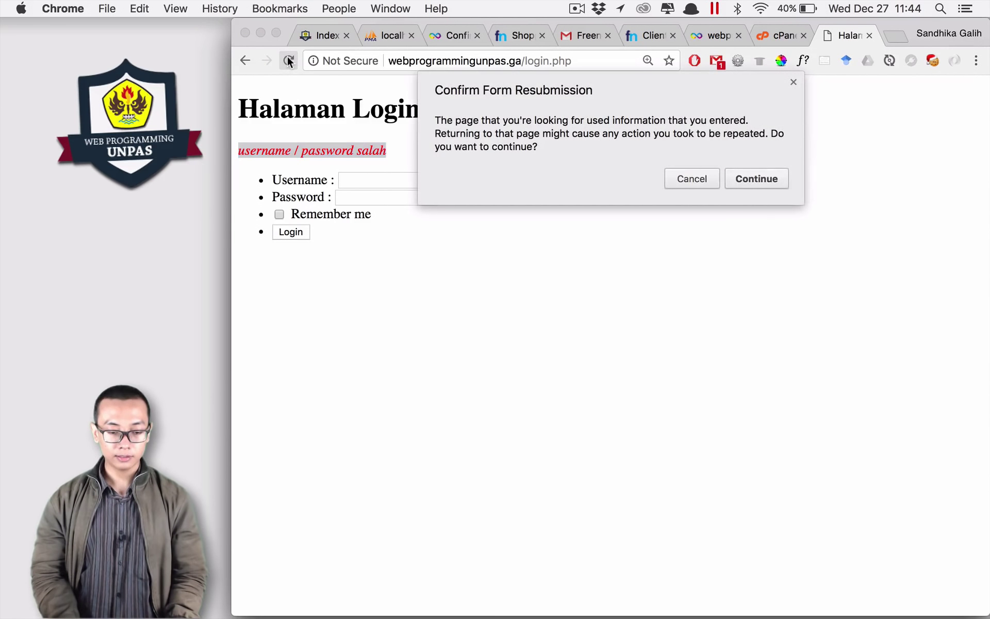
{"action": "left_click", "coordinate": [756, 175]}
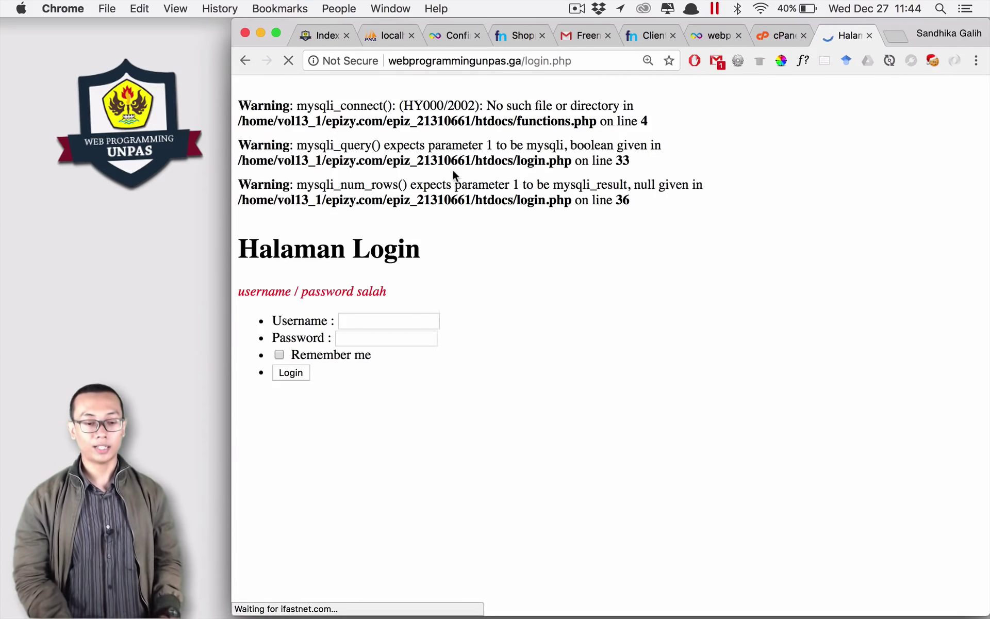
{"action": "left_click_drag", "start_coordinate": [470, 103], "coordinate": [470, 200]}
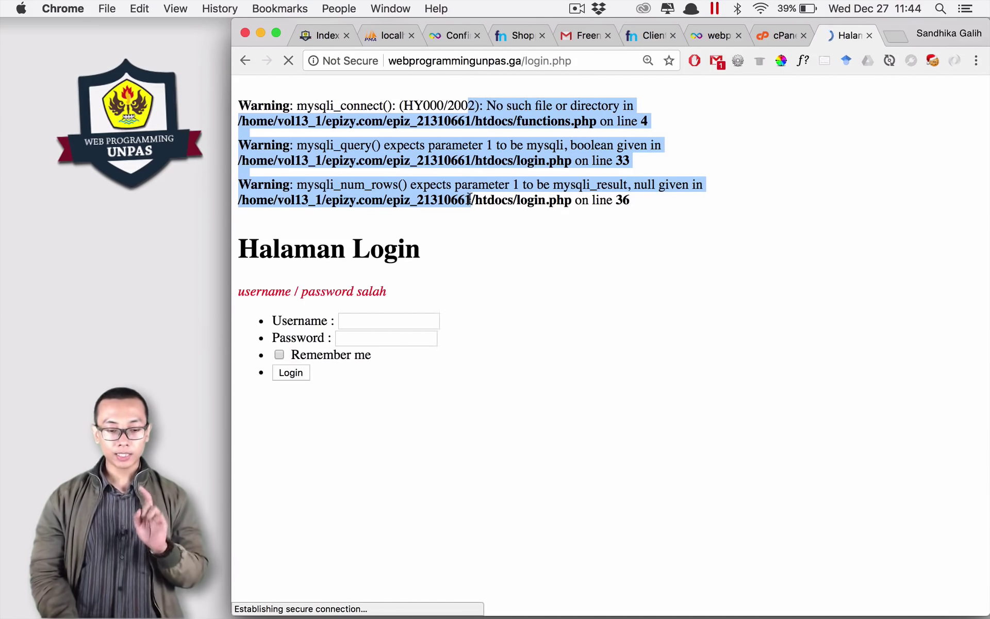
{"action": "double_click", "coordinate": [377, 107]}
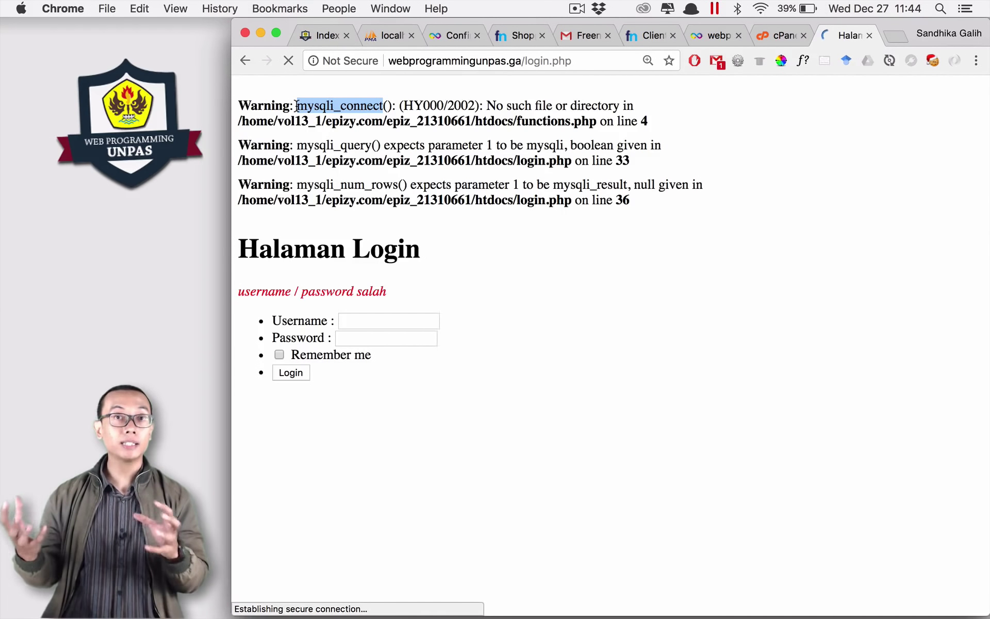
{"action": "left_click", "coordinate": [795, 182]}
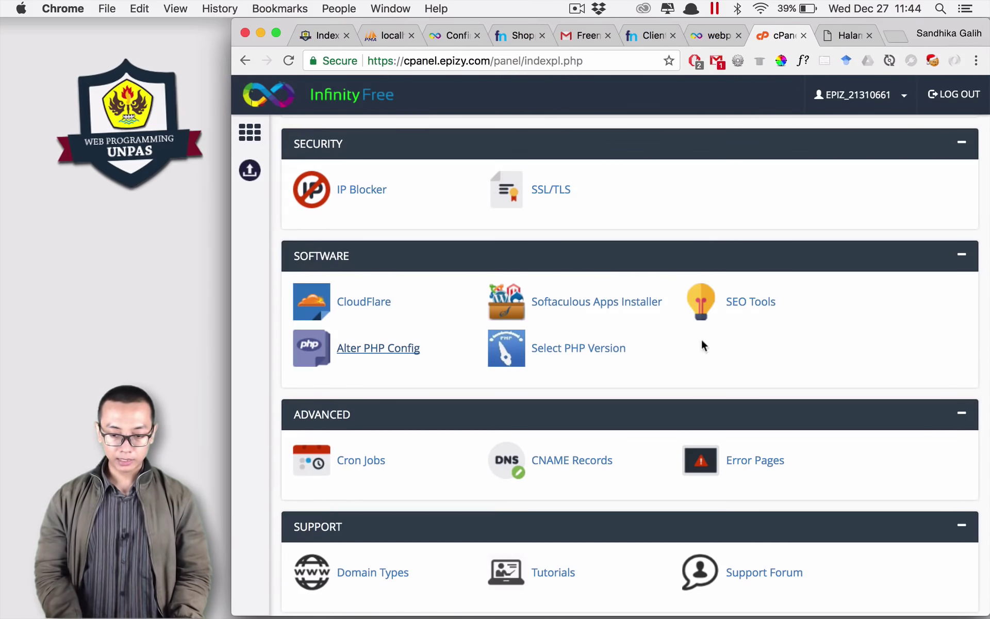
Step: Open phpMyAdmin from the Databases section, which reports No Databases on this account
{"action": "scroll", "coordinate": [657, 298], "scroll_direction": "up", "scroll_amount": 3}
{"action": "scroll", "coordinate": [658, 299], "scroll_direction": "up", "scroll_amount": 10}
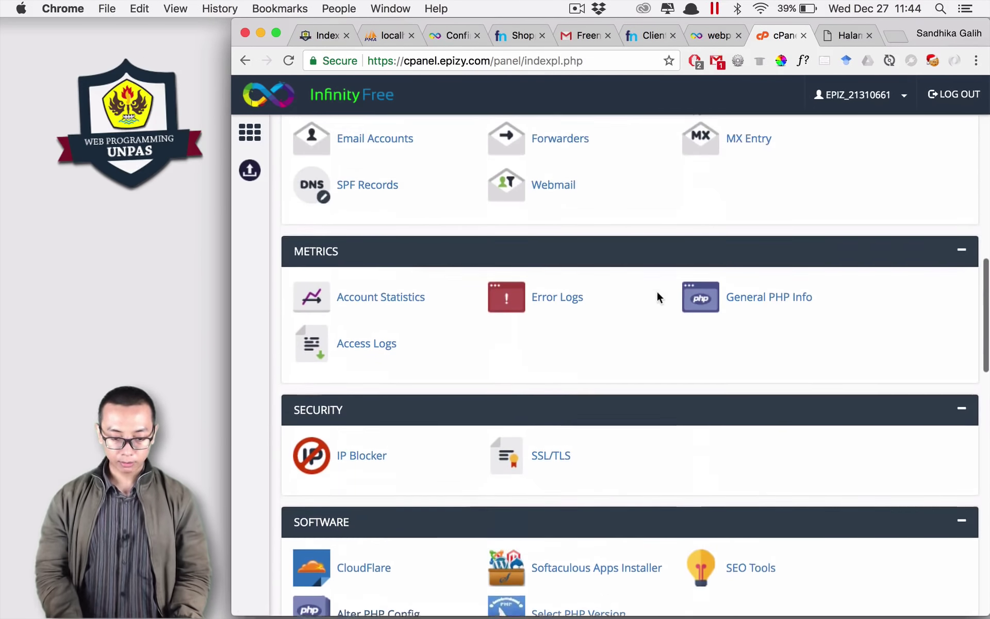
{"action": "scroll", "coordinate": [658, 293], "scroll_direction": "up", "scroll_amount": 3}
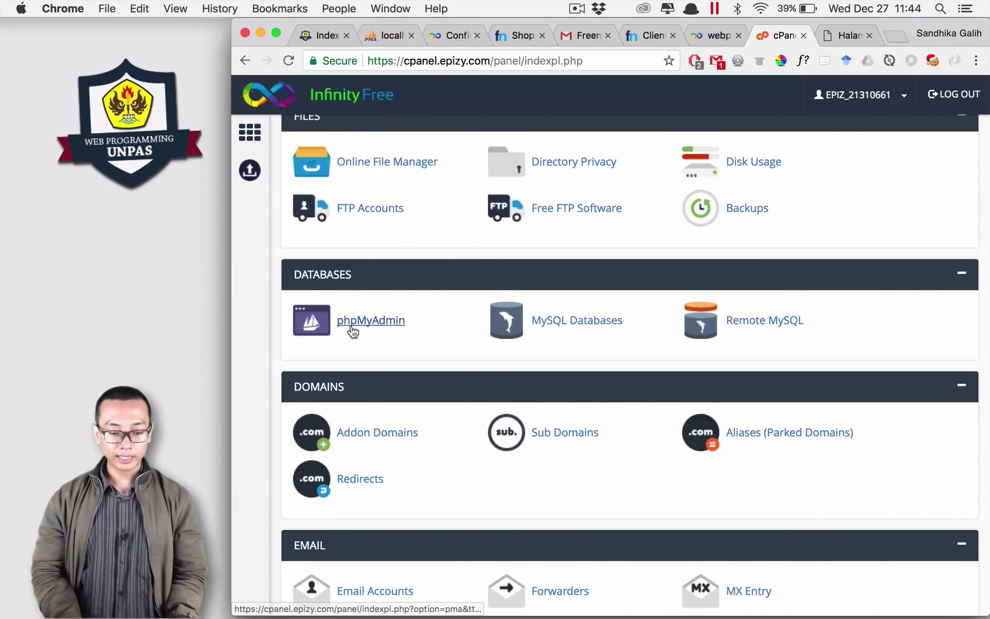
{"action": "left_click", "coordinate": [386, 322]}
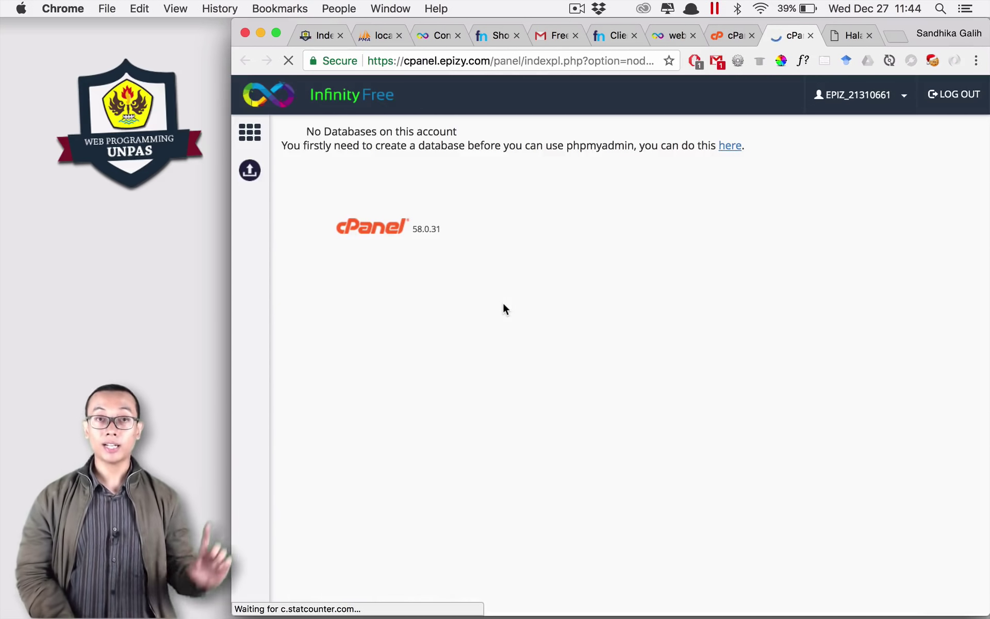
{"action": "triple_click", "coordinate": [347, 130]}
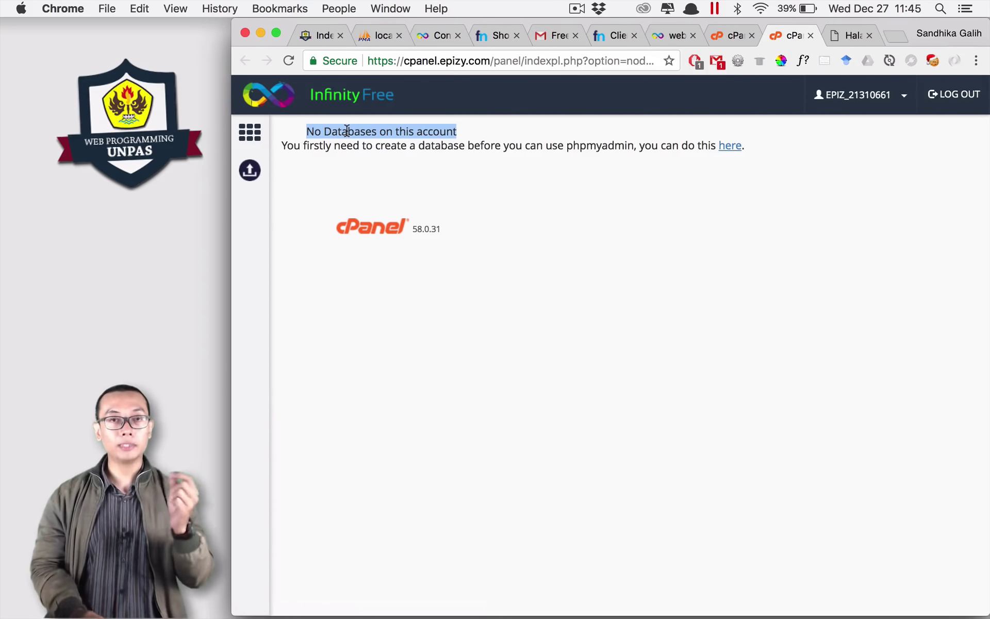
{"action": "double_click", "coordinate": [424, 145]}
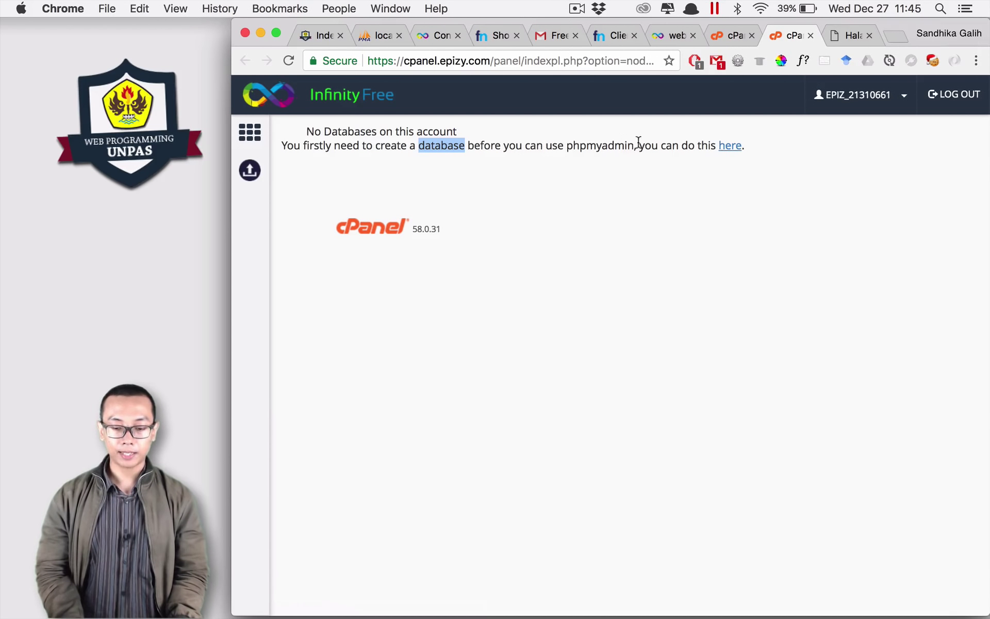
{"action": "left_click", "coordinate": [732, 149]}
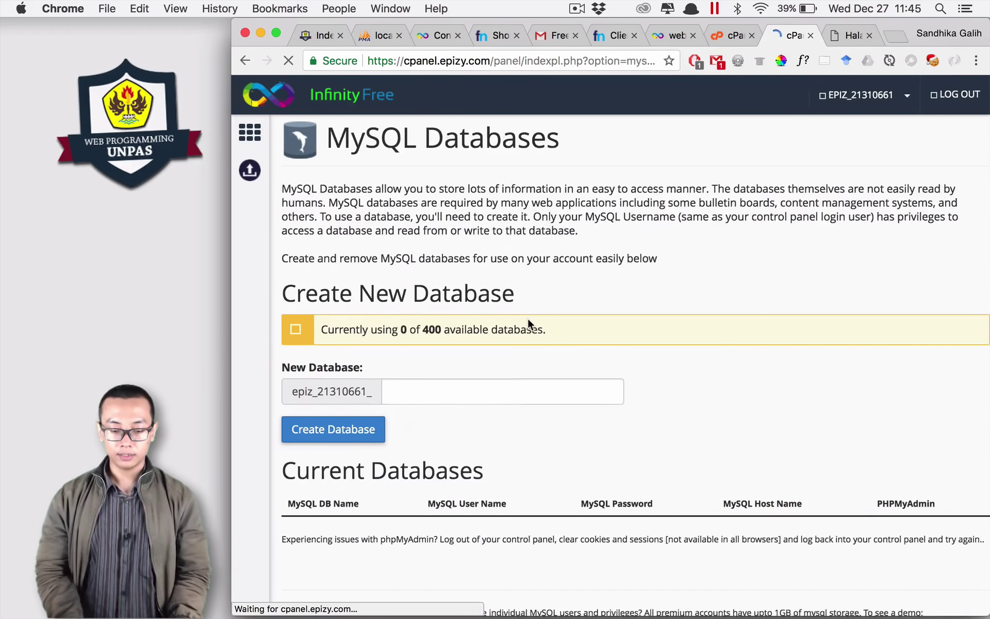
{"action": "scroll", "coordinate": [527, 318], "scroll_direction": "down", "scroll_amount": 3}
{"action": "left_click", "coordinate": [392, 281]}
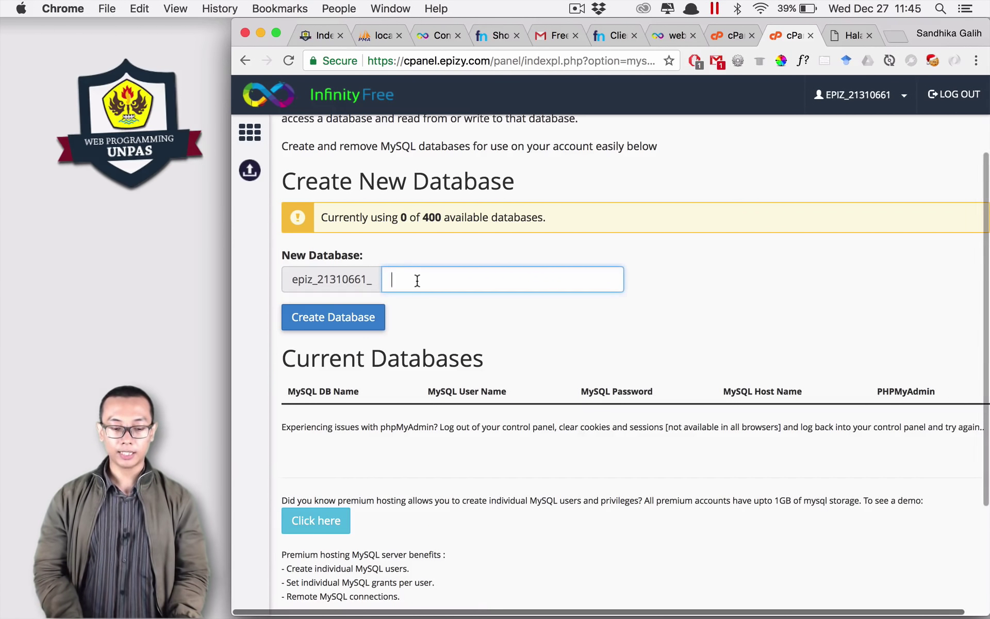
{"action": "scroll", "coordinate": [400, 255], "scroll_direction": "up", "scroll_amount": 1}
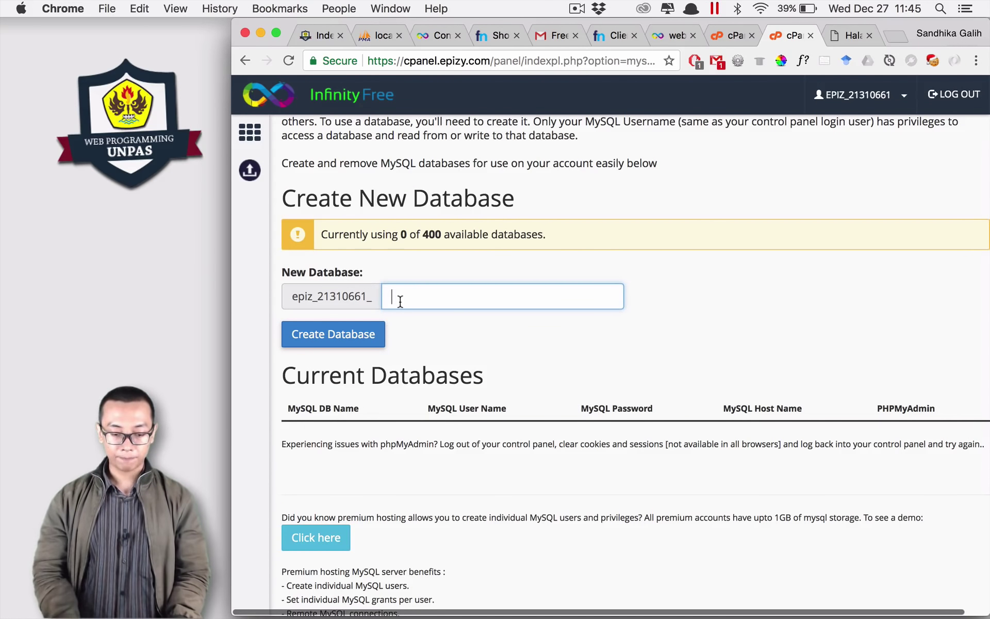
{"action": "type", "text": "phpdasar"}
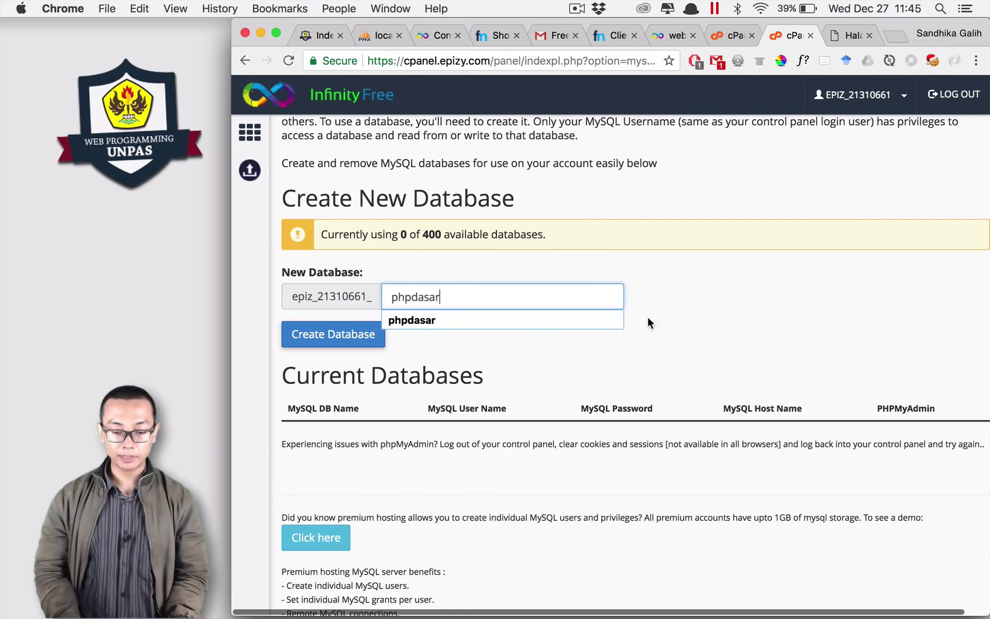
{"action": "left_click", "coordinate": [699, 316]}
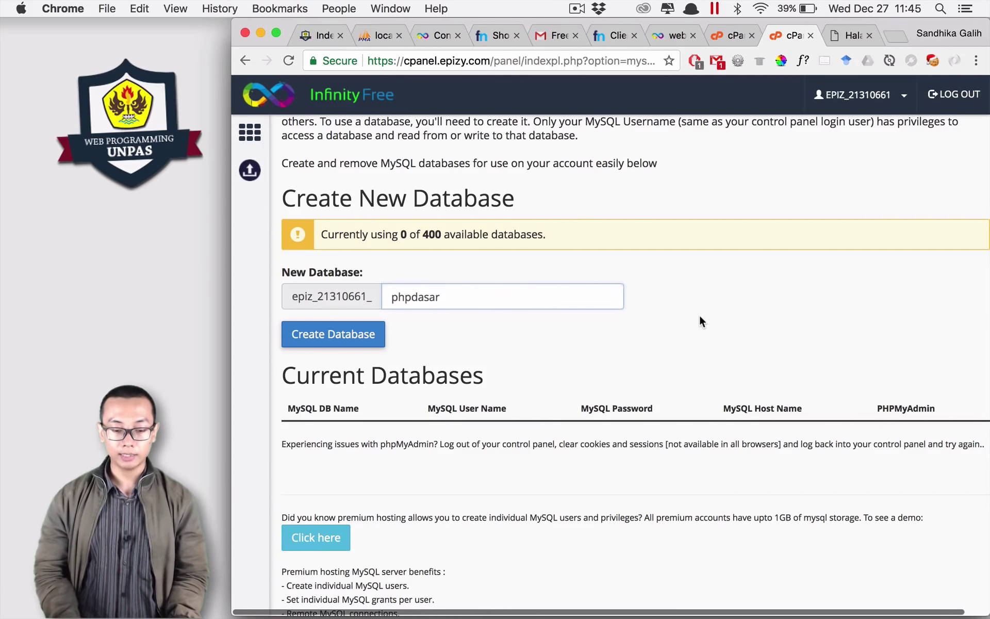
{"action": "left_click", "coordinate": [336, 336]}
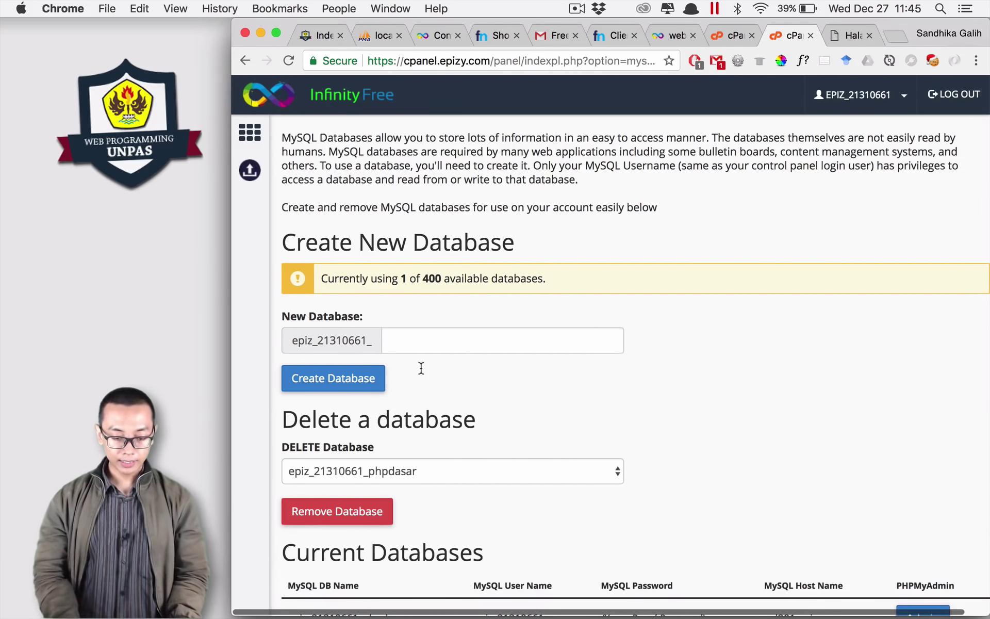
{"action": "scroll", "coordinate": [421, 367], "scroll_direction": "down", "scroll_amount": 5}
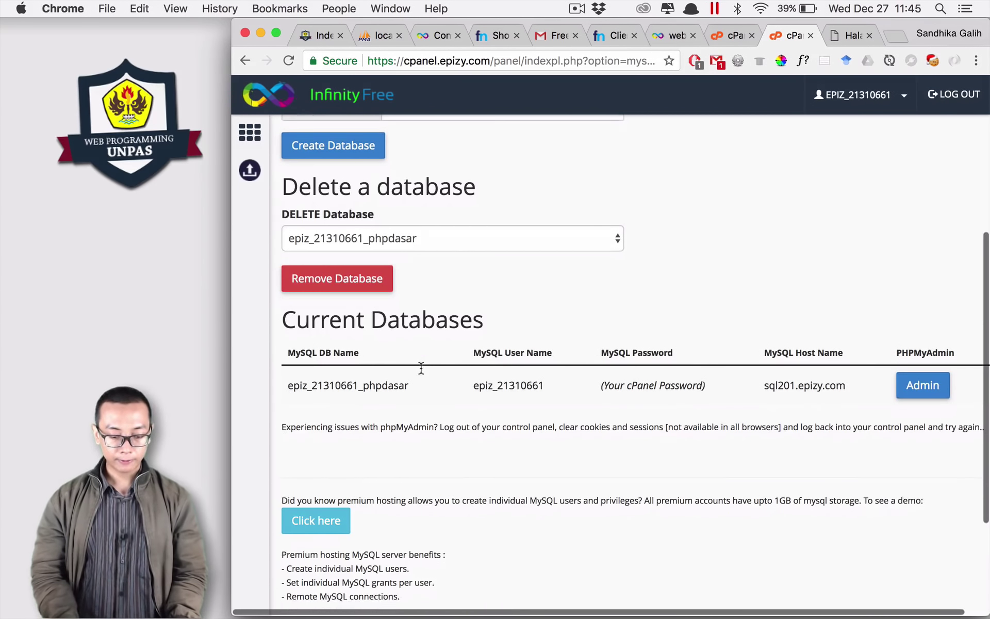
{"action": "left_click_drag", "start_coordinate": [283, 376], "coordinate": [846, 373]}
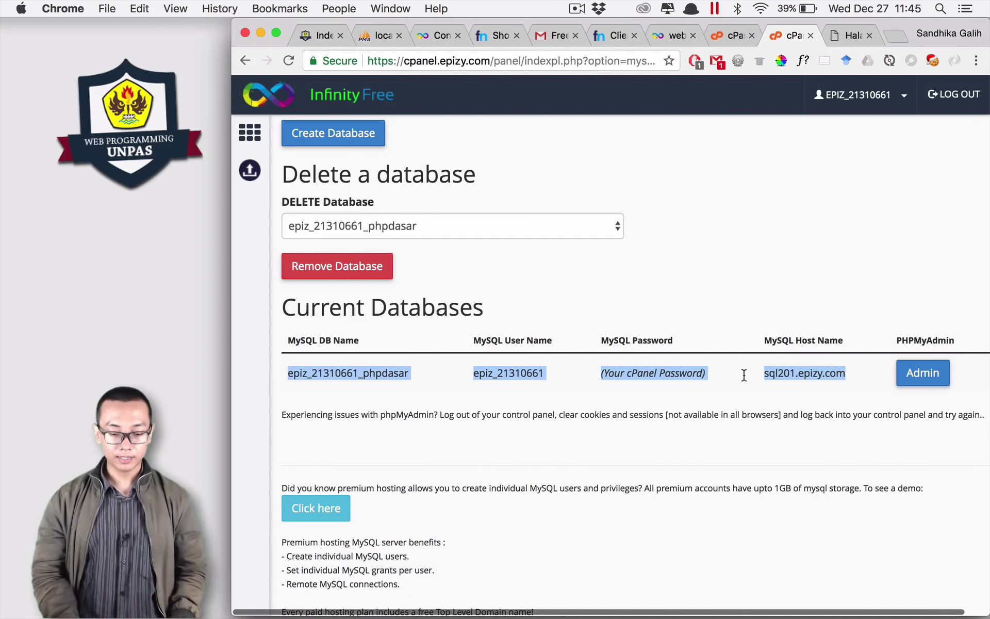
{"action": "left_click", "coordinate": [382, 375]}
{"action": "double_click", "coordinate": [383, 375]}
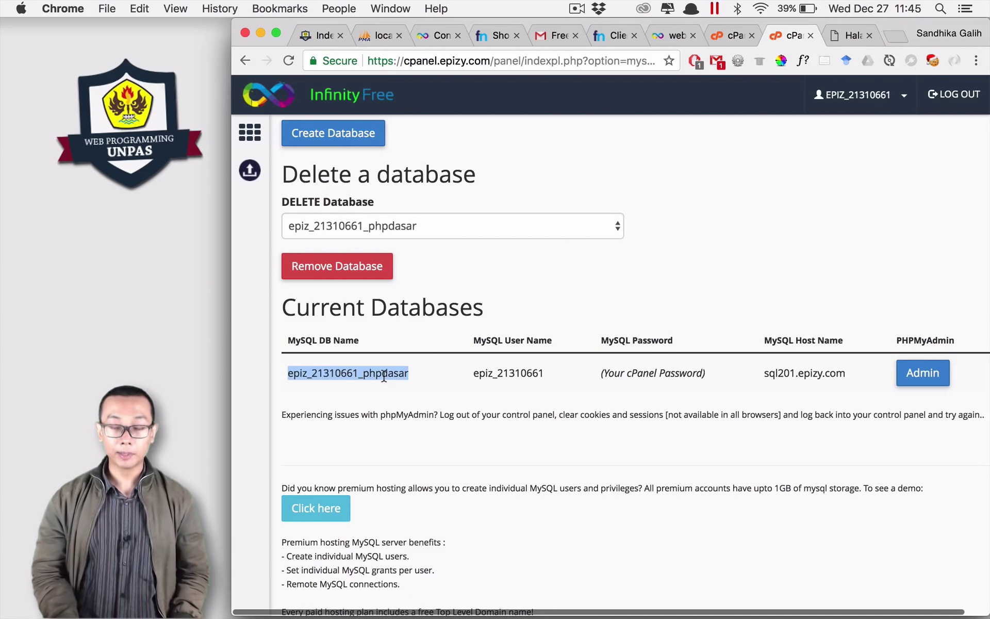
{"action": "left_click_drag", "start_coordinate": [366, 375], "coordinate": [288, 375]}
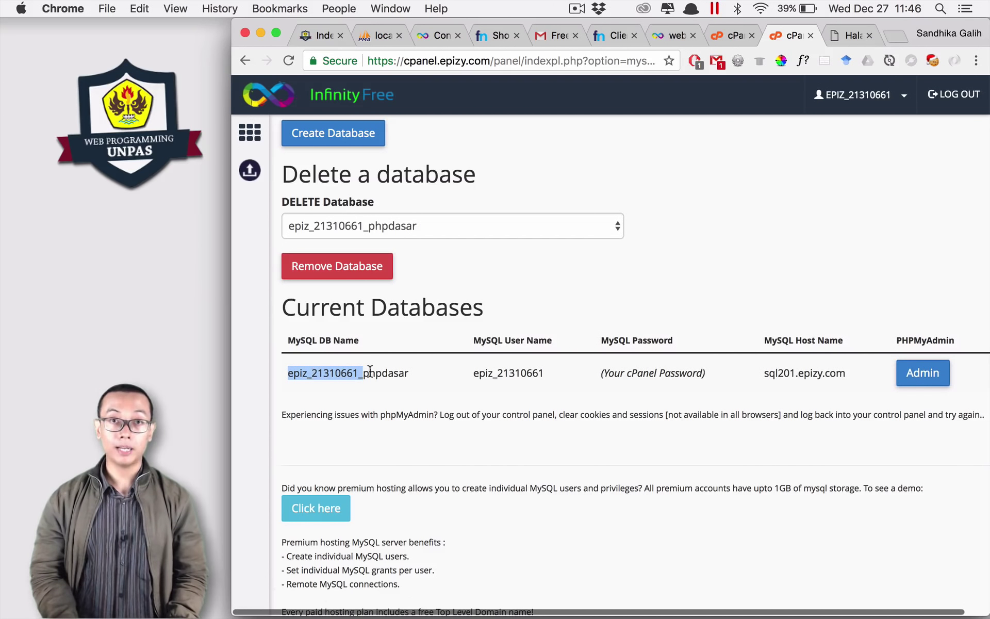
{"action": "double_click", "coordinate": [487, 373]}
{"action": "double_click", "coordinate": [683, 373]}
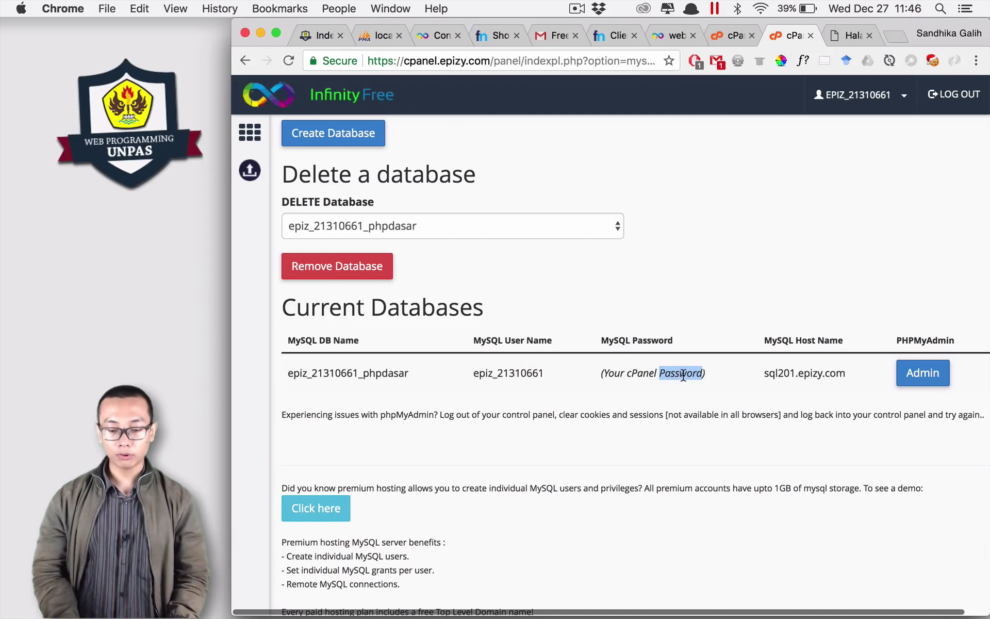
{"action": "left_click_drag", "start_coordinate": [764, 372], "coordinate": [857, 377]}
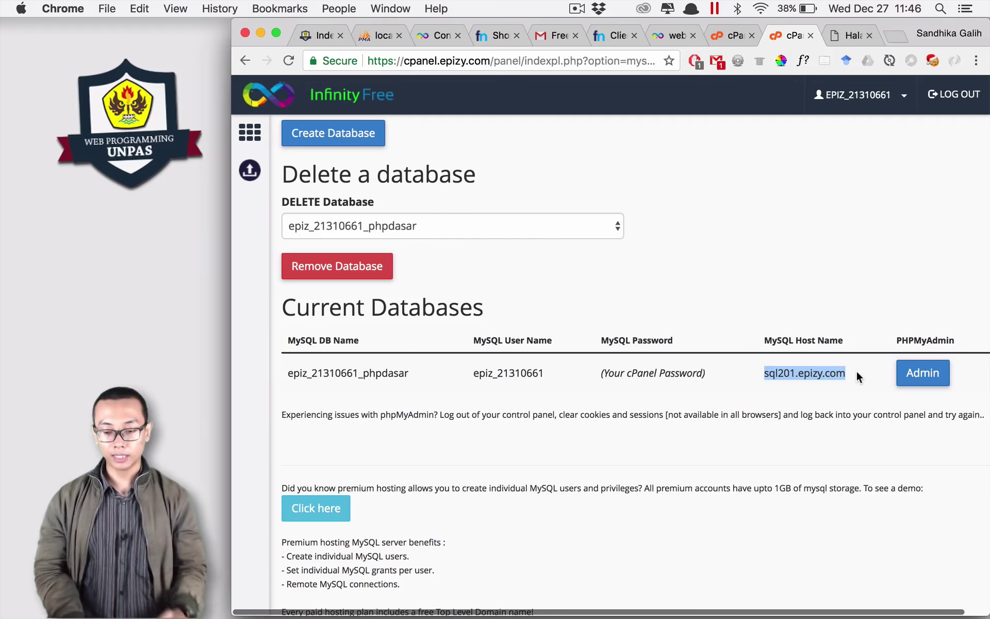
{"action": "left_click", "coordinate": [782, 372]}
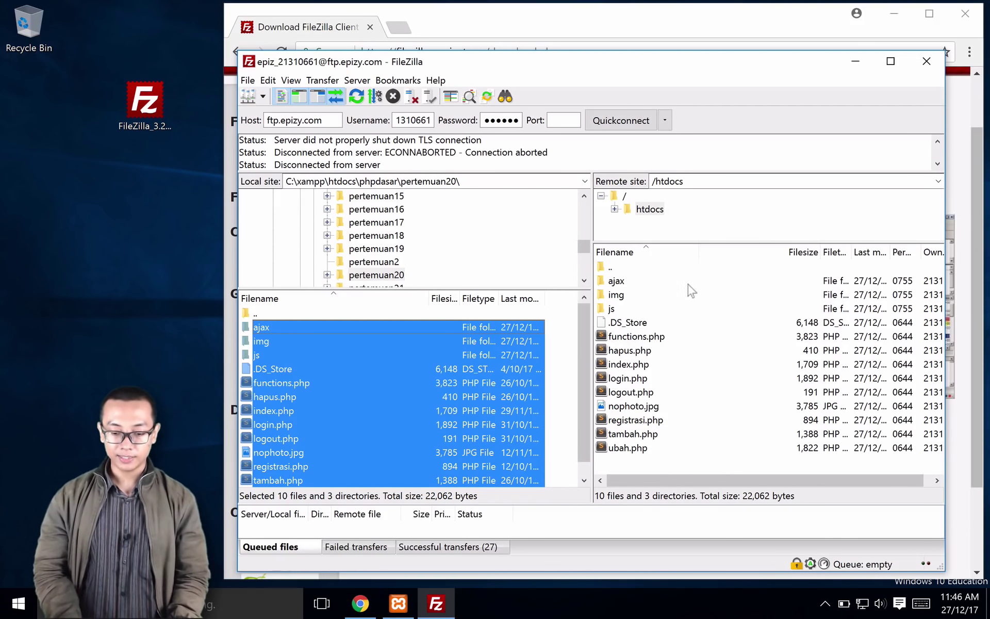
Step: Select the remote functions.php and open its context menu
{"action": "left_click", "coordinate": [639, 338]}
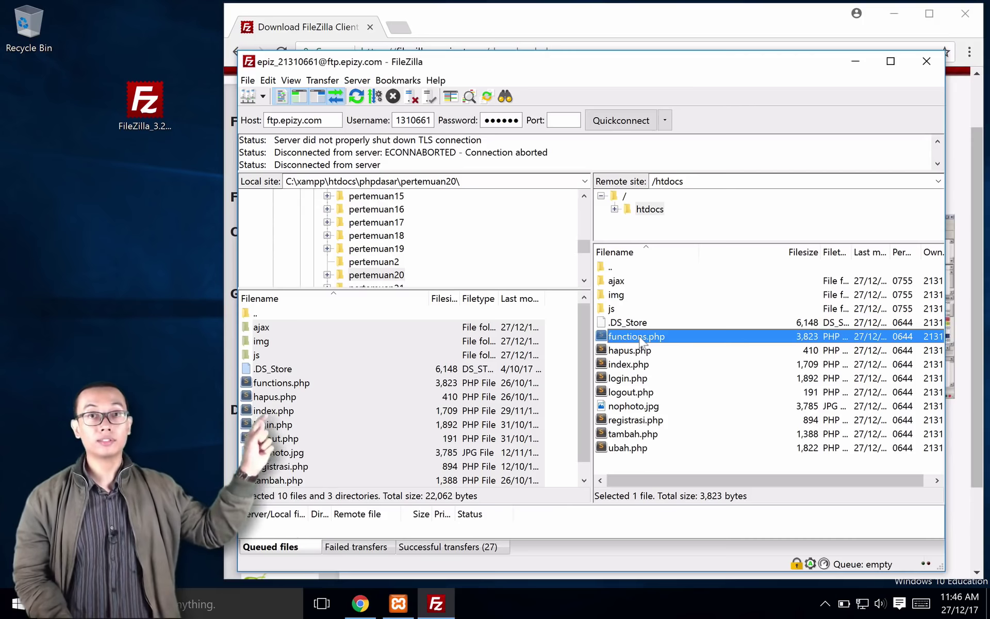
{"action": "right_click", "coordinate": [640, 340]}
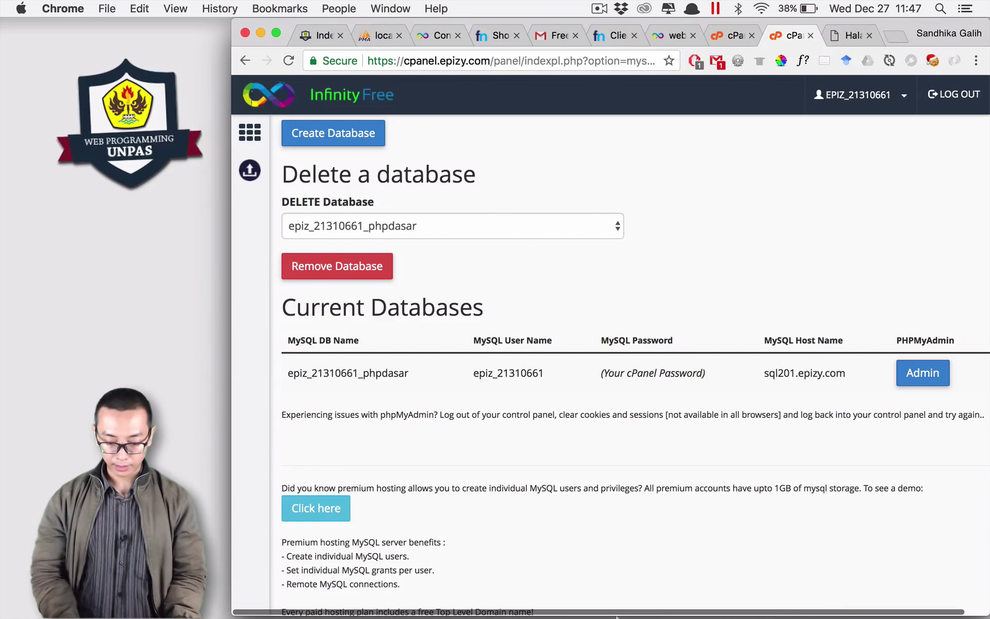
Step: Start a new Transmit favorite named webprogrammingunpas.ga
{"action": "mouse_move", "coordinate": [617, 616]}
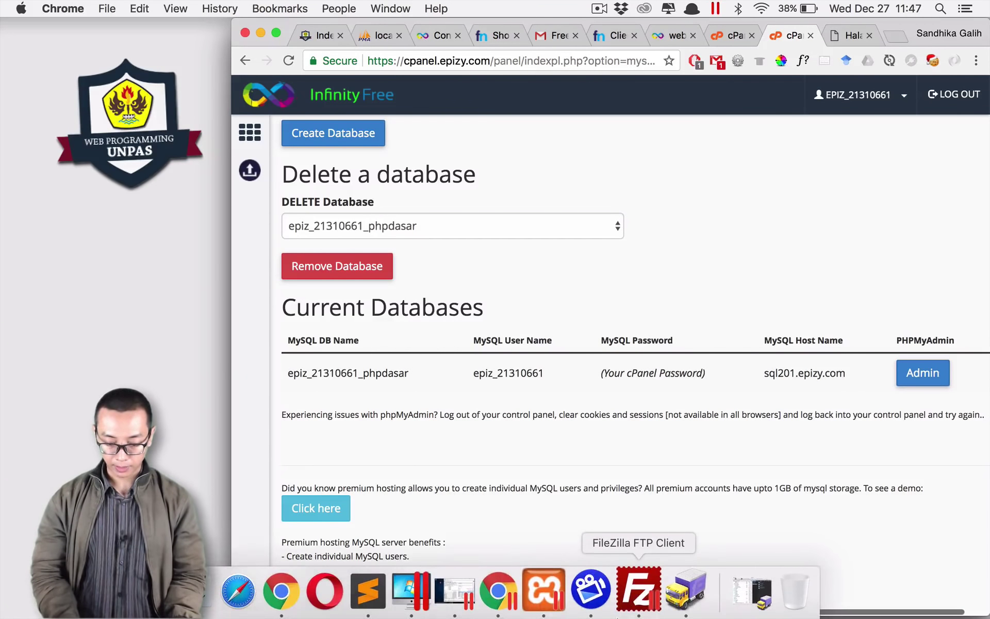
{"action": "left_click", "coordinate": [614, 592]}
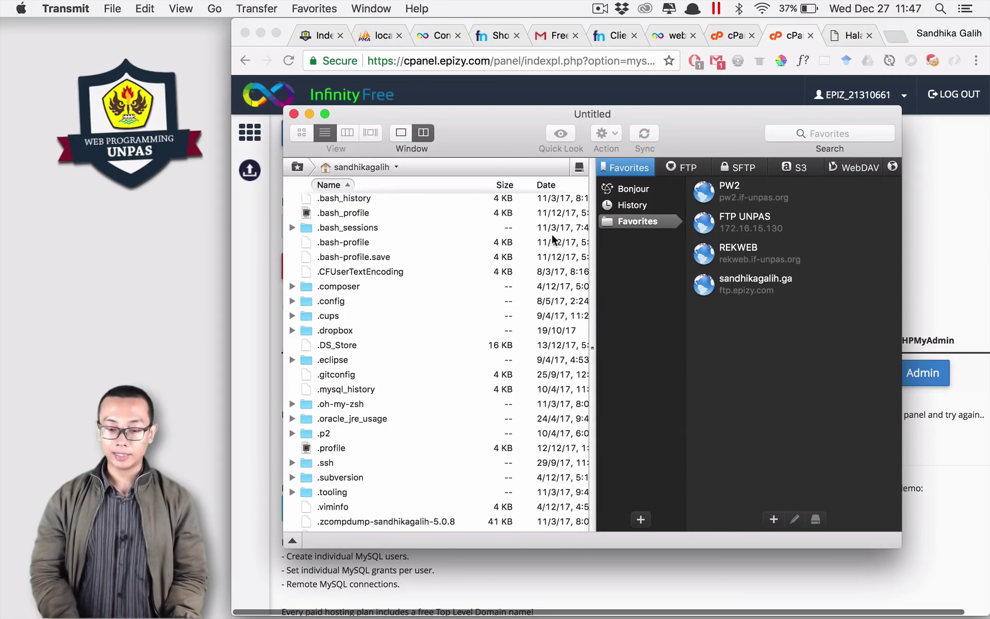
{"action": "left_click_drag", "start_coordinate": [666, 123], "coordinate": [667, 160]}
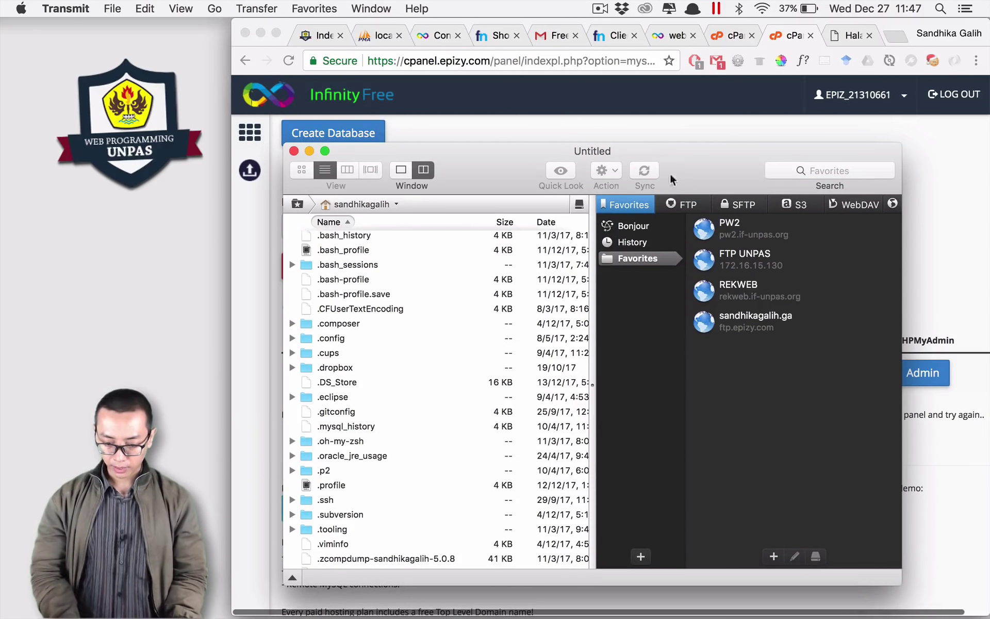
{"action": "left_click", "coordinate": [773, 556]}
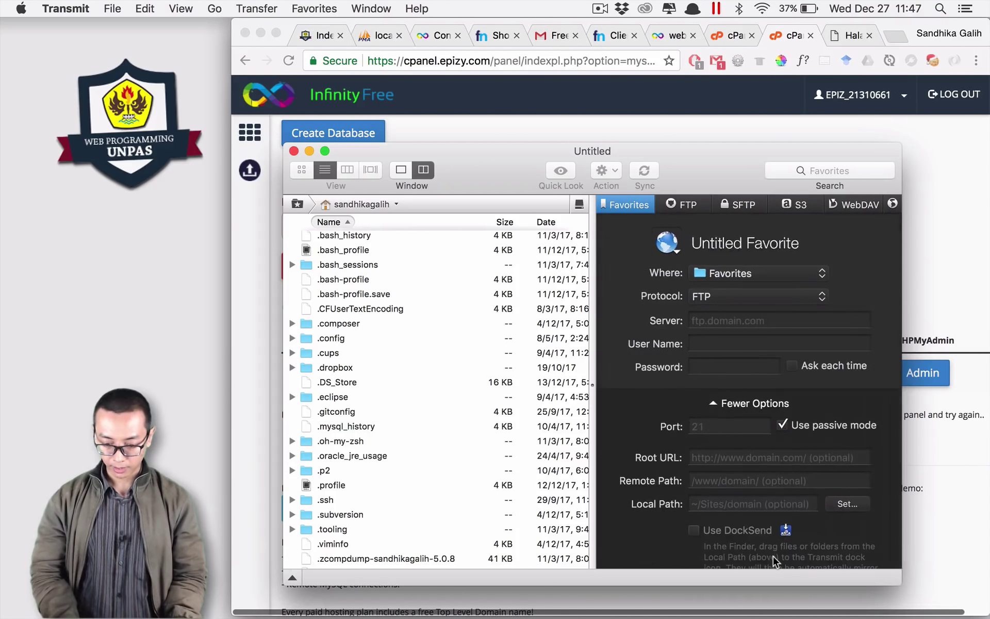
{"action": "type", "text": "webprogrammingunpas.ga"}
{"action": "key", "text": "Tab"}
Step: Fill in the FTP username copied from the control panel's FTP Accounts page
{"action": "left_click", "coordinate": [724, 35]}
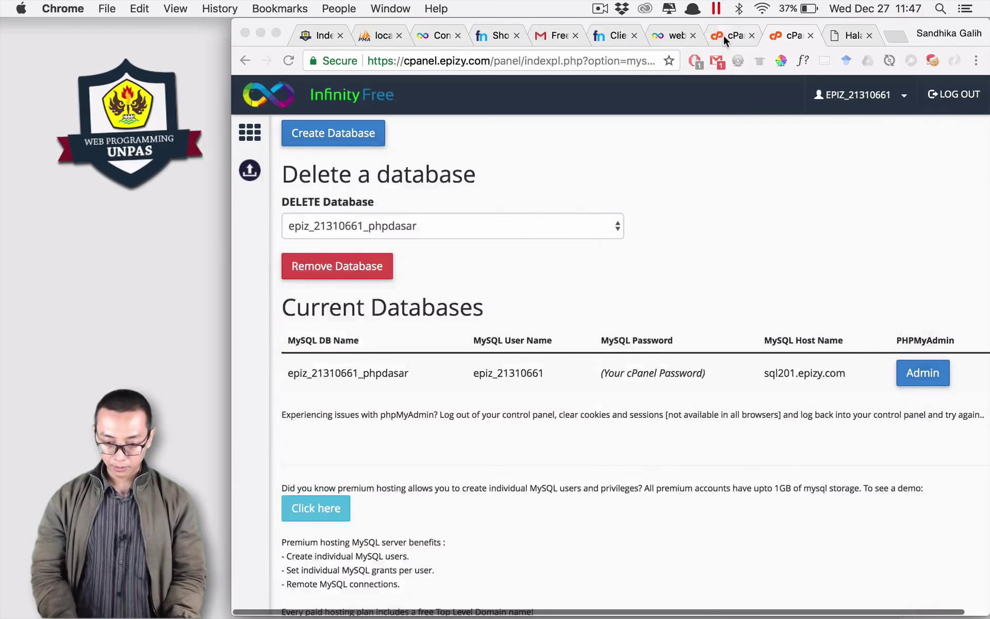
{"action": "left_click", "coordinate": [723, 35]}
{"action": "scroll", "coordinate": [673, 258], "scroll_direction": "up", "scroll_amount": 3}
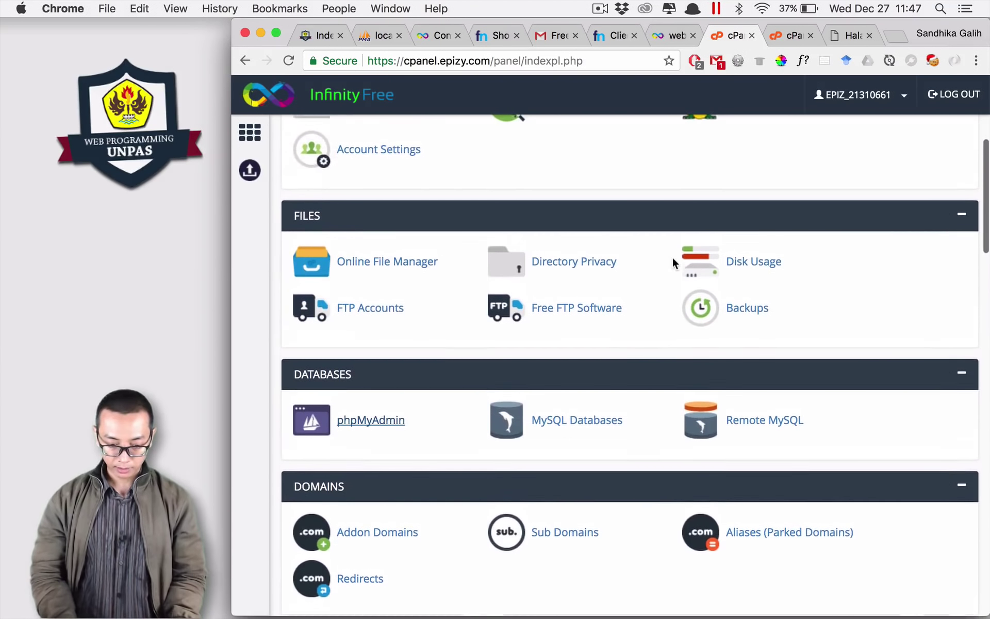
{"action": "left_click", "coordinate": [362, 308]}
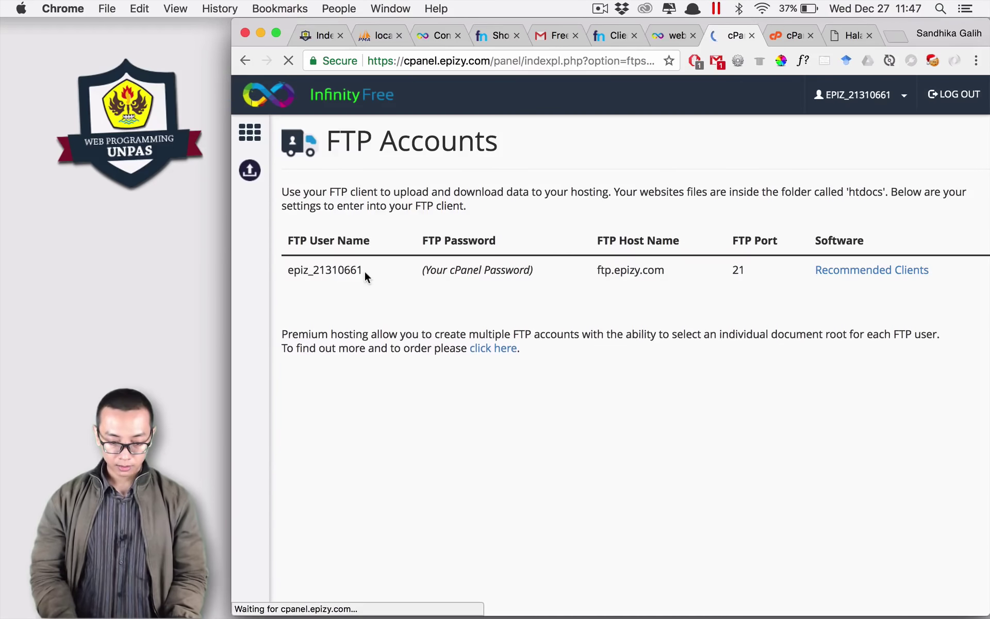
{"action": "left_click_drag", "start_coordinate": [364, 271], "coordinate": [286, 270]}
{"action": "key", "text": "super+c"}
{"action": "key", "text": "super+Tab"}
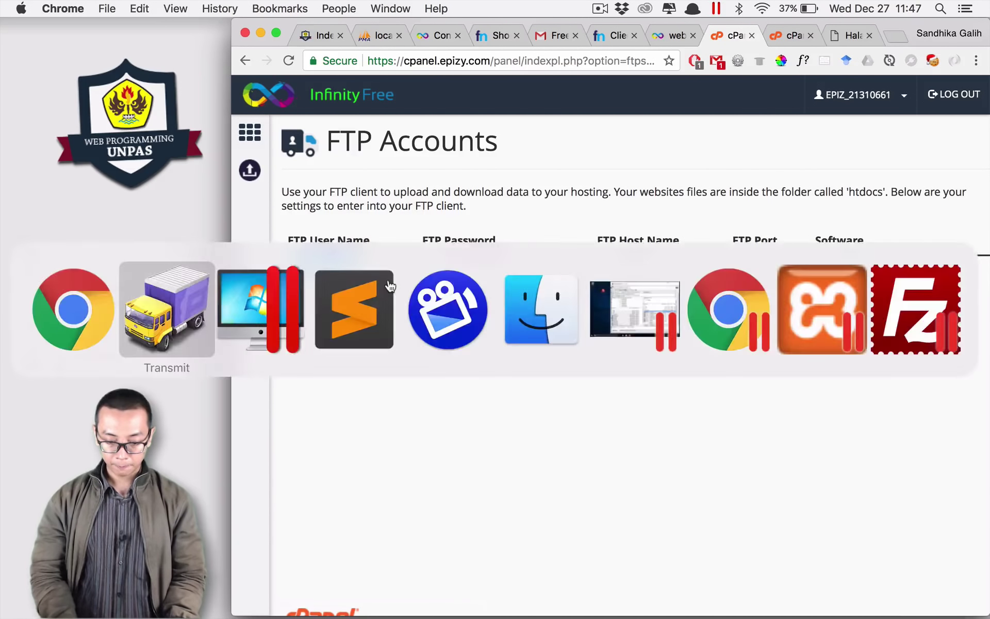
{"action": "key", "text": "super+v"}
Step: Set the favorite's server to ftp.epizy.com
{"action": "key", "text": "super+Tab"}
{"action": "left_click_drag", "start_coordinate": [598, 270], "coordinate": [661, 270]}
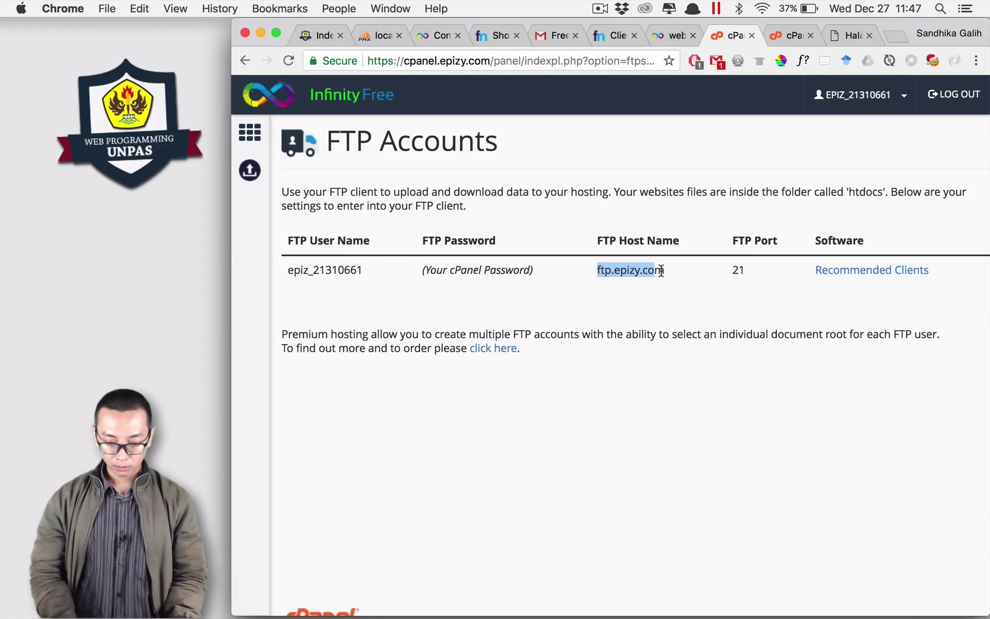
{"action": "key", "text": "super+c"}
{"action": "key", "text": "super+Tab"}
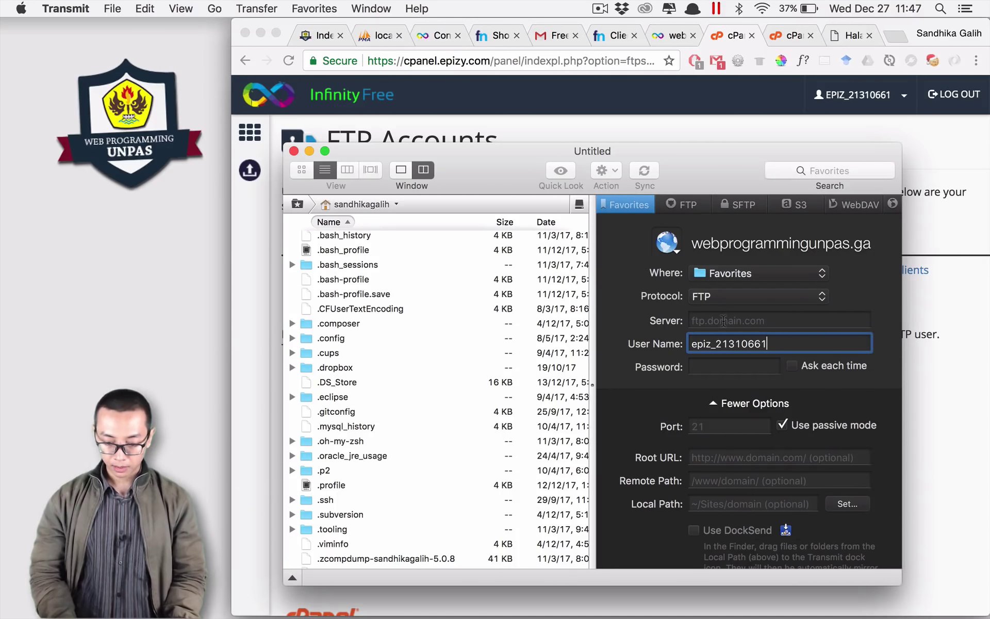
{"action": "key", "text": "shift+Tab"}
{"action": "key", "text": "super+v"}
Step: Paste the account password, save the favorite, connect, and open the remote htdocs folder
{"action": "key", "text": "super+Tab"}
{"action": "key", "text": "super+Tab"}
{"action": "key", "text": "super+Tab"}
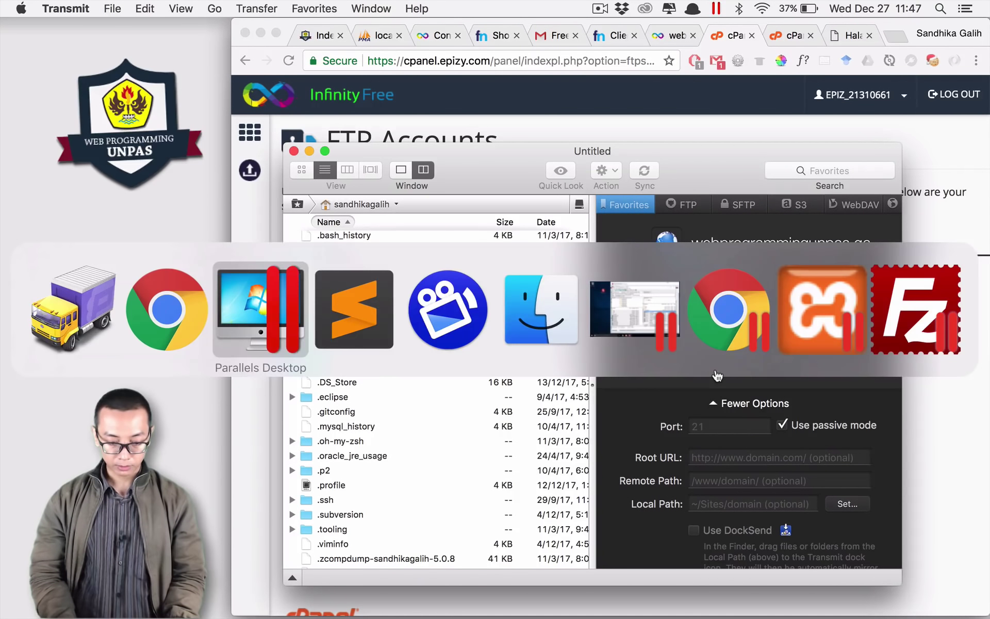
{"action": "left_click", "coordinate": [528, 118]}
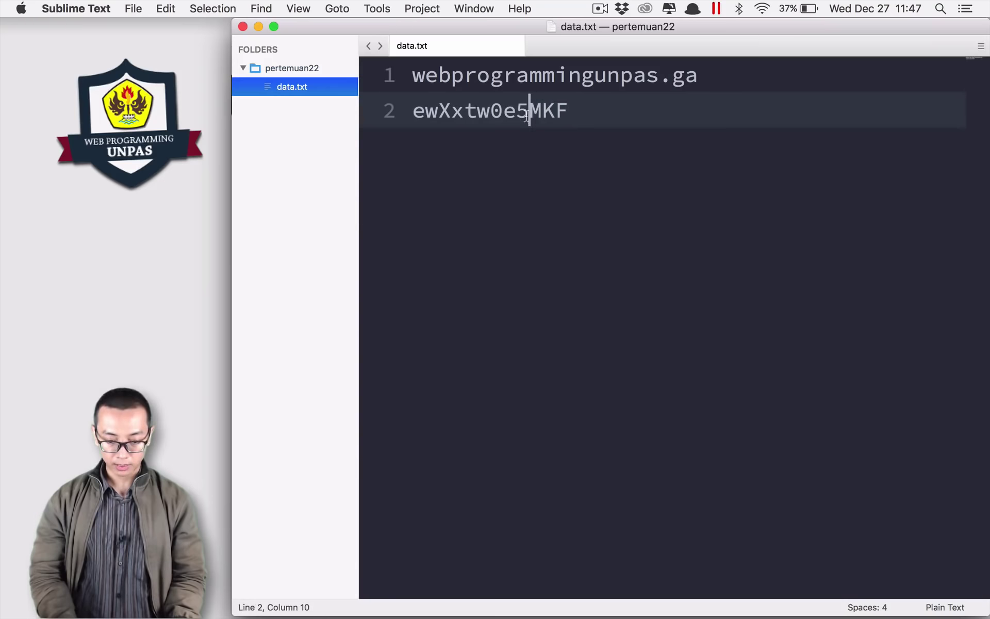
{"action": "double_click", "coordinate": [527, 118]}
{"action": "key", "text": "super+c"}
{"action": "key", "text": "super+Tab"}
{"action": "left_click", "coordinate": [713, 366]}
{"action": "key", "text": "super+v"}
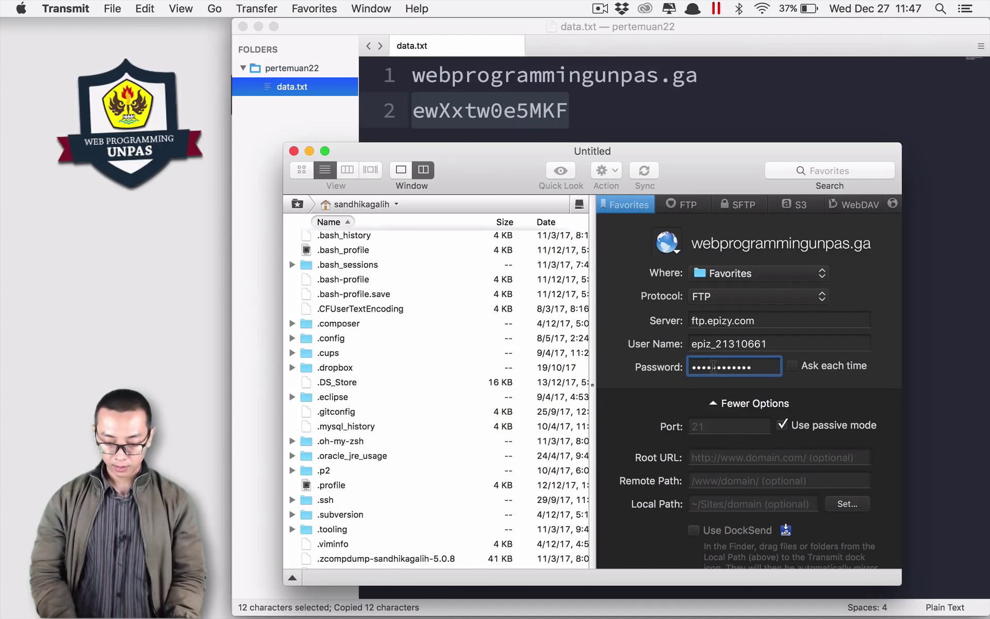
{"action": "key", "text": "Return"}
{"action": "double_click", "coordinate": [768, 361]}
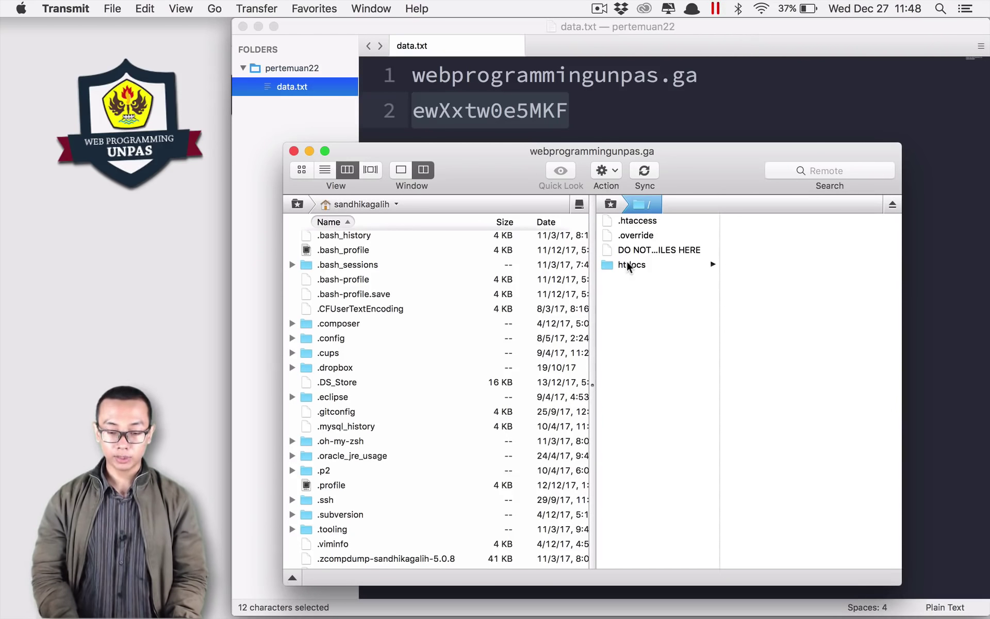
{"action": "left_click", "coordinate": [628, 266]}
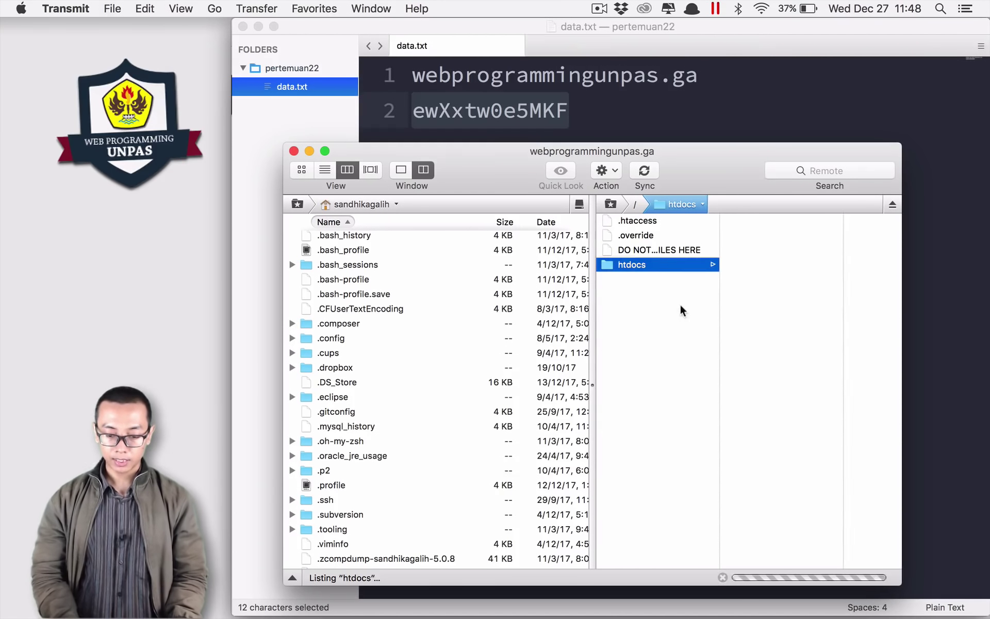